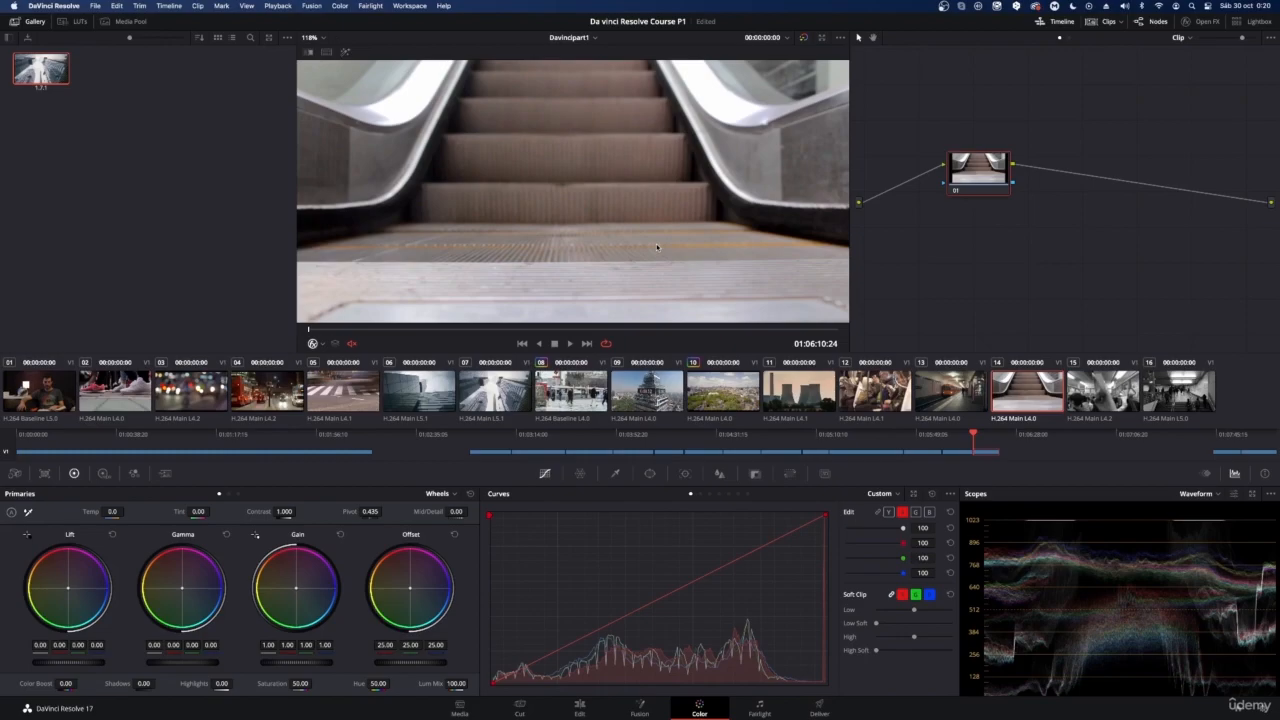
- View the escalator clip full screen and return to the grading workspace
key("super+f")
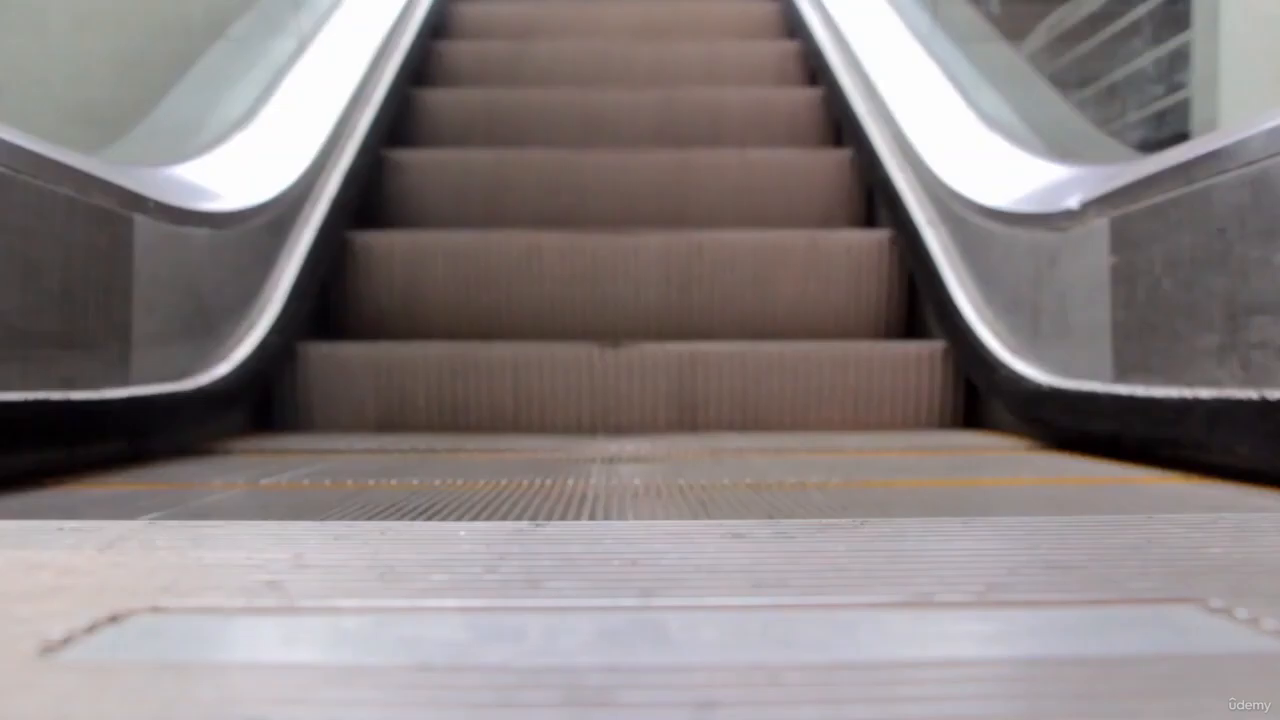
mouse_move(697, 320)
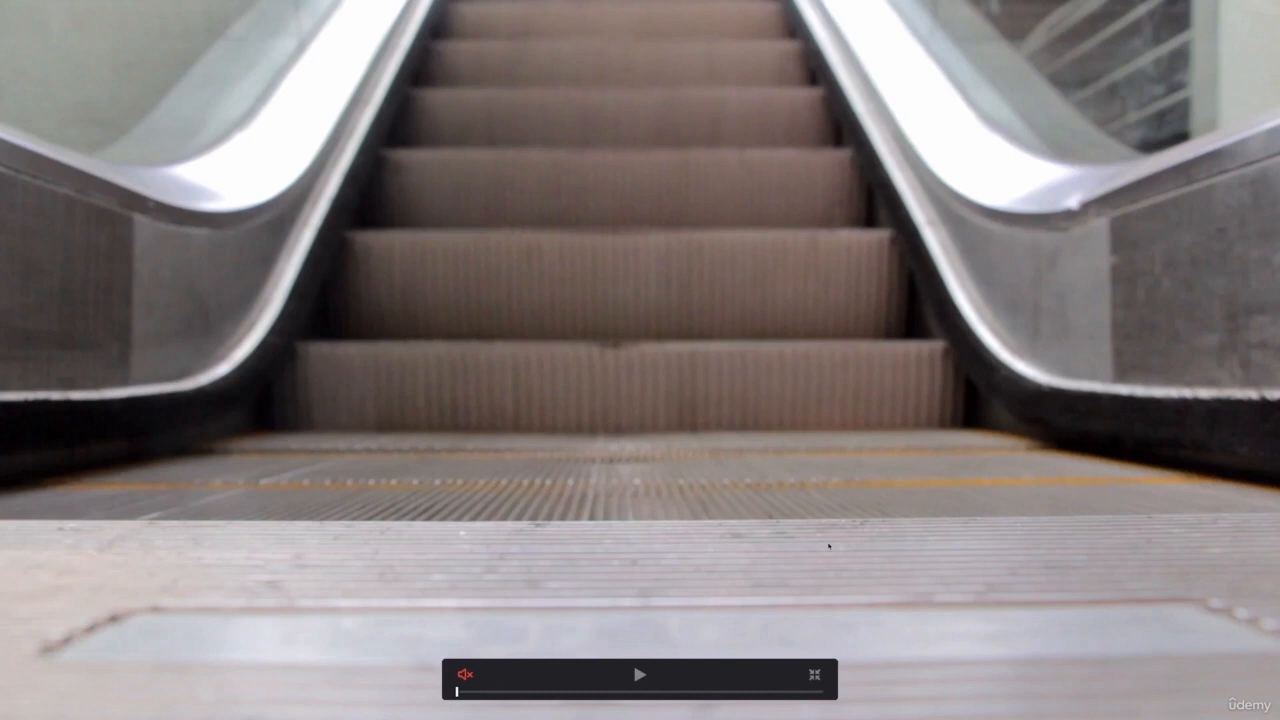
key("Escape")
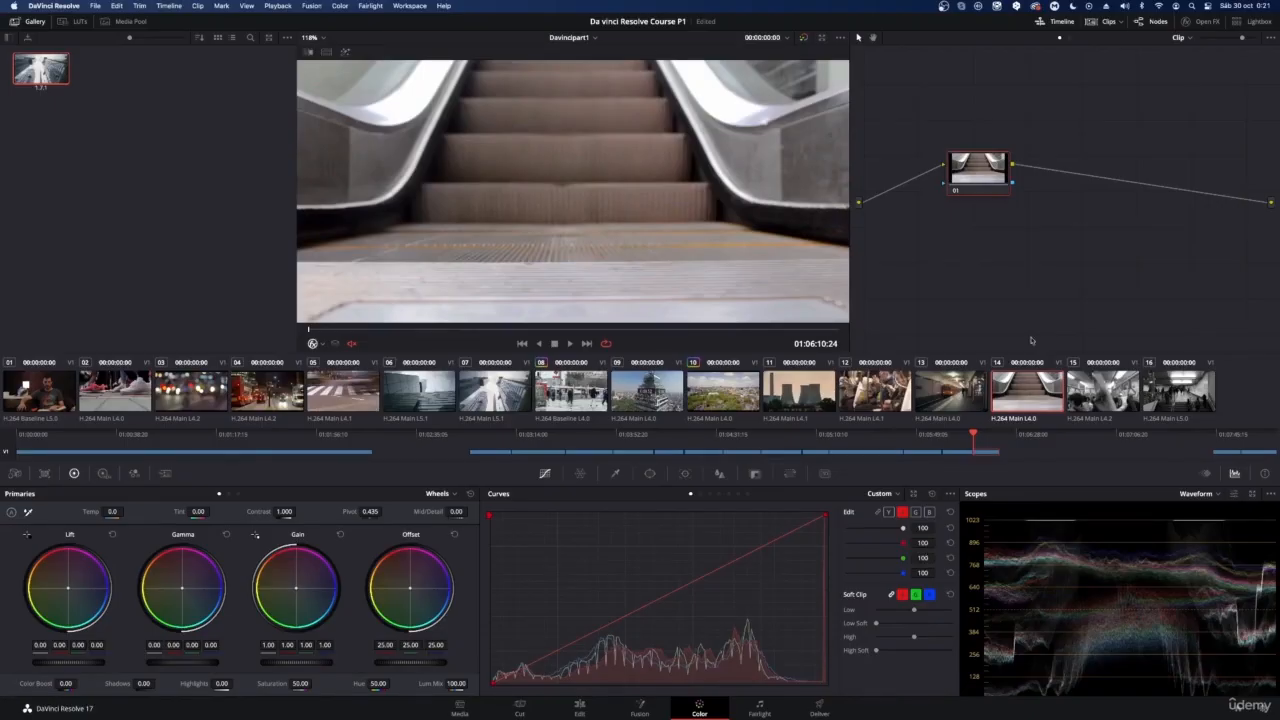
- Add three serial nodes after node 01 on the escalator clip and shift the four-node chain closer to the source input
left_click(980, 181)
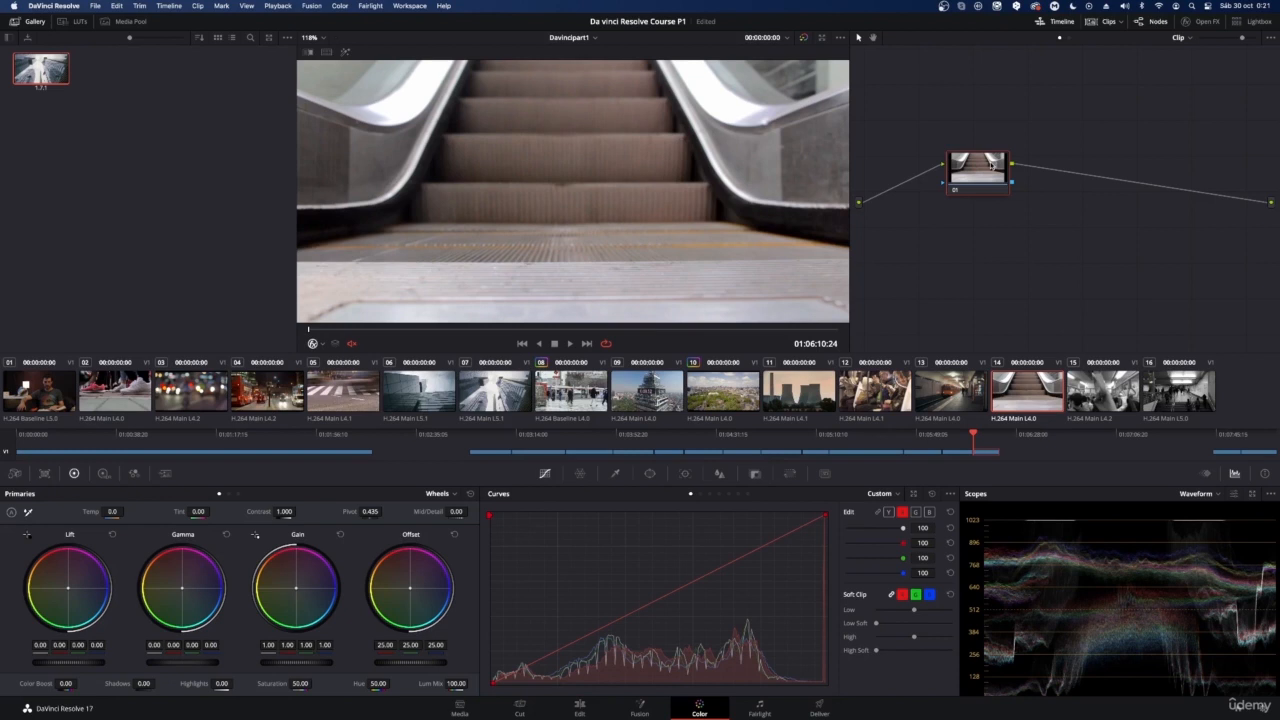
key("alt+s")
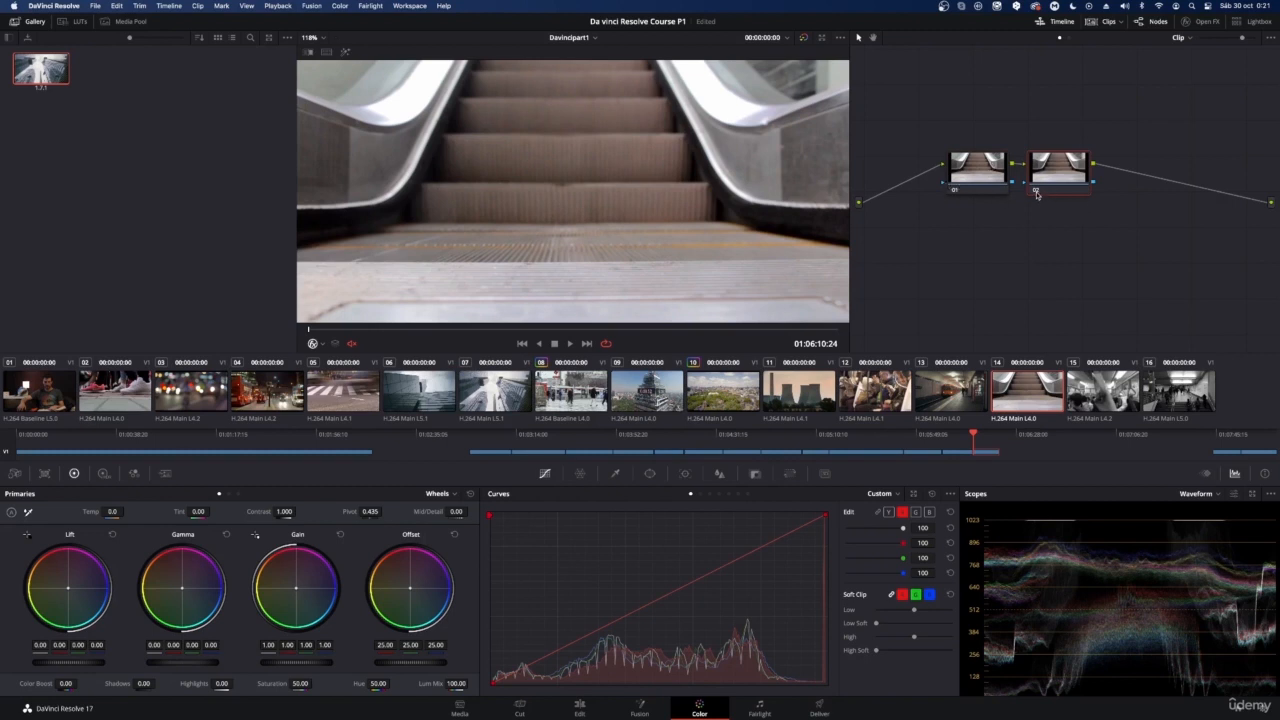
key("alt+s")
key("alt+s")
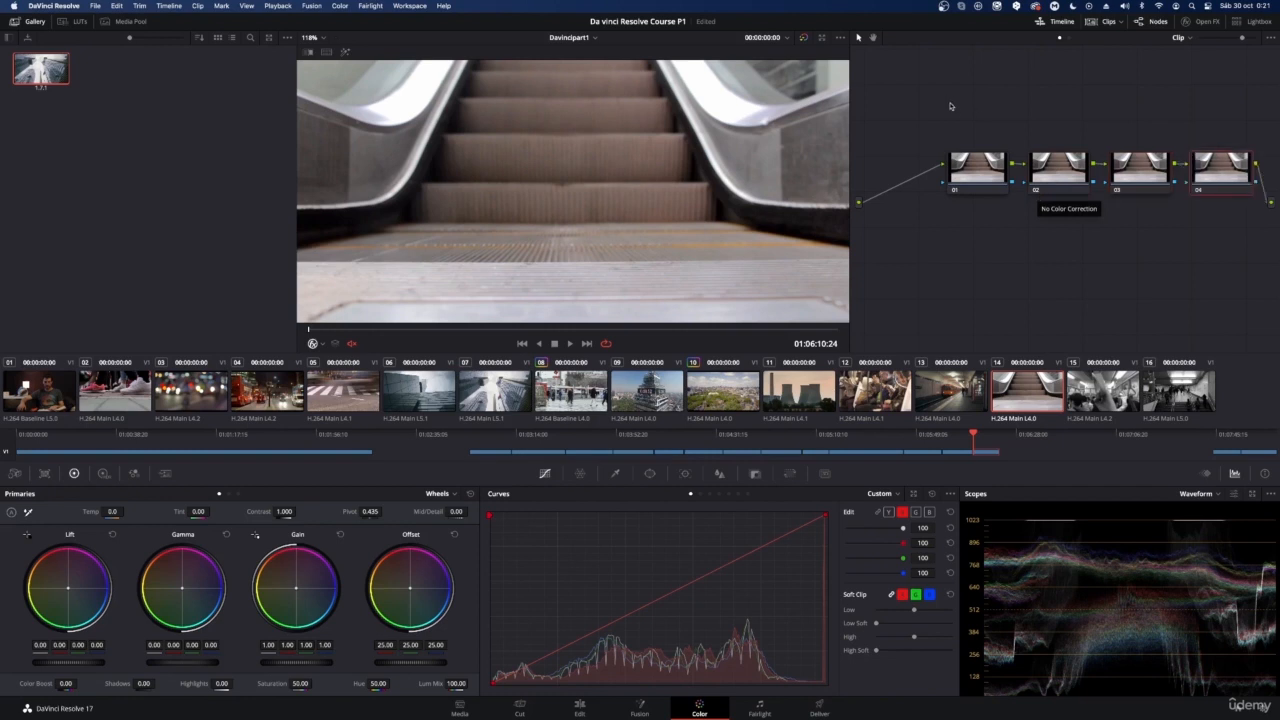
left_click_drag(917, 90, 1277, 319)
left_click_drag(977, 162, 940, 163)
left_click(1086, 239)
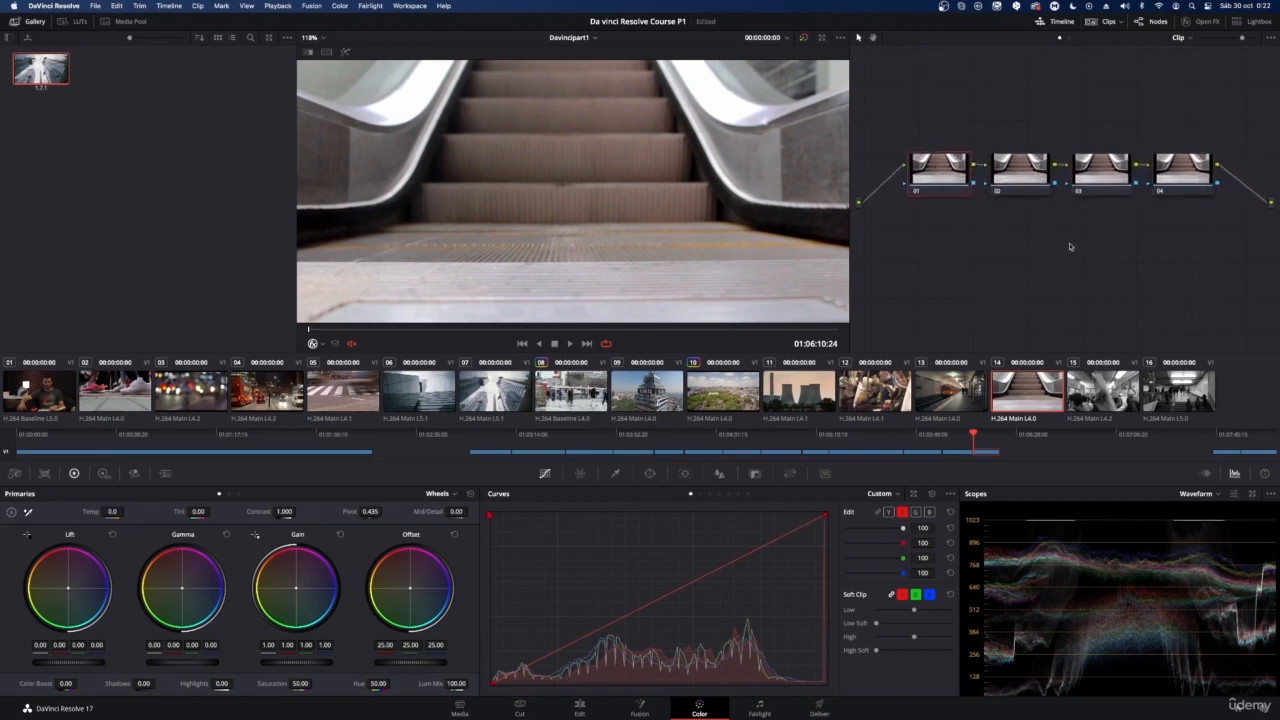
left_click_drag(909, 65, 1221, 208)
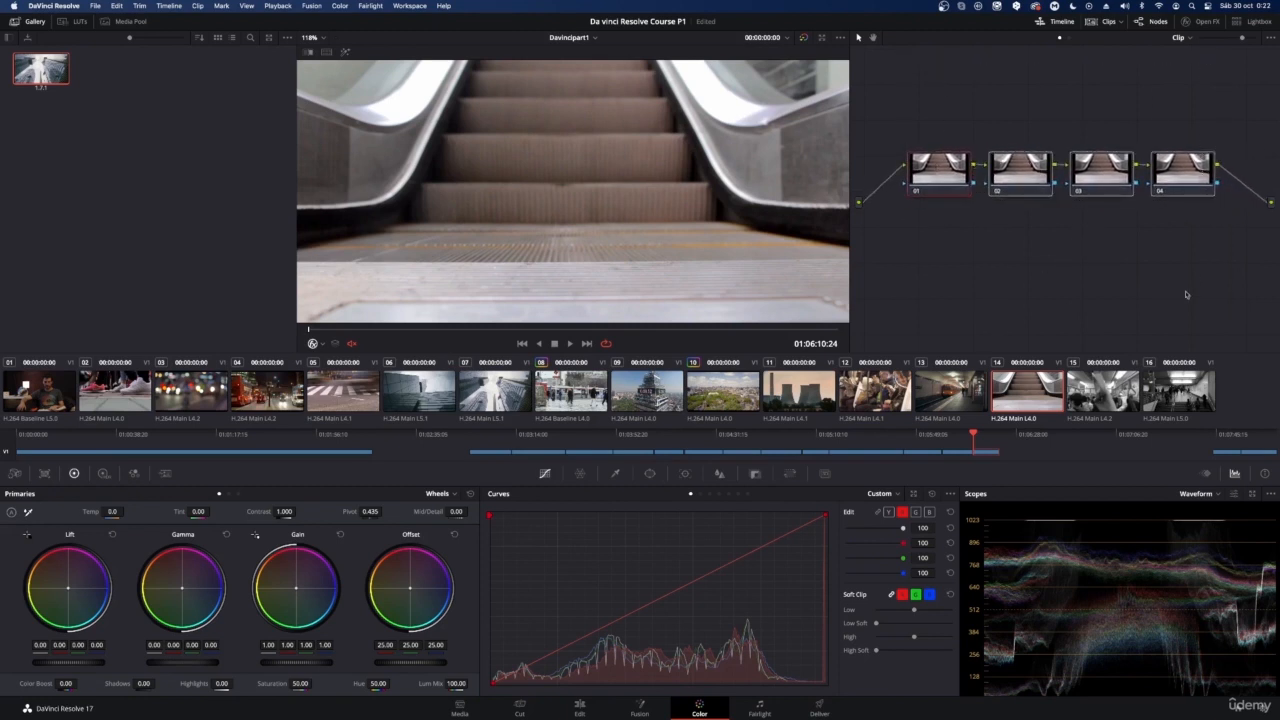
left_click(906, 230)
mouse_move(914, 221)
left_mouse_down()
mouse_move(983, 240)
mouse_move(951, 328)
mouse_move(975, 280)
mouse_move(912, 226)
mouse_move(986, 289)
mouse_move(971, 282)
left_mouse_up()
left_click_drag(1014, 210, 1069, 255)
left_click_drag(1092, 204, 1266, 277)
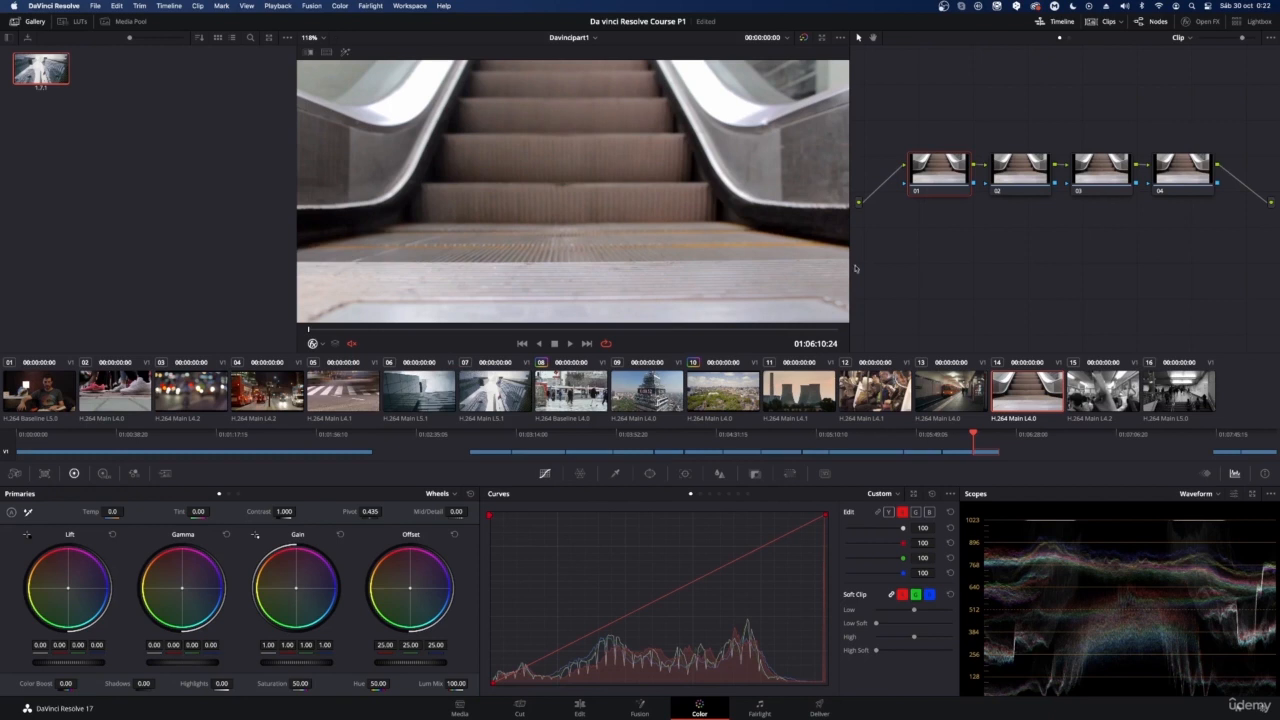
- Widen the node graph and the gallery by narrowing the viewer from both sides
left_click_drag(850, 268, 791, 293)
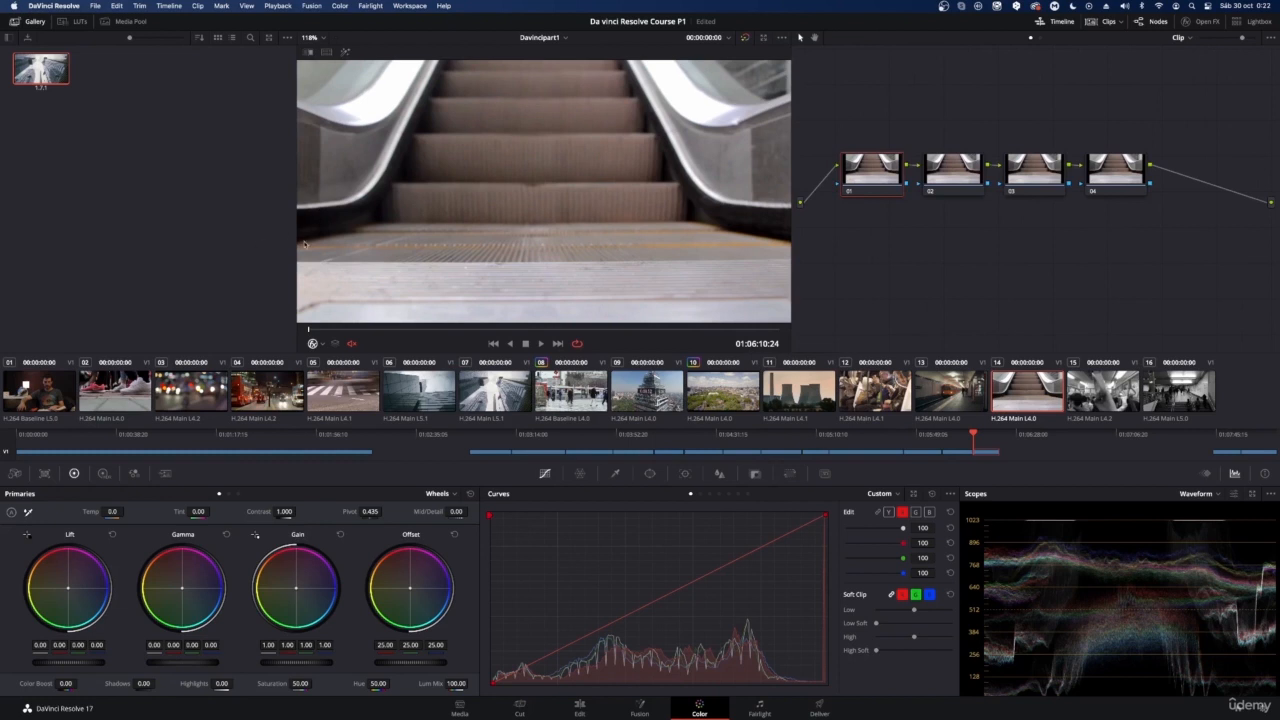
left_click_drag(297, 245, 359, 256)
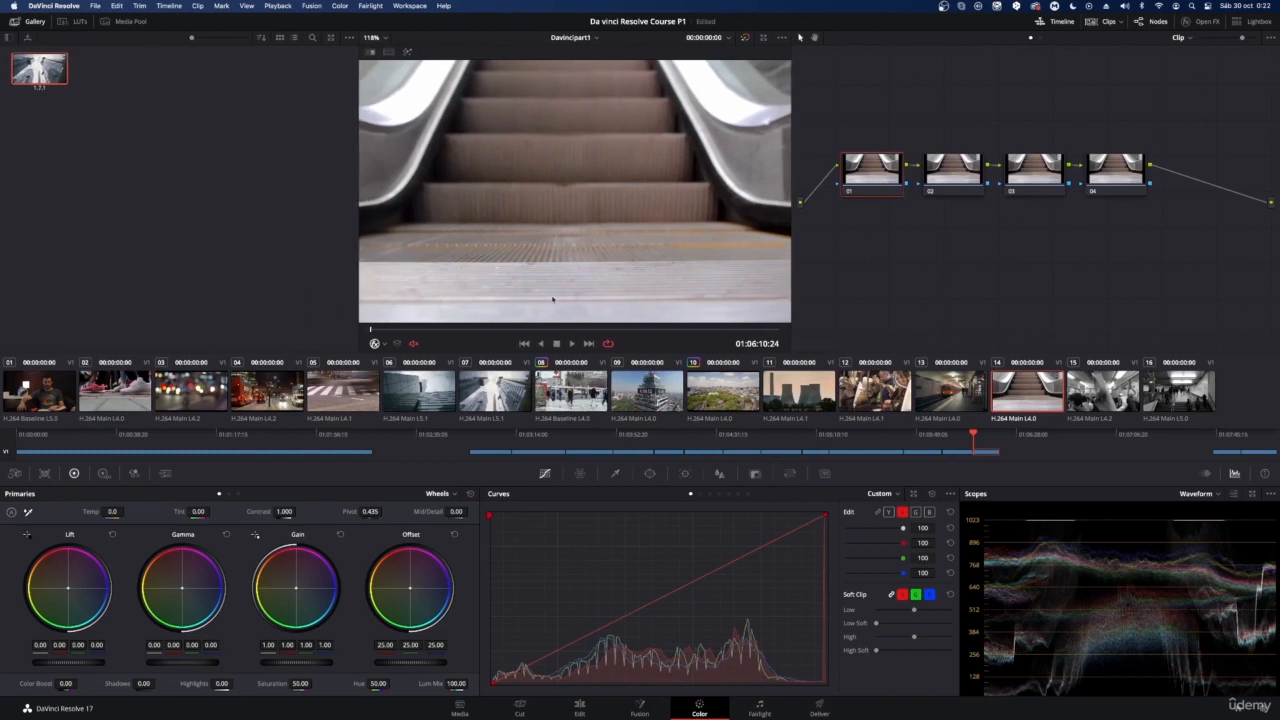
- Delete the only still from the gallery
left_click(175, 109)
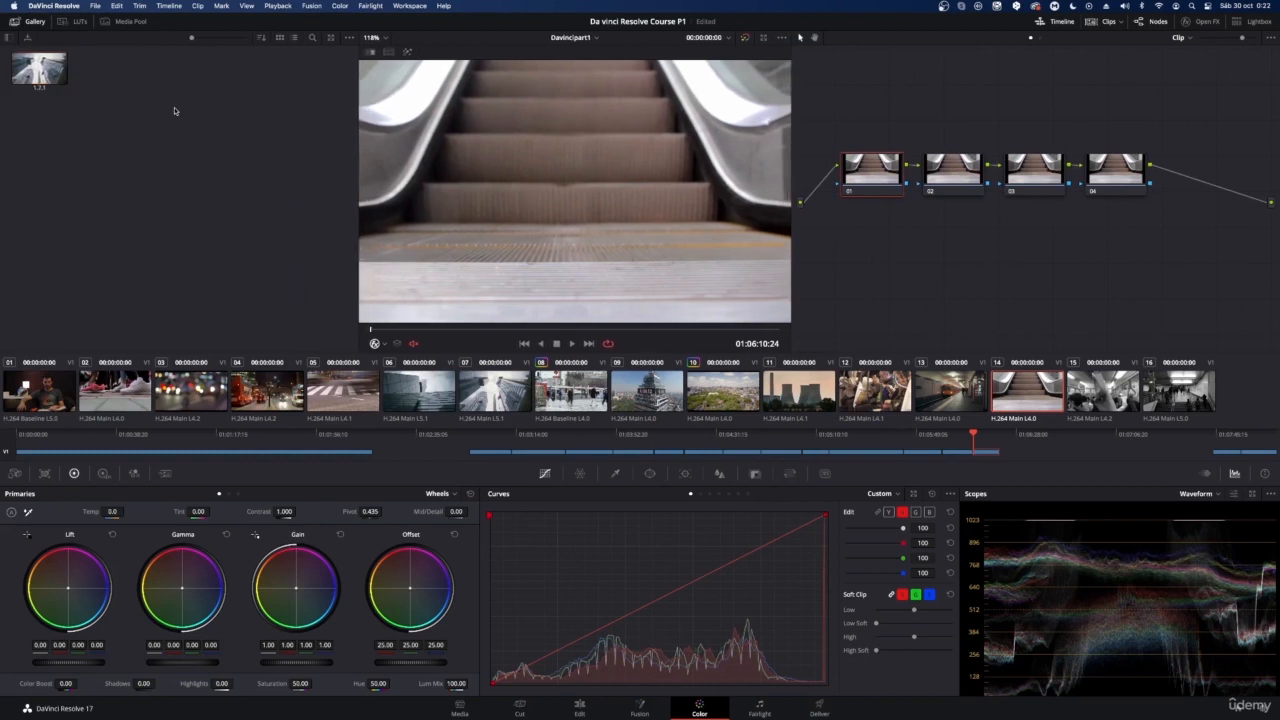
left_click(42, 69)
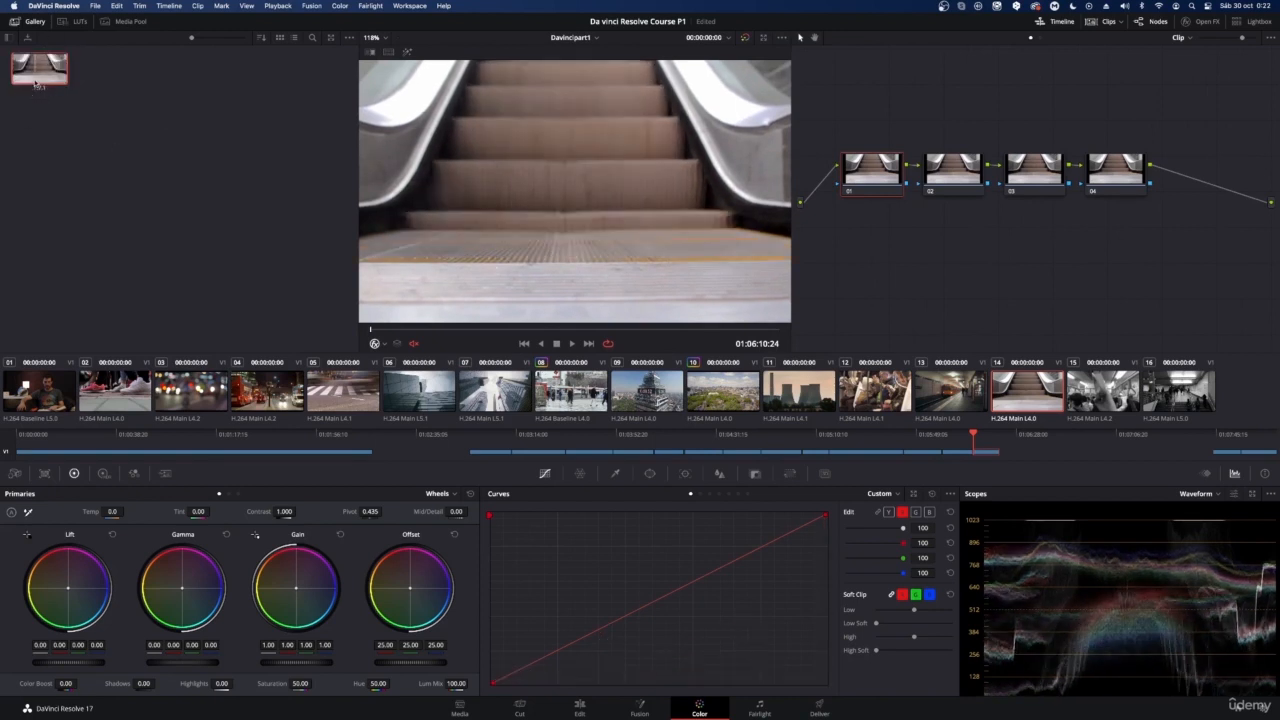
key("Delete")
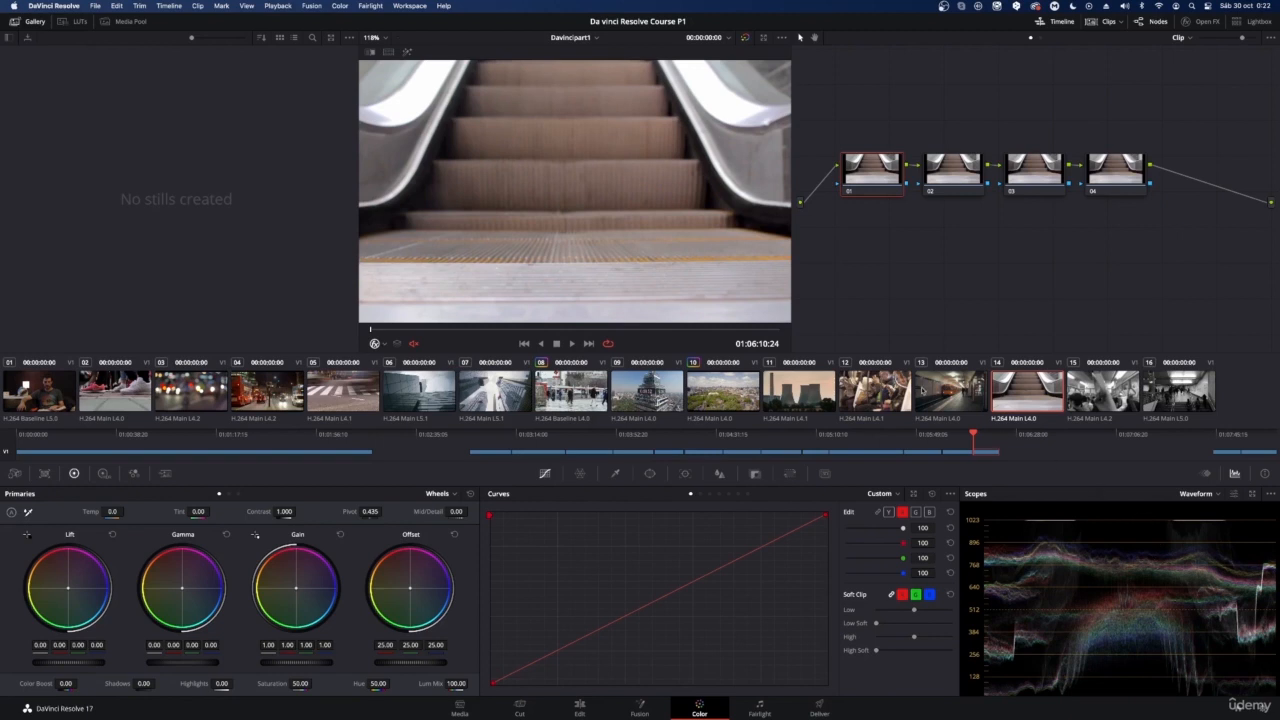
- Compare the images and scopes of clips 12, 13 and 14 repeatedly, finishing on the escalator clip
left_click(872, 396)
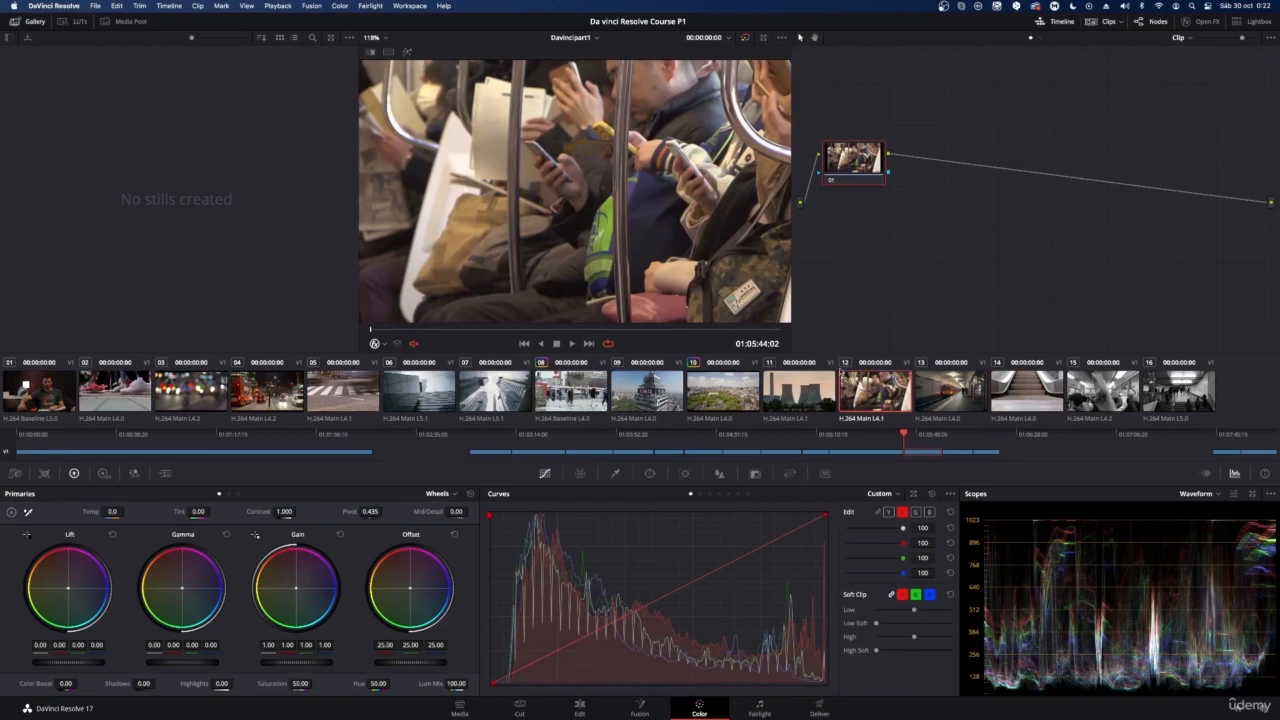
left_click(932, 400)
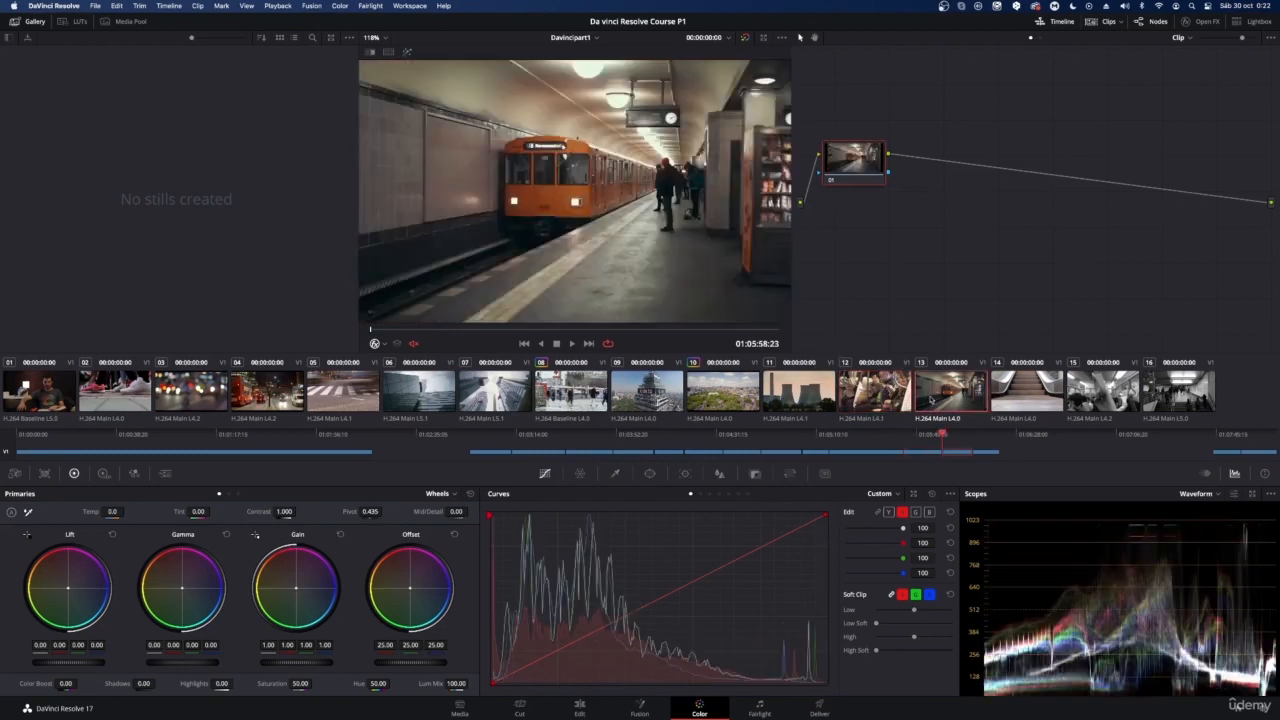
left_click(876, 390)
left_click(930, 388)
left_click(1010, 405)
left_click(948, 391)
left_click(874, 400)
left_click(965, 400)
left_click(1003, 405)
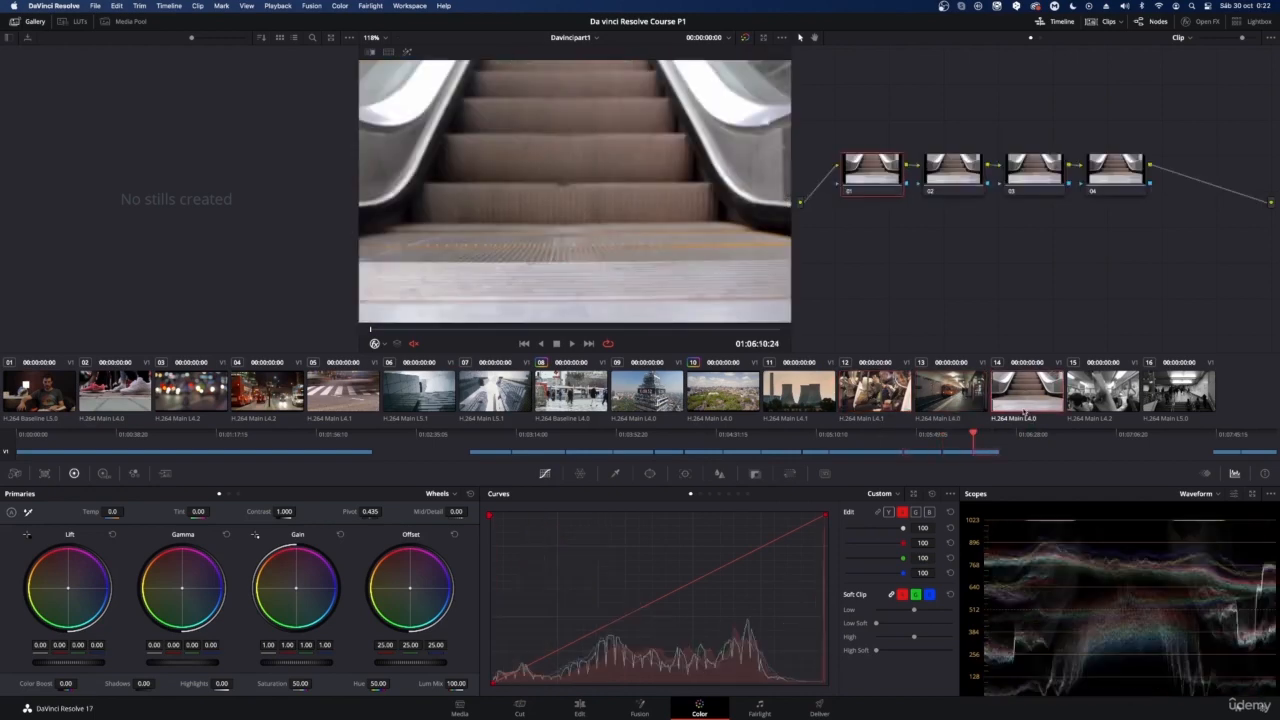
left_click(932, 408)
left_click(875, 400)
left_click(952, 405)
left_click(1006, 405)
left_click(941, 404)
left_click(875, 403)
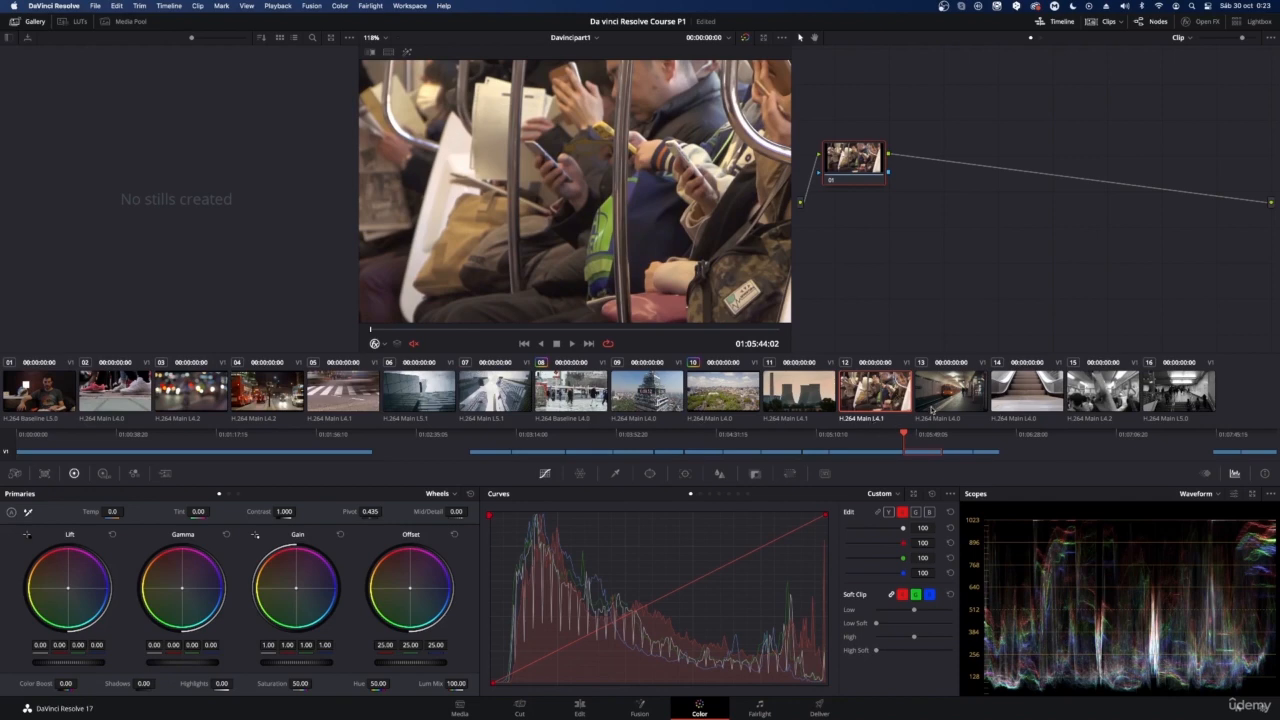
left_click(931, 409)
left_click(982, 397)
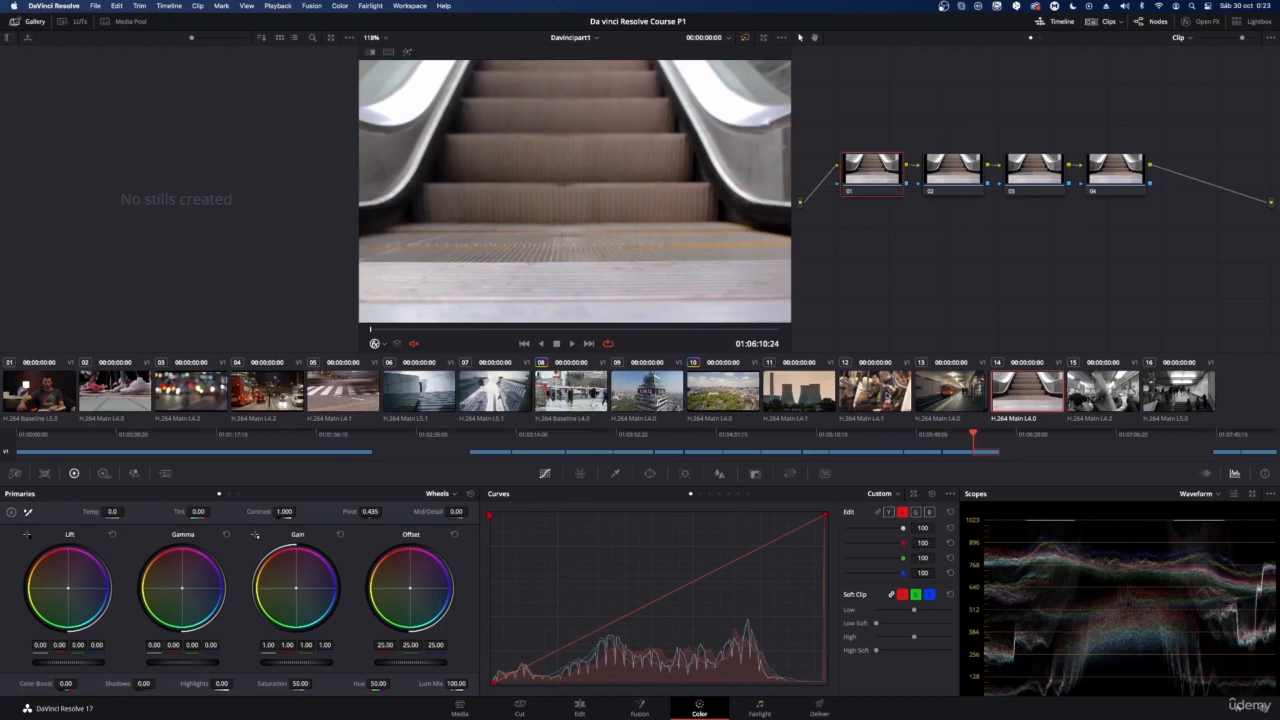
left_click(888, 396)
left_click(916, 399)
left_click(1029, 391)
left_click(938, 396)
left_click(899, 397)
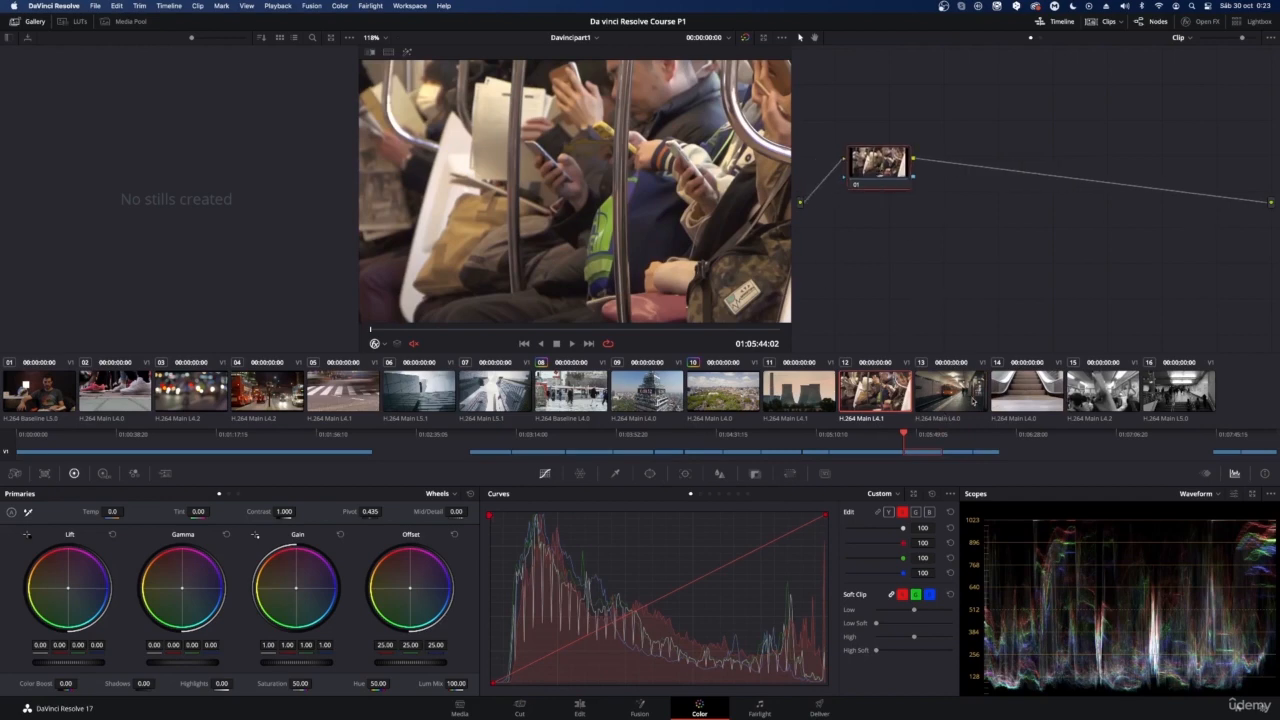
left_click(974, 401)
left_click(1000, 395)
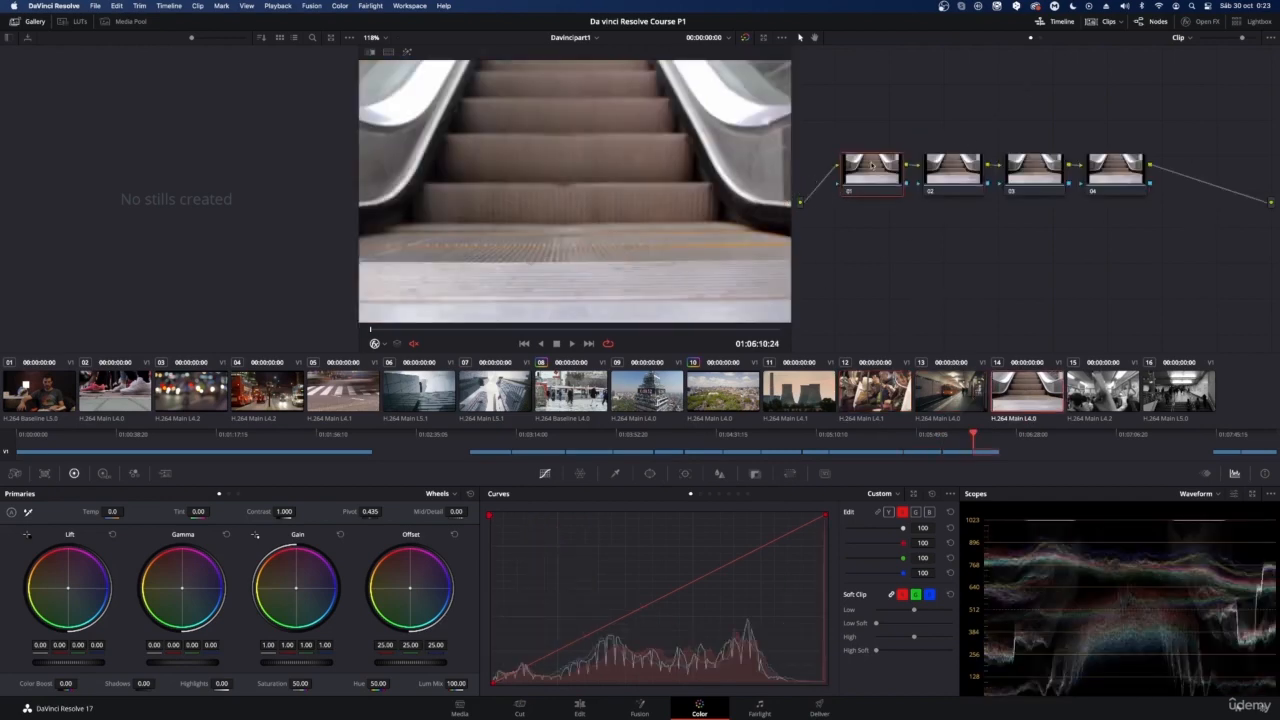
- Open the label of node 01 for editing
left_click(1124, 175)
left_click(877, 166)
right_click(878, 166)
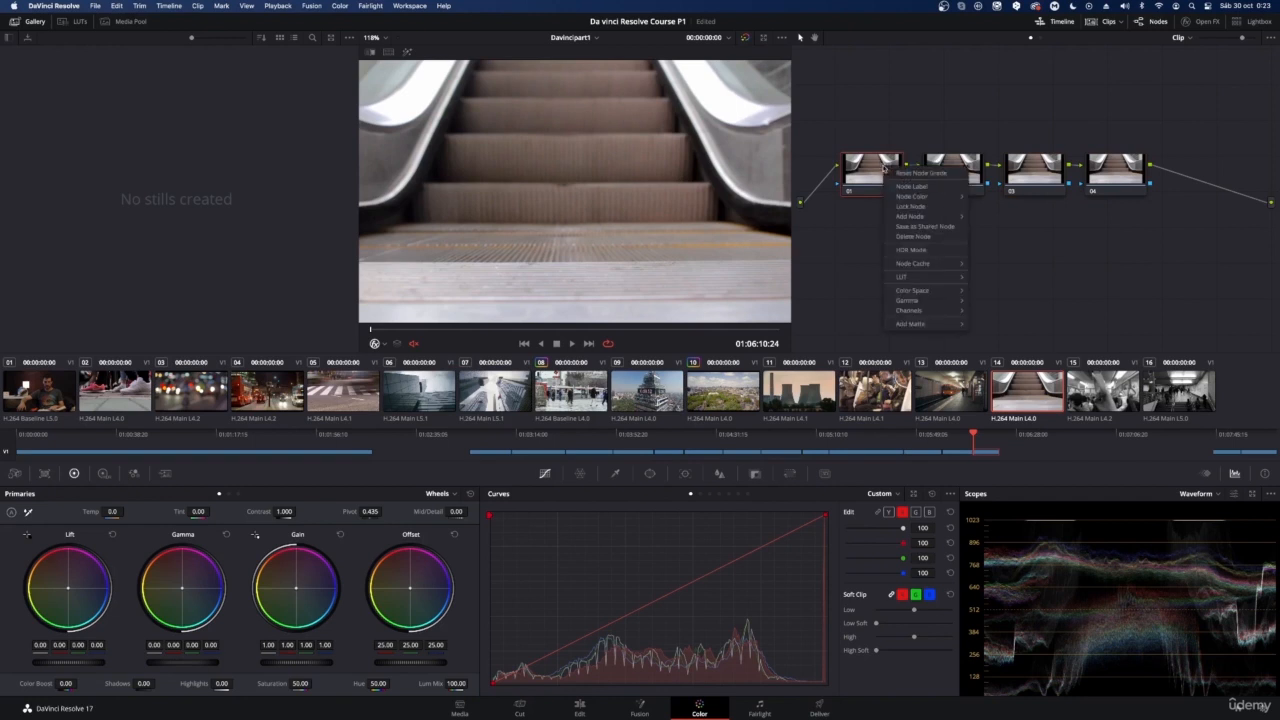
left_click(874, 183)
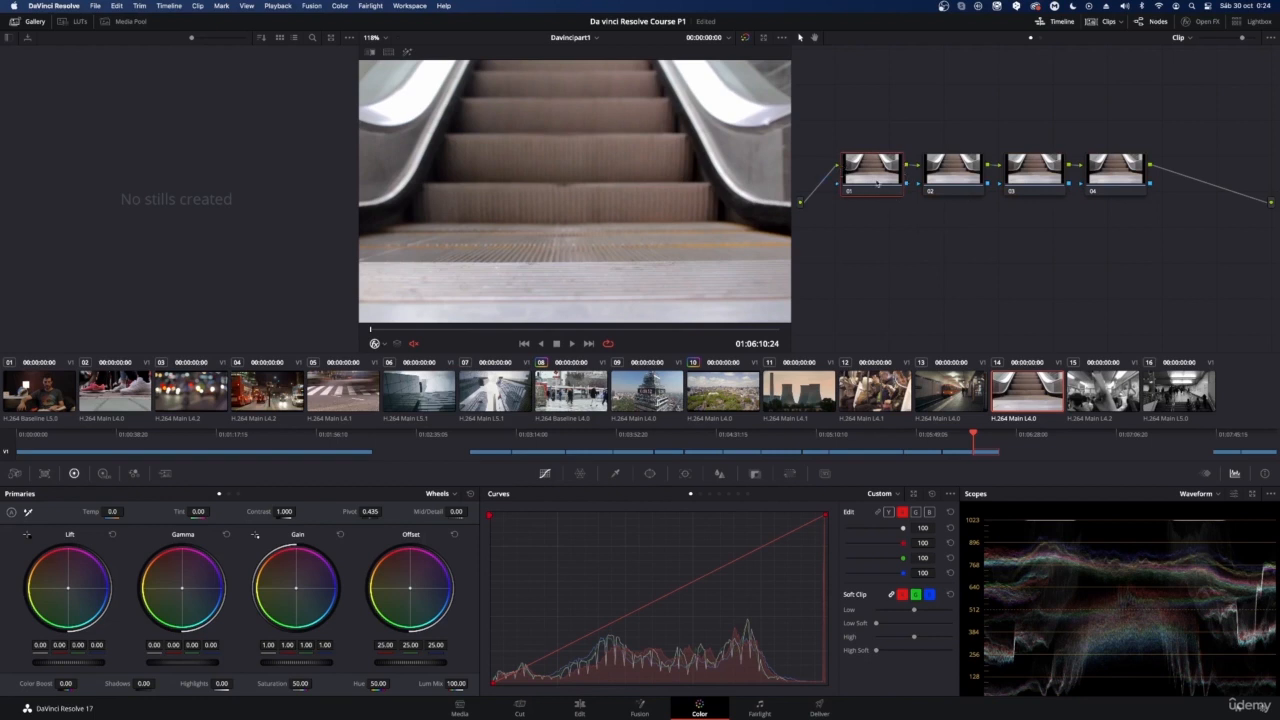
right_click(884, 184)
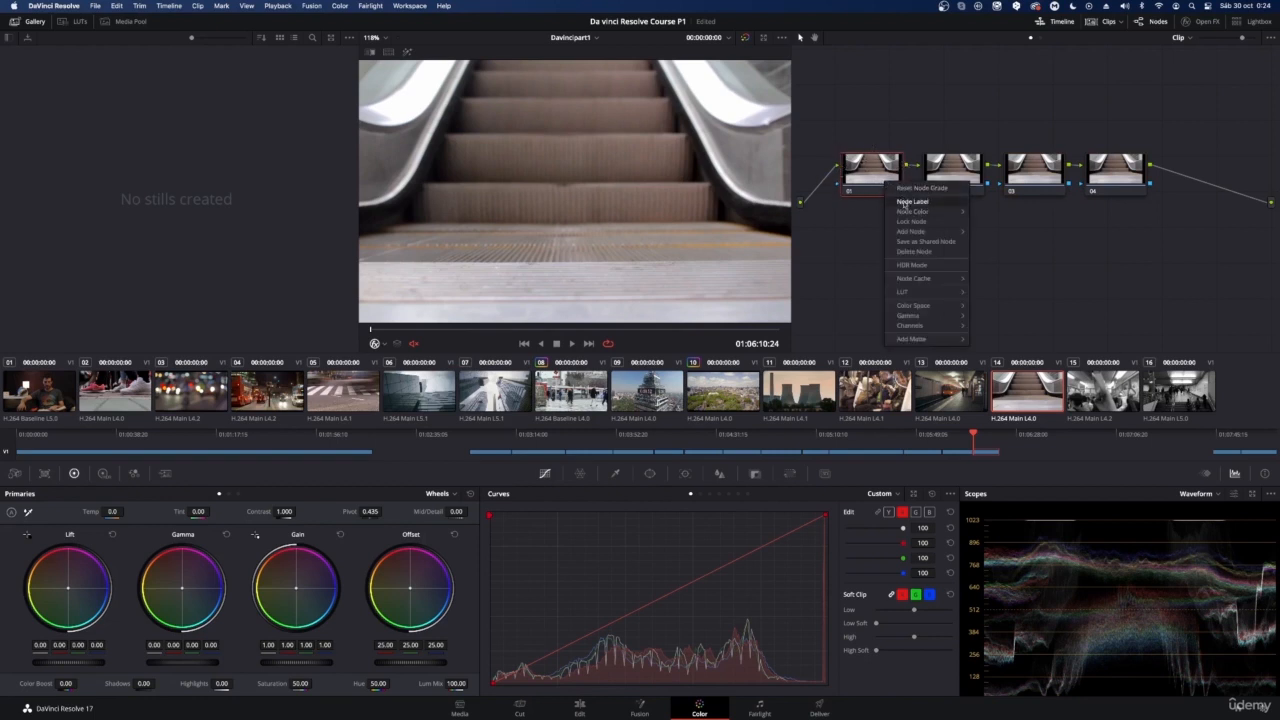
left_click(908, 202)
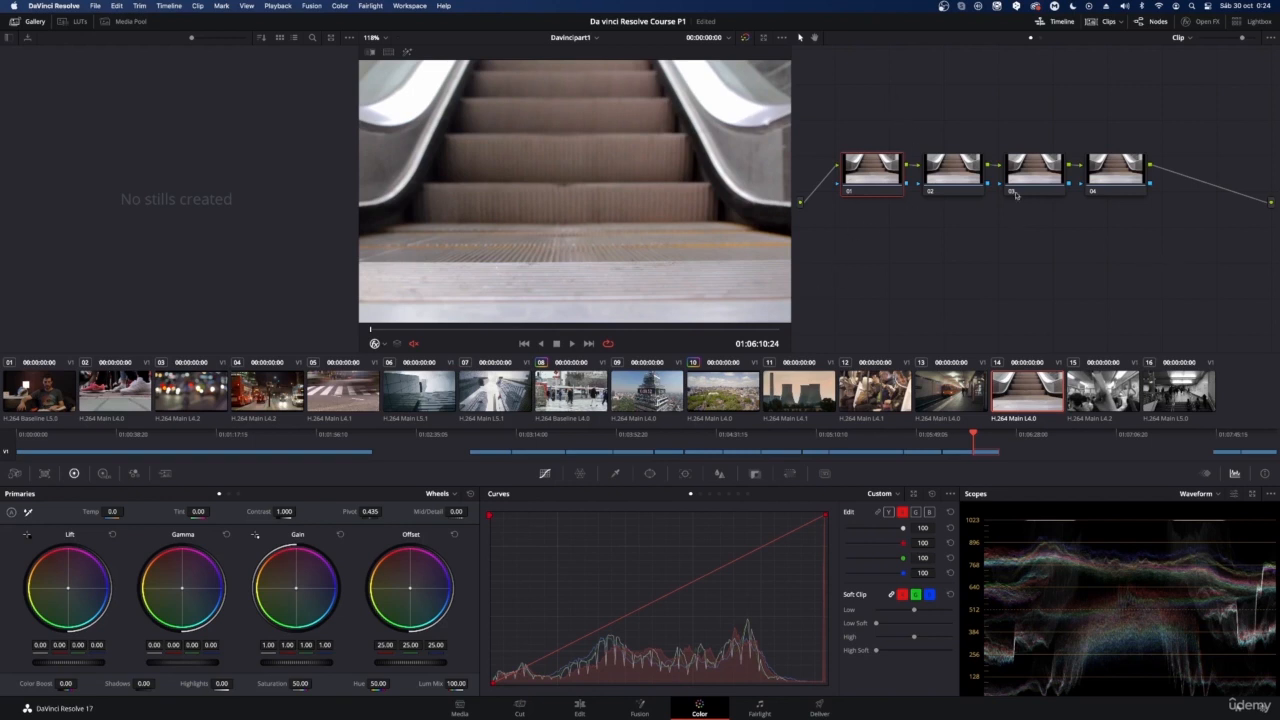
left_click(954, 175)
left_click(1137, 166)
left_click(1025, 173)
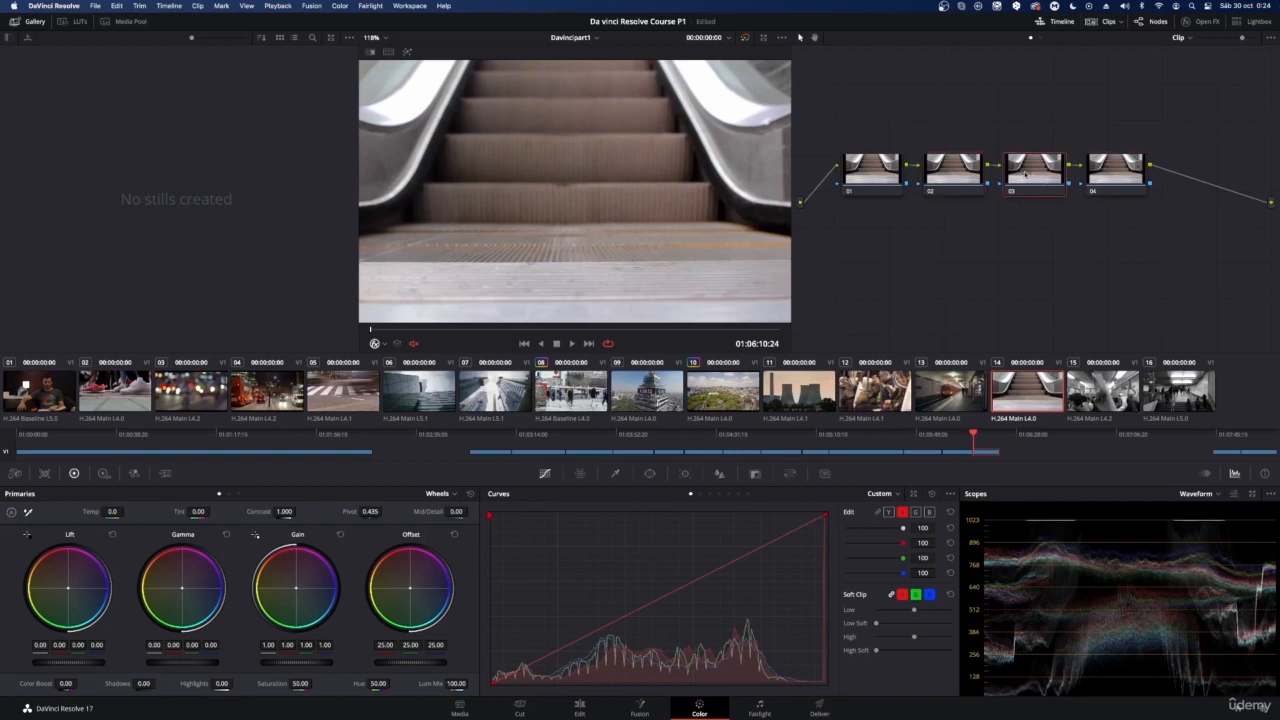
left_click(936, 178)
left_click(876, 180)
left_click(937, 168)
left_click(1019, 172)
left_click_drag(825, 106, 1216, 284)
left_click_drag(836, 124, 1234, 312)
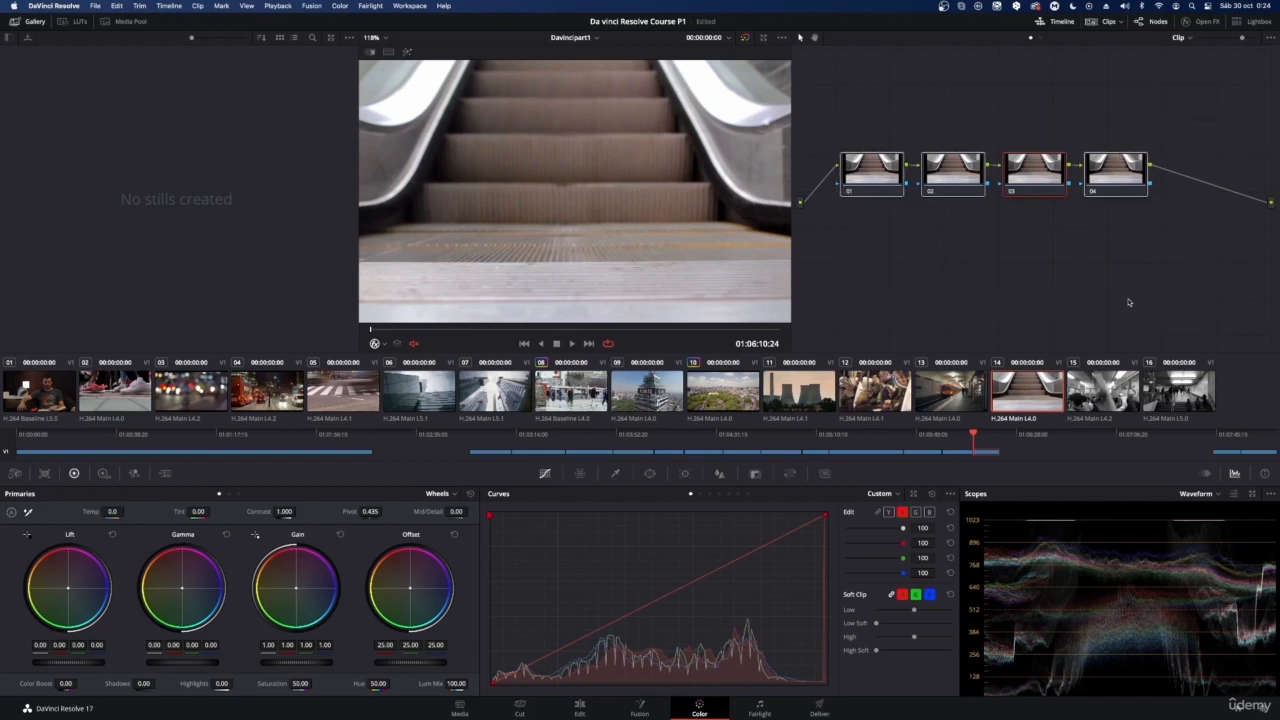
left_click(1182, 247)
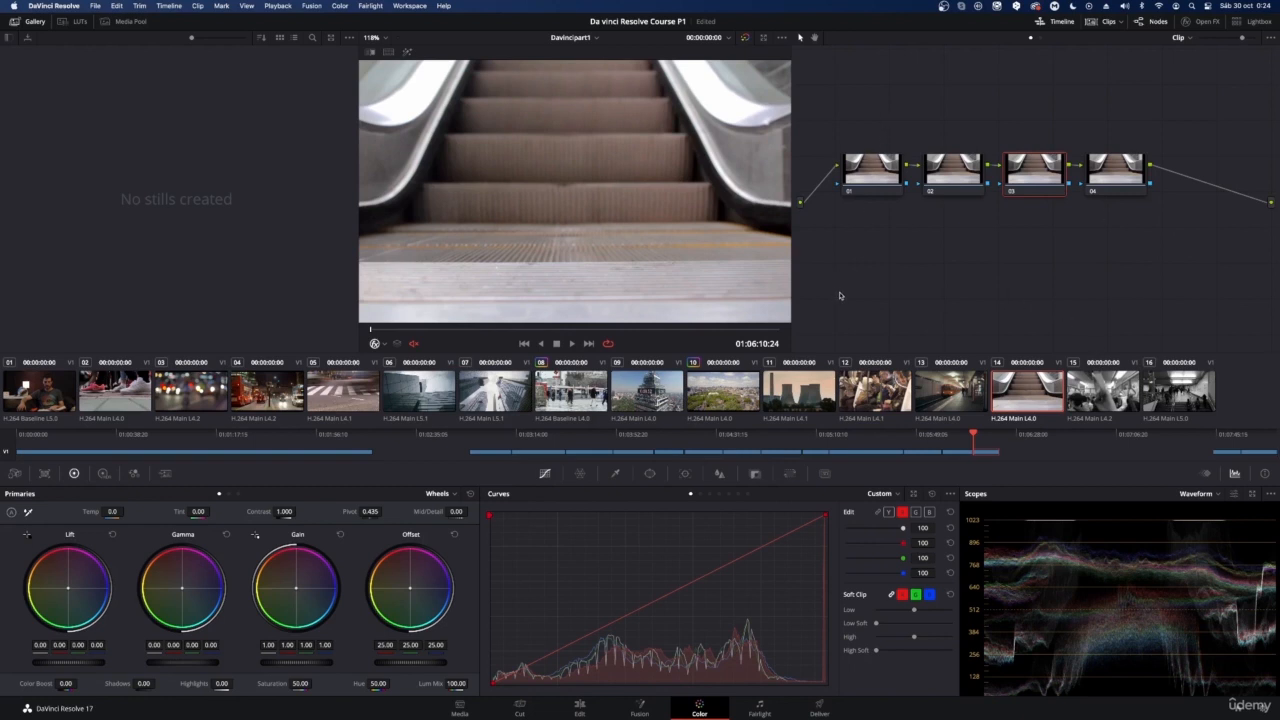
- Label node 01 as CG1
left_click(848, 194)
right_click(870, 171)
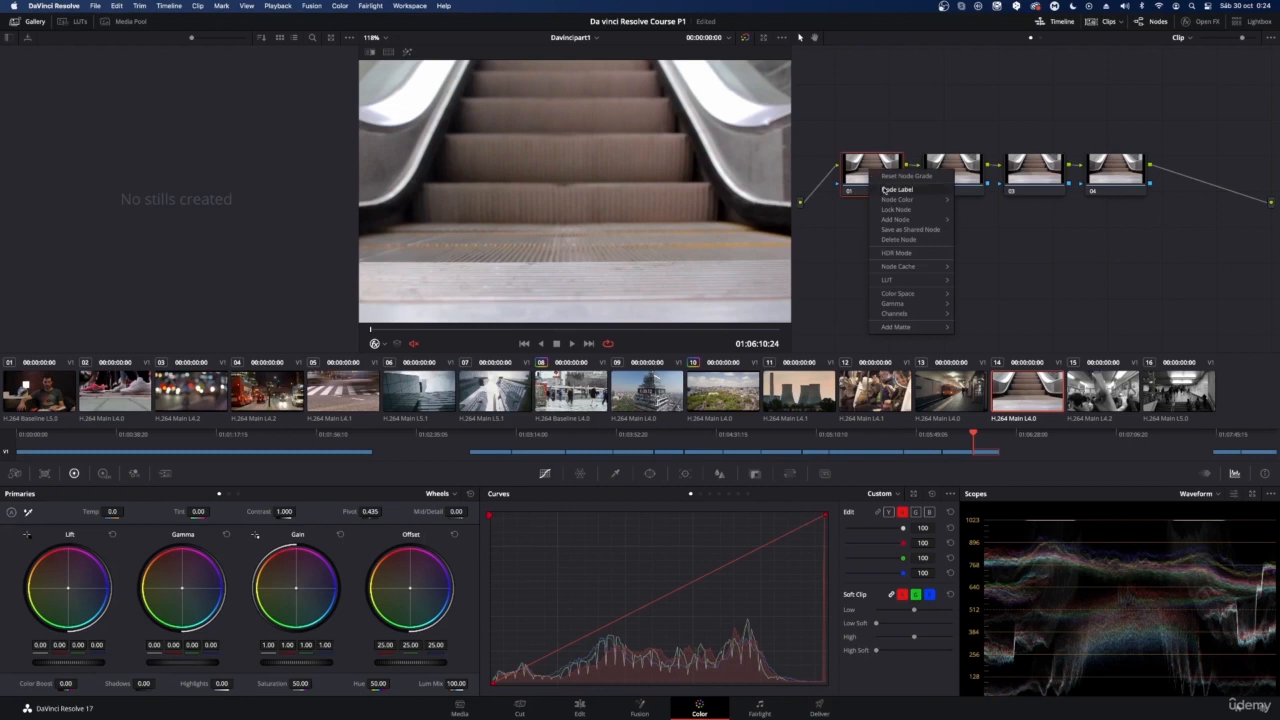
left_click(884, 189)
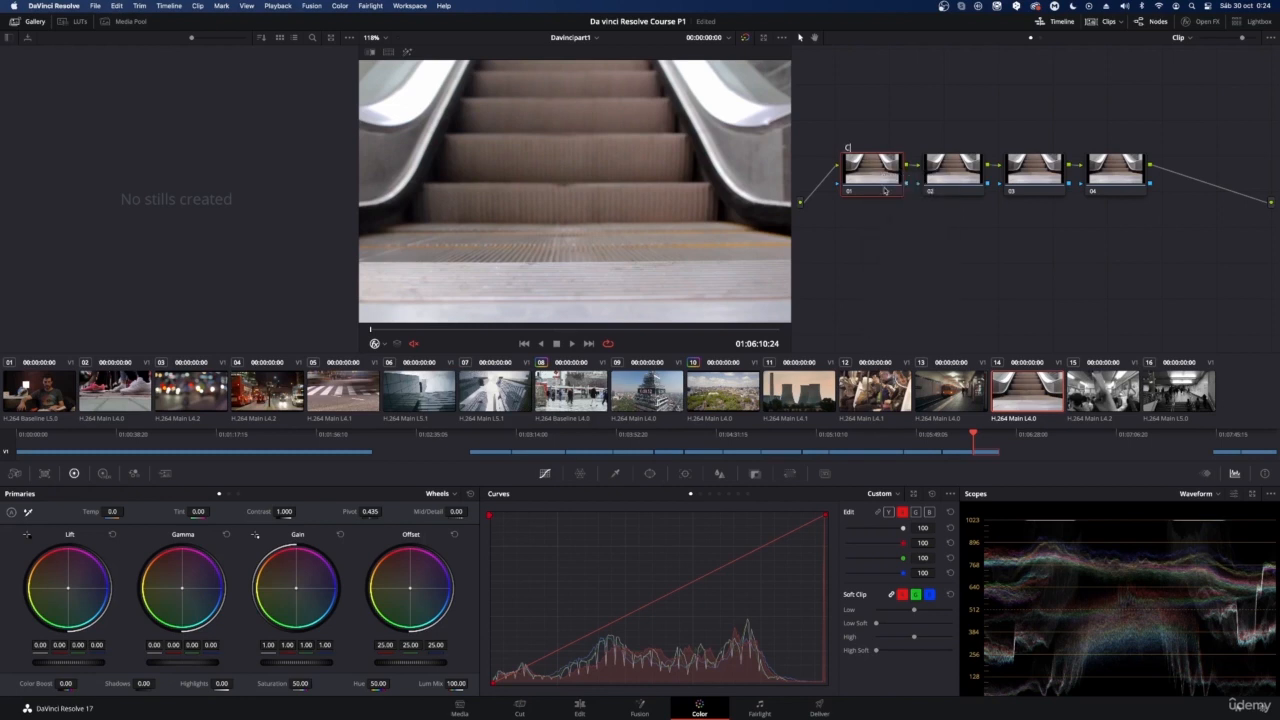
type("G1")
key("Return")
- Label node 02 as CONT
left_click(970, 162)
right_click(962, 179)
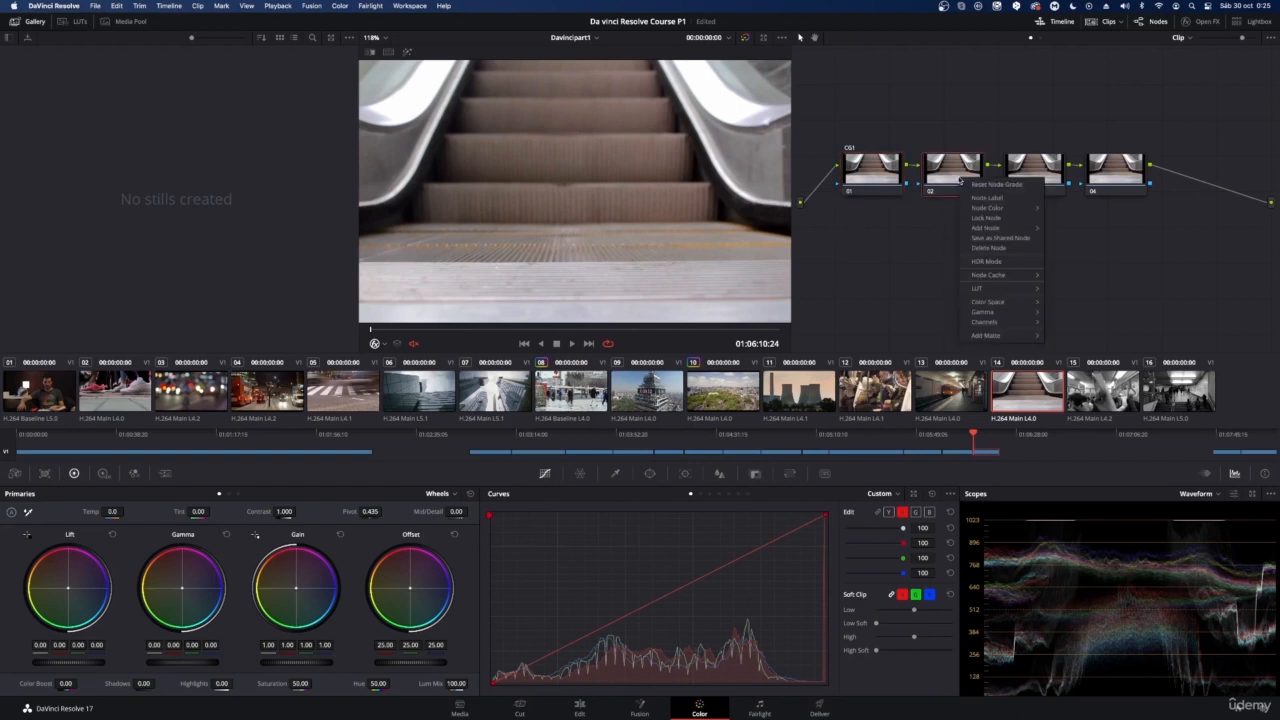
left_click(977, 198)
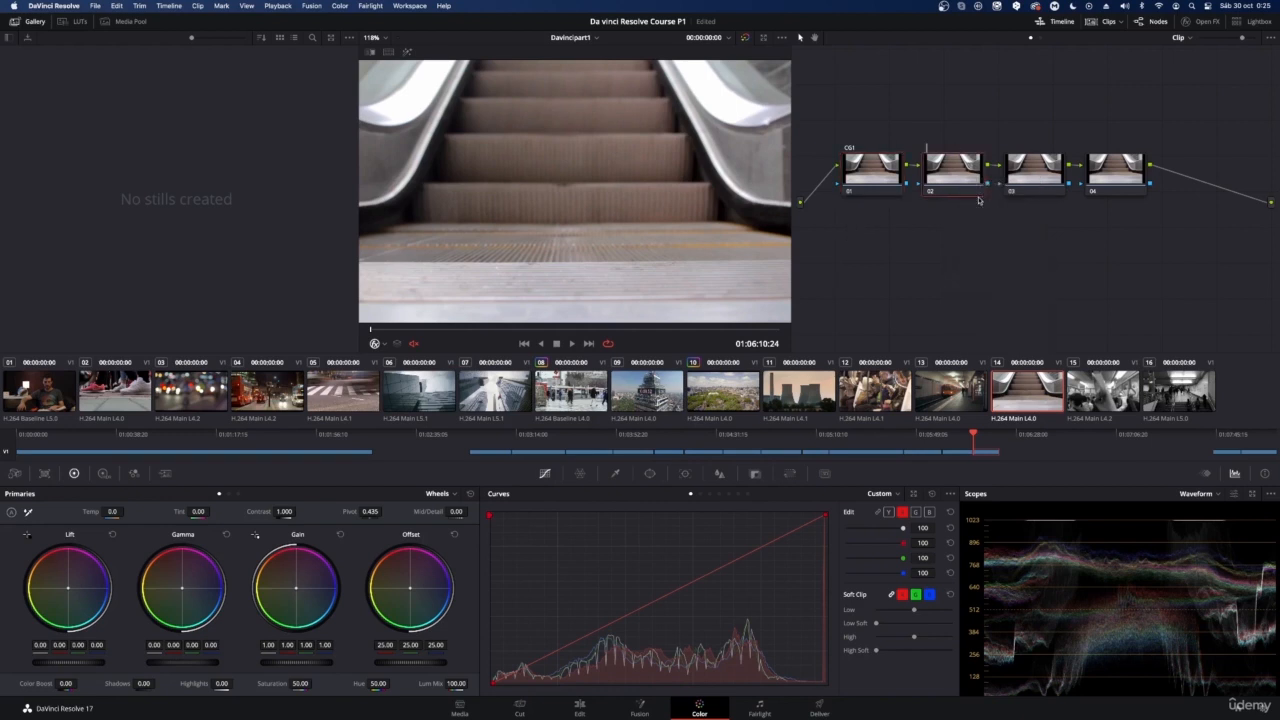
type("CONT")
key("Return")
- Label node 03 as CB
left_click(1034, 165)
right_click(1043, 177)
left_click(1056, 195)
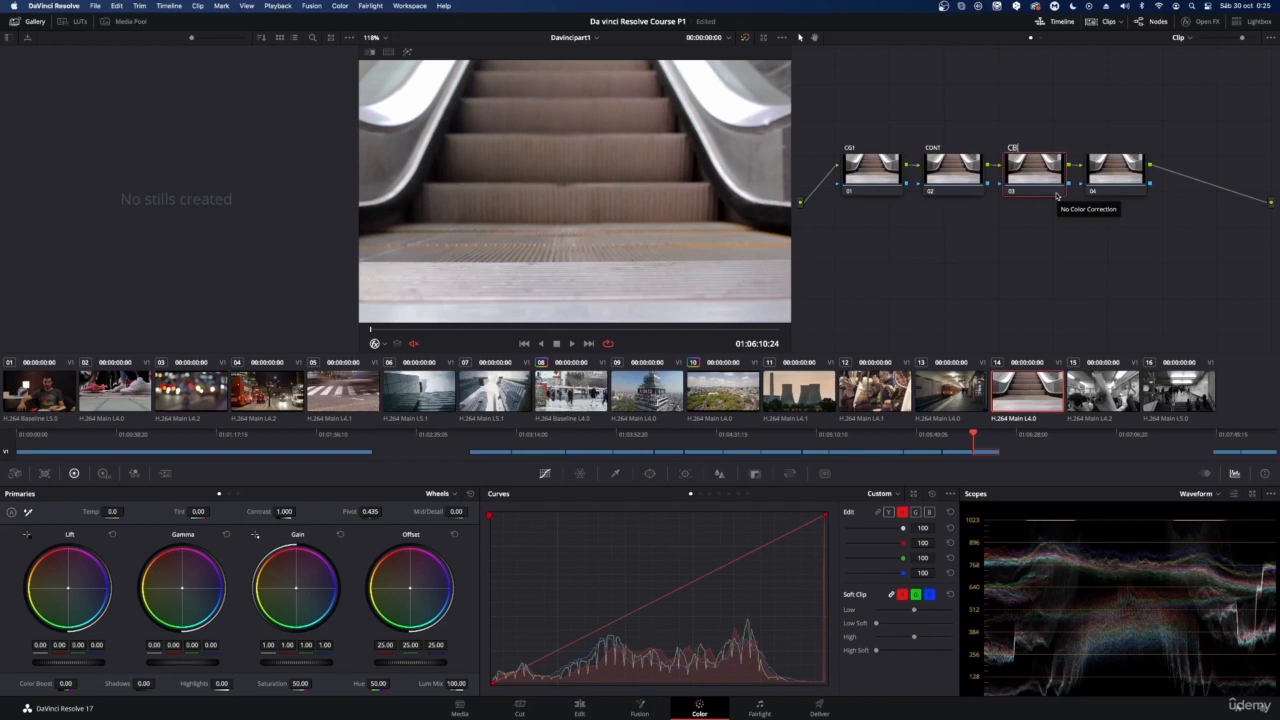
key("Return")
left_click(866, 172)
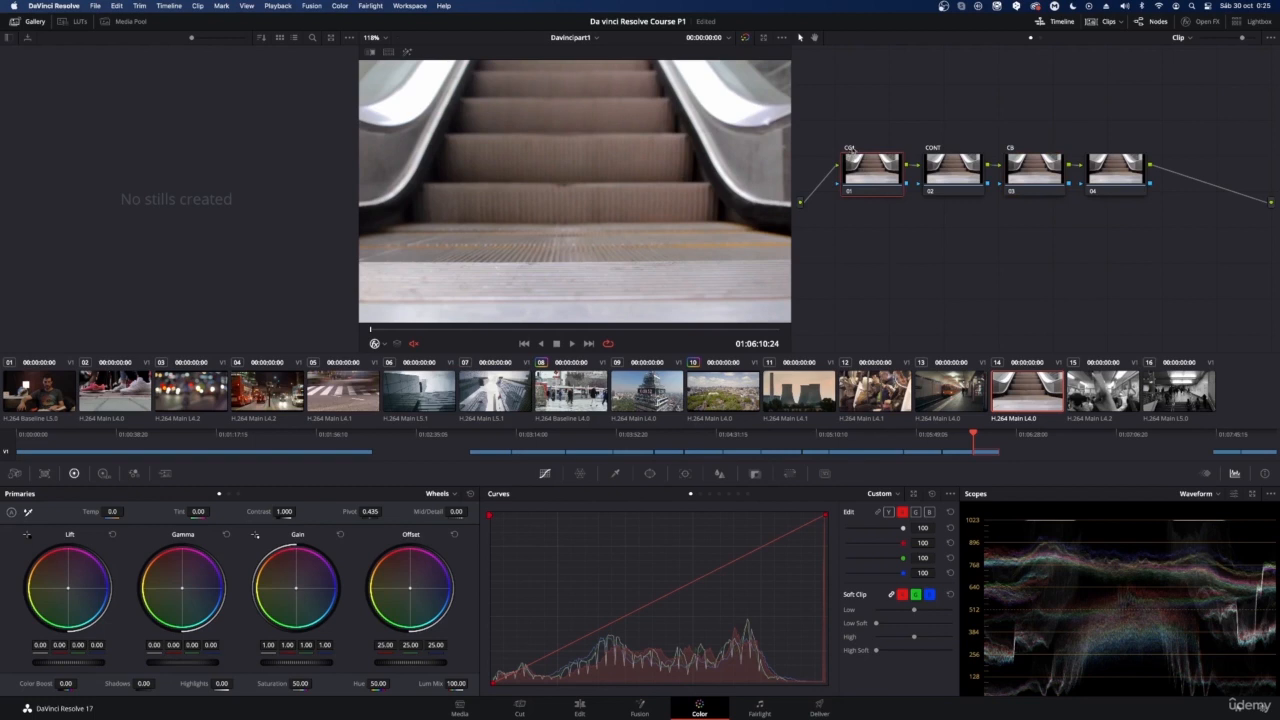
left_click(981, 171)
left_click(1030, 170)
- Select node CG1 and choose the Waveform view for the scopes
left_click(849, 171)
left_click(1212, 495)
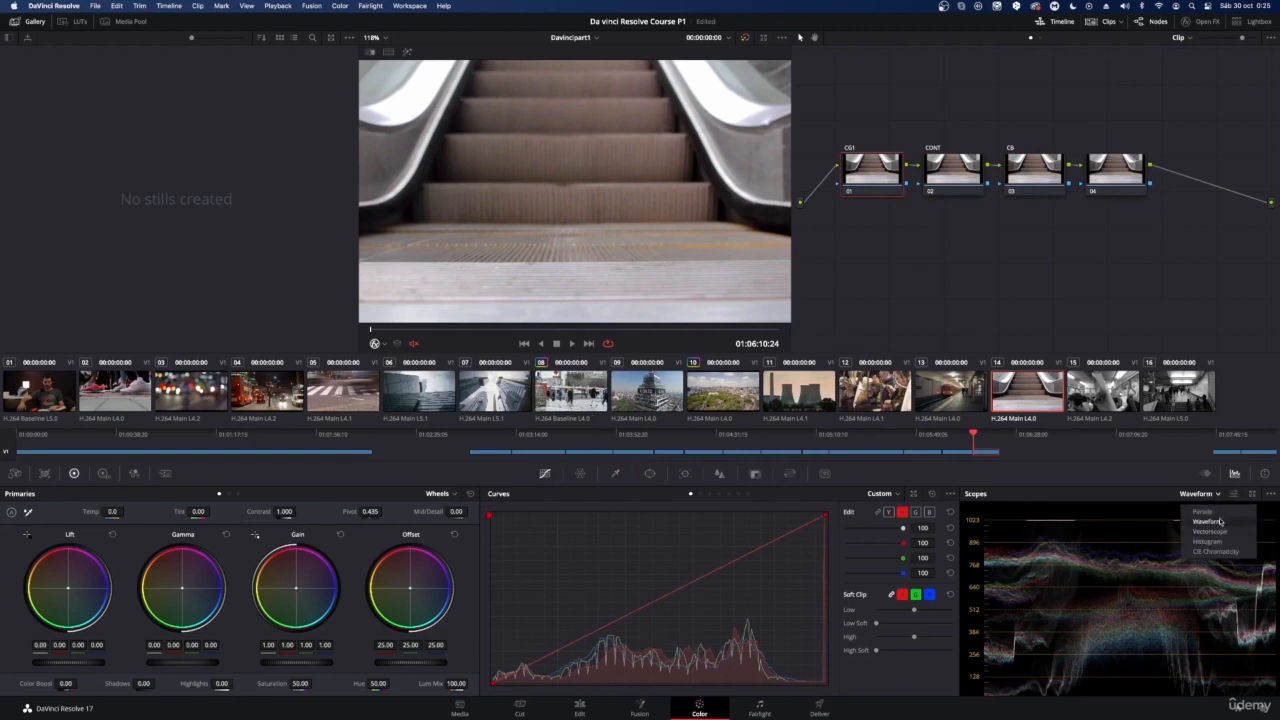
left_click(1220, 521)
- Play through the escalator clip, pausing at several points, and examine its shadows and highlights in the waveform
key("space")
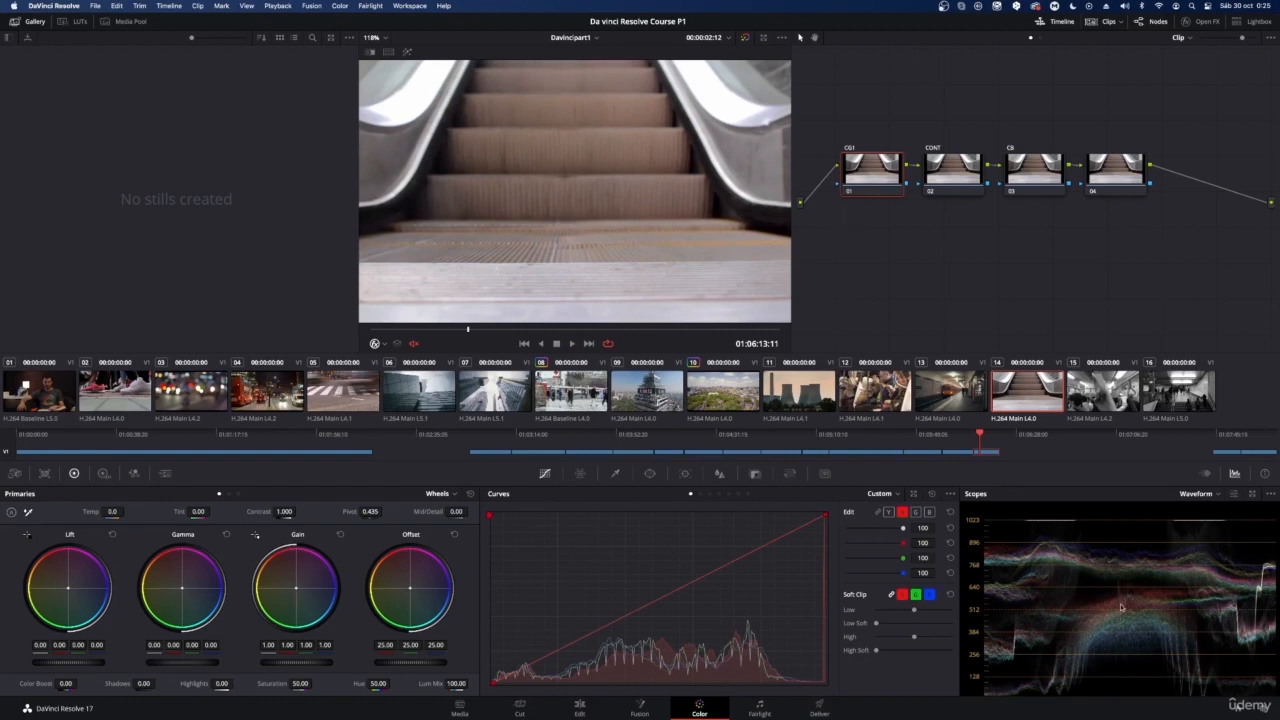
key("space")
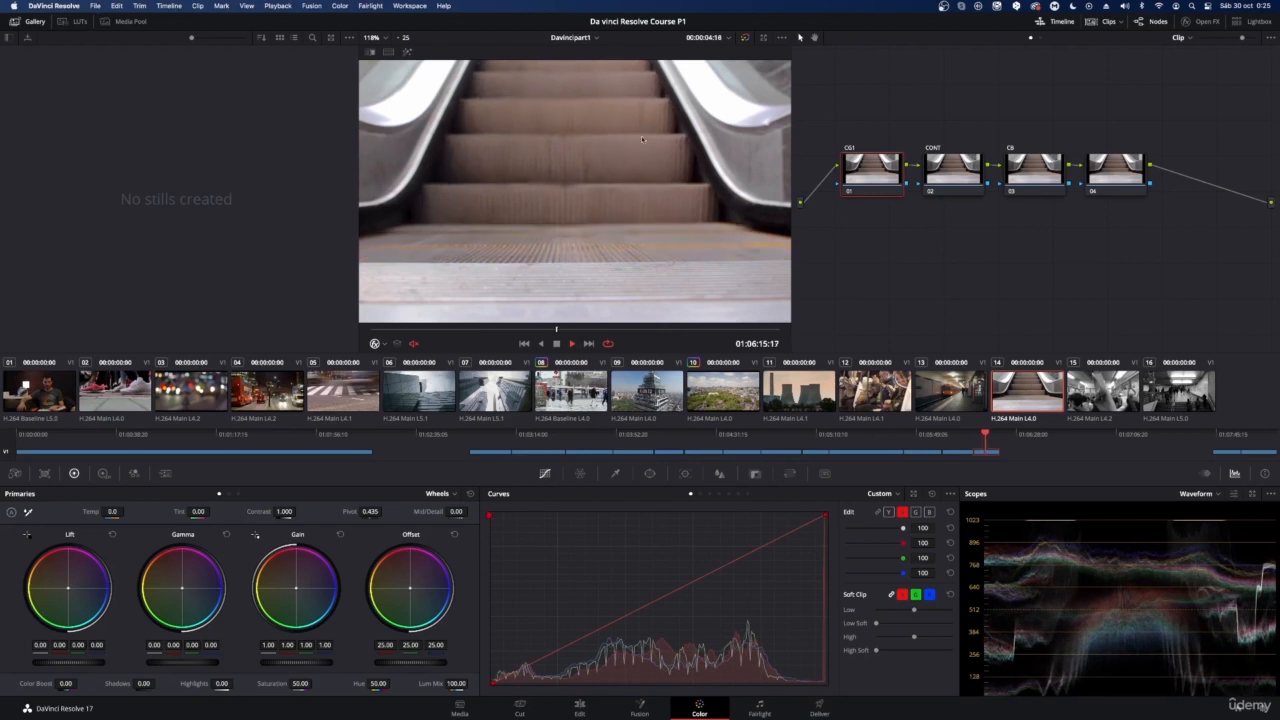
key("space")
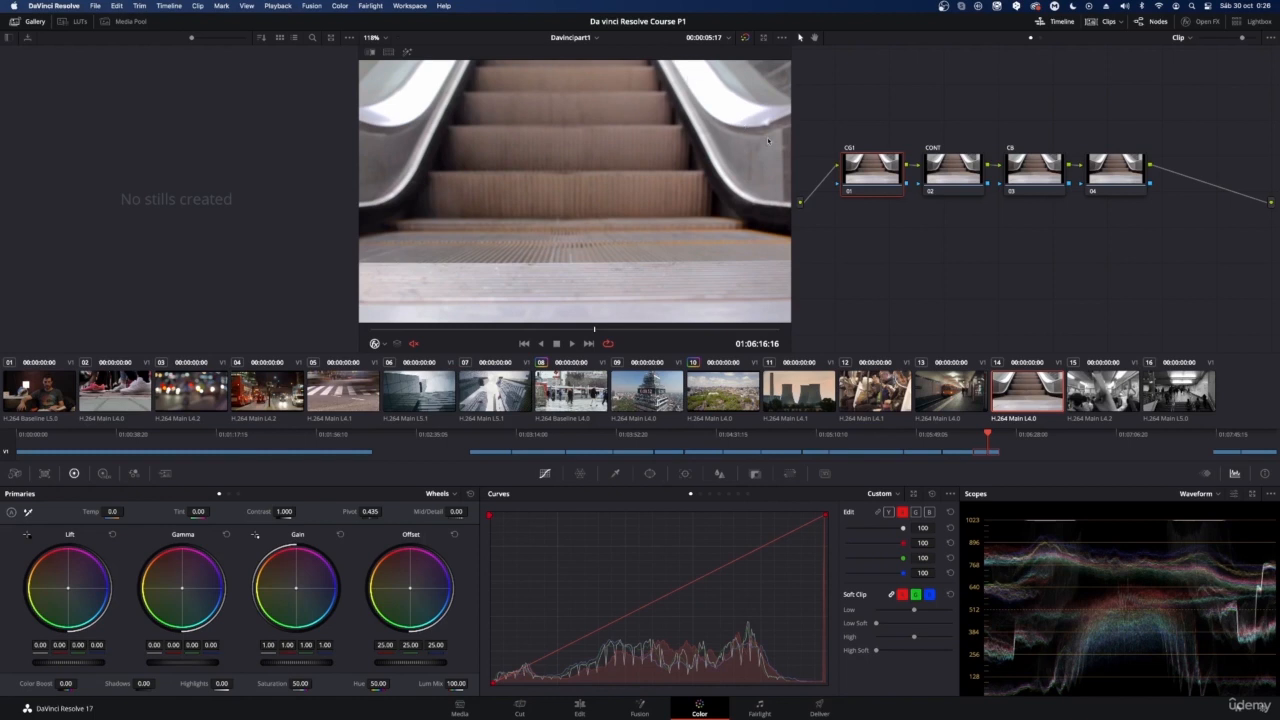
key("space")
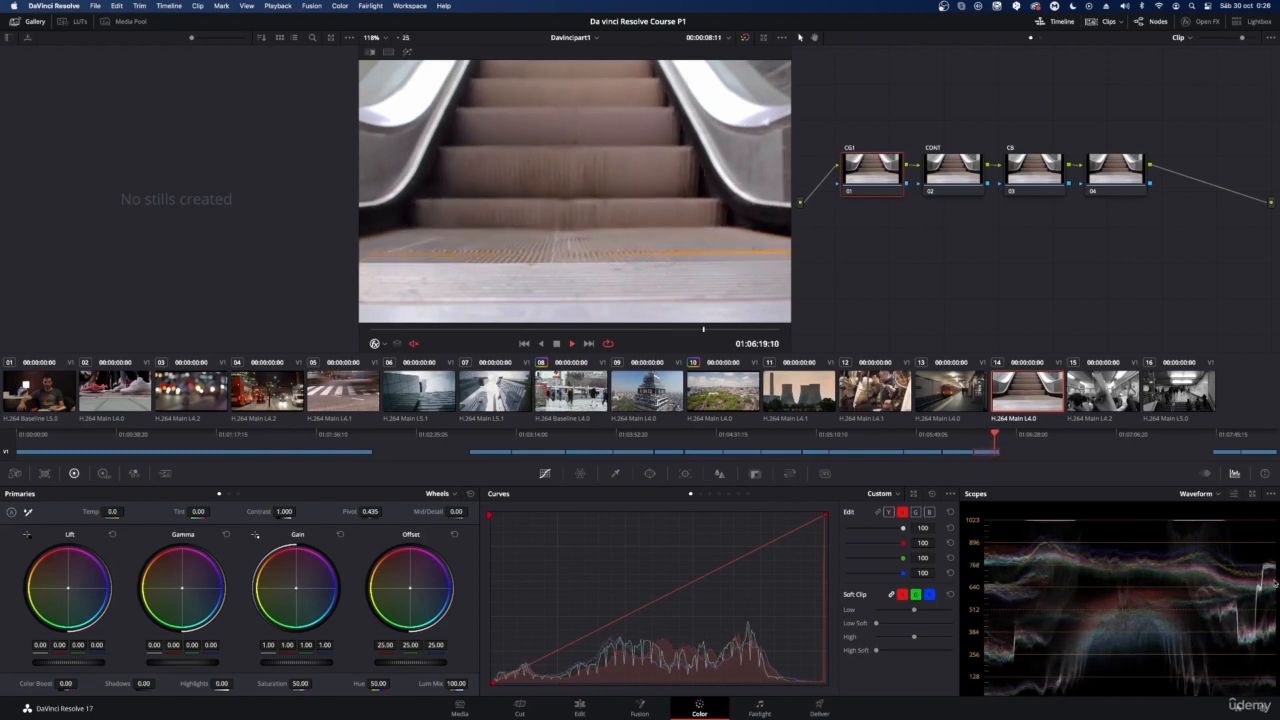
key("space")
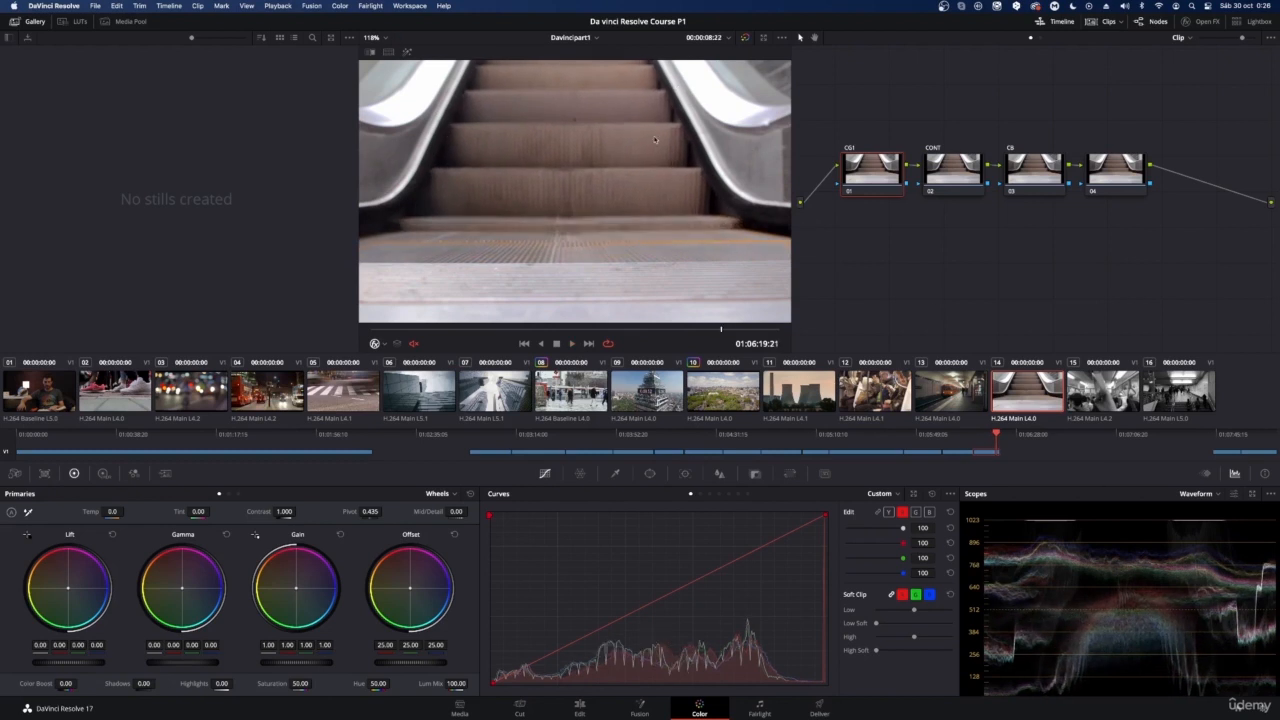
scroll(658, 160, "down", 3)
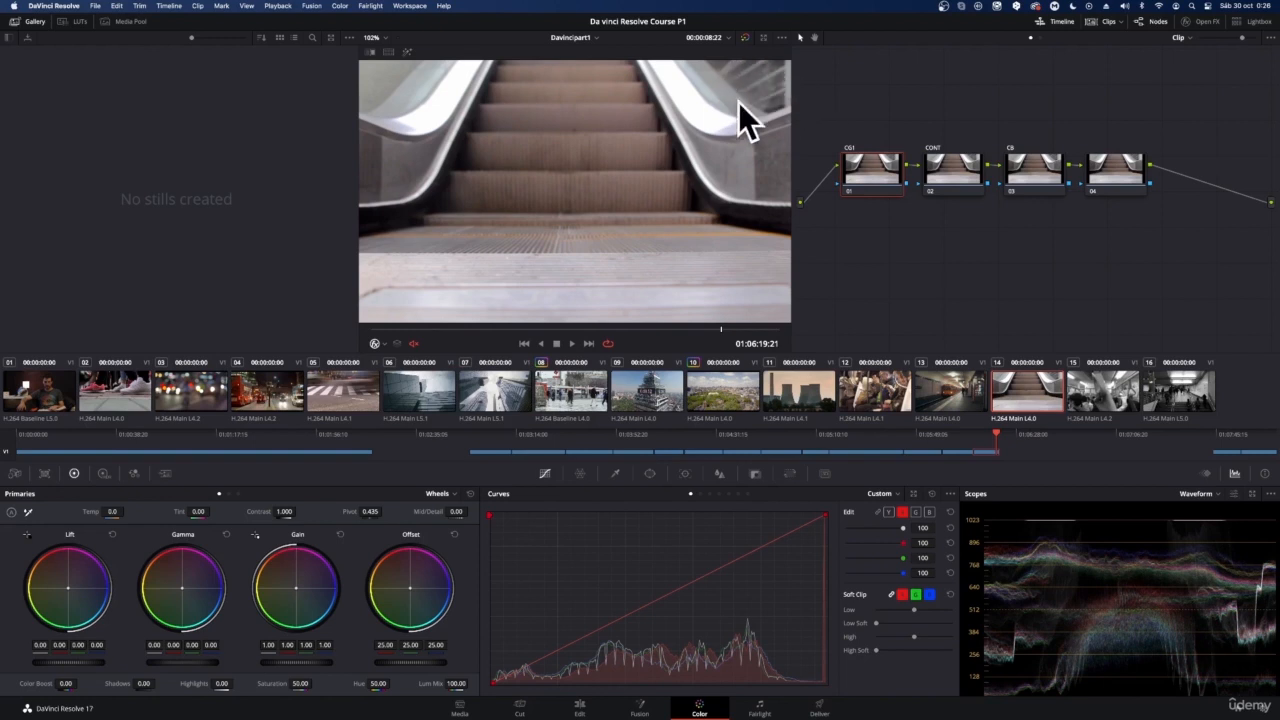
key("space")
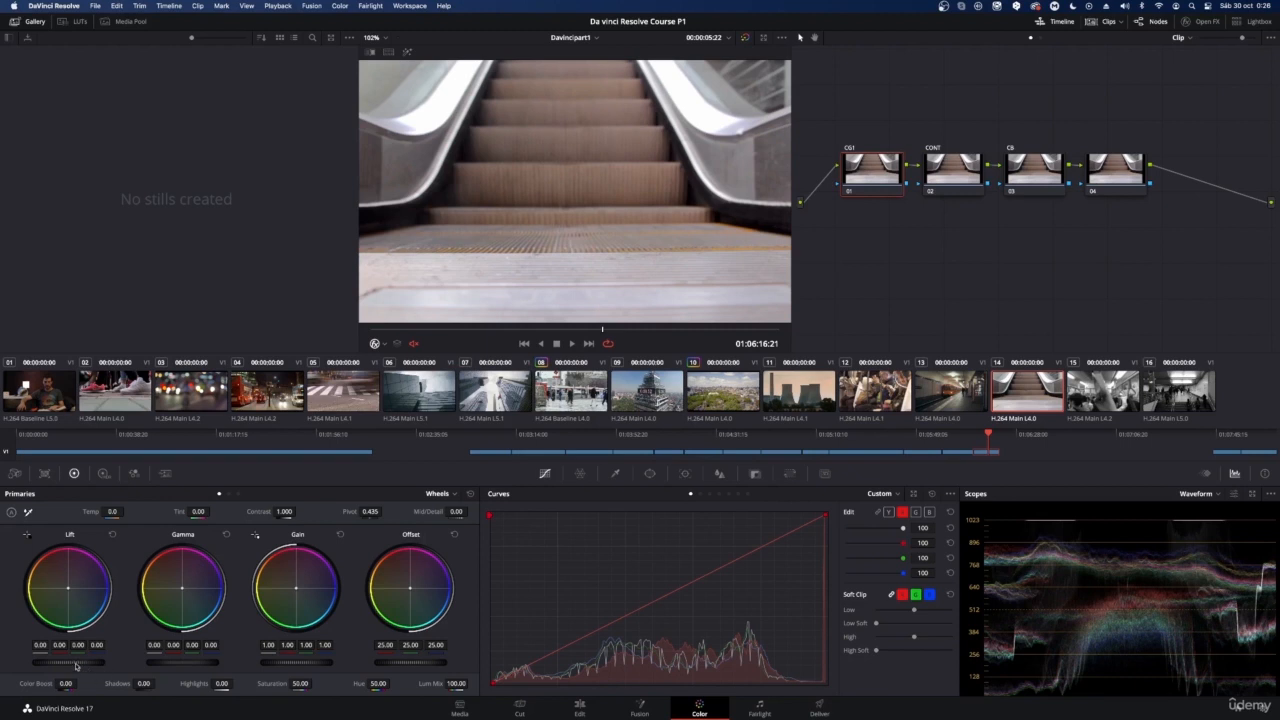
- On node CG1, set the master lift to 0.03 and the master gamma to -0.02
left_click_drag(68, 662, 88, 662)
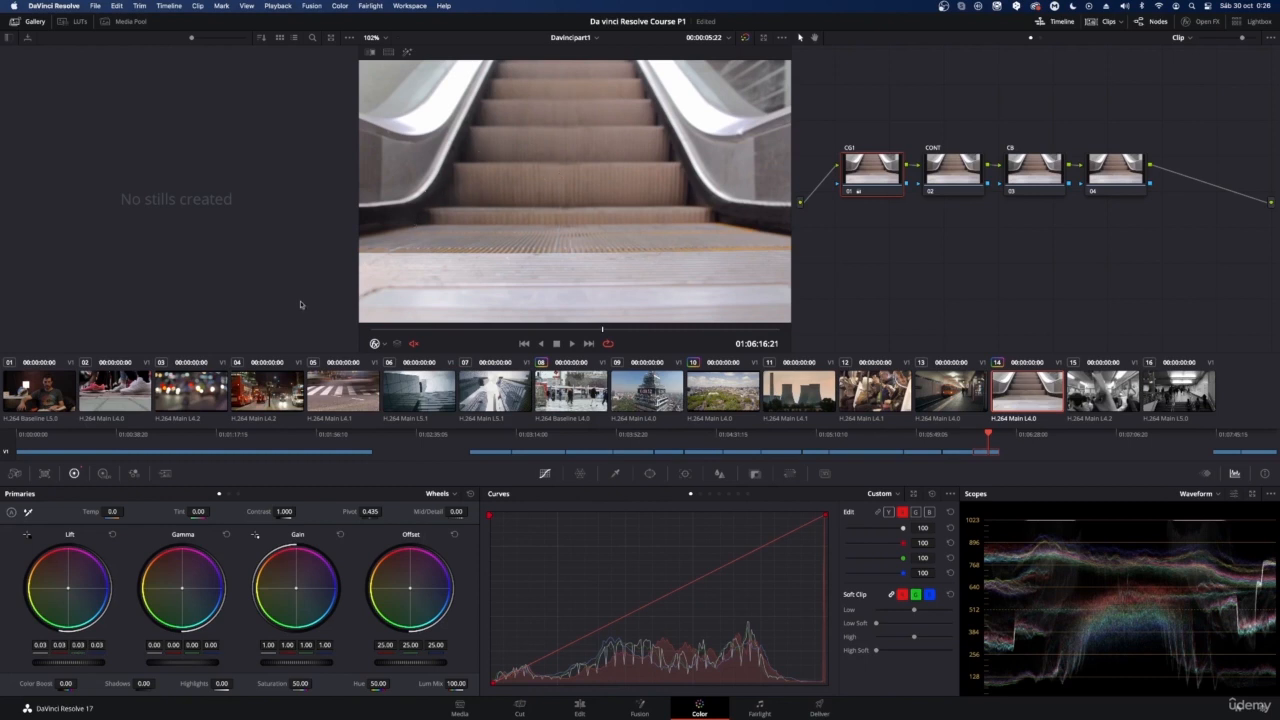
left_click_drag(72, 665, 70, 665)
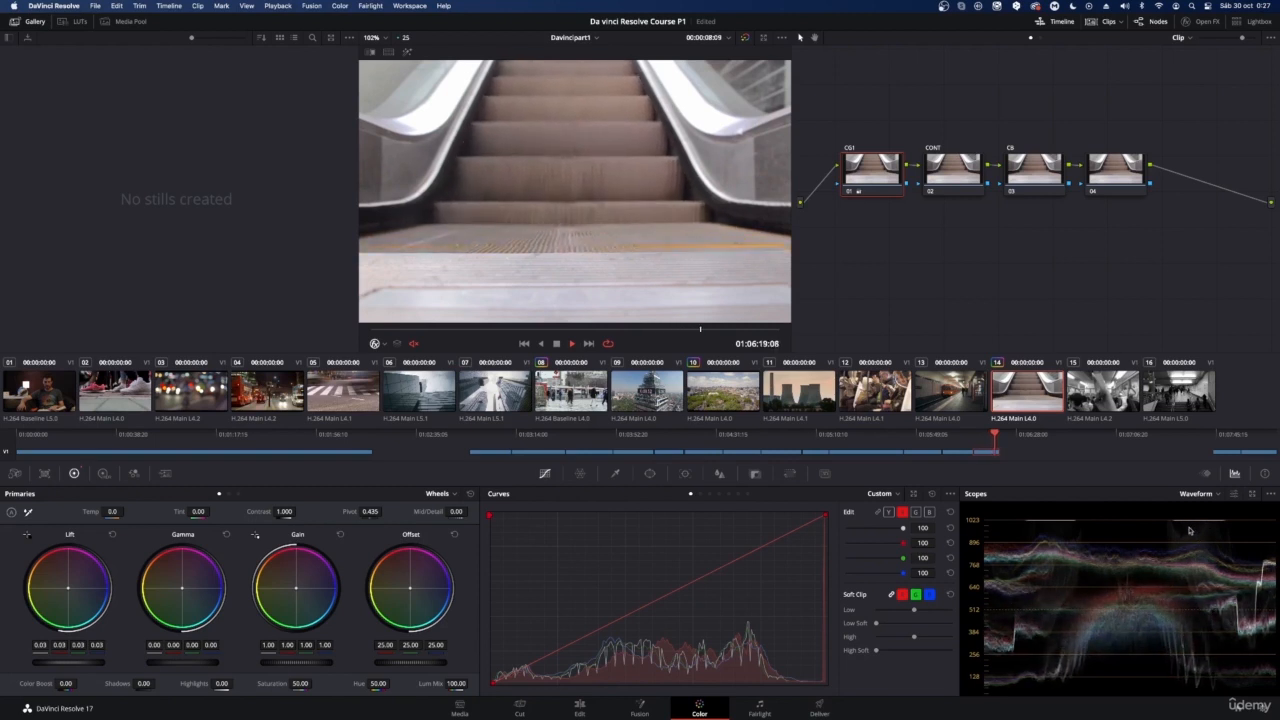
key("space")
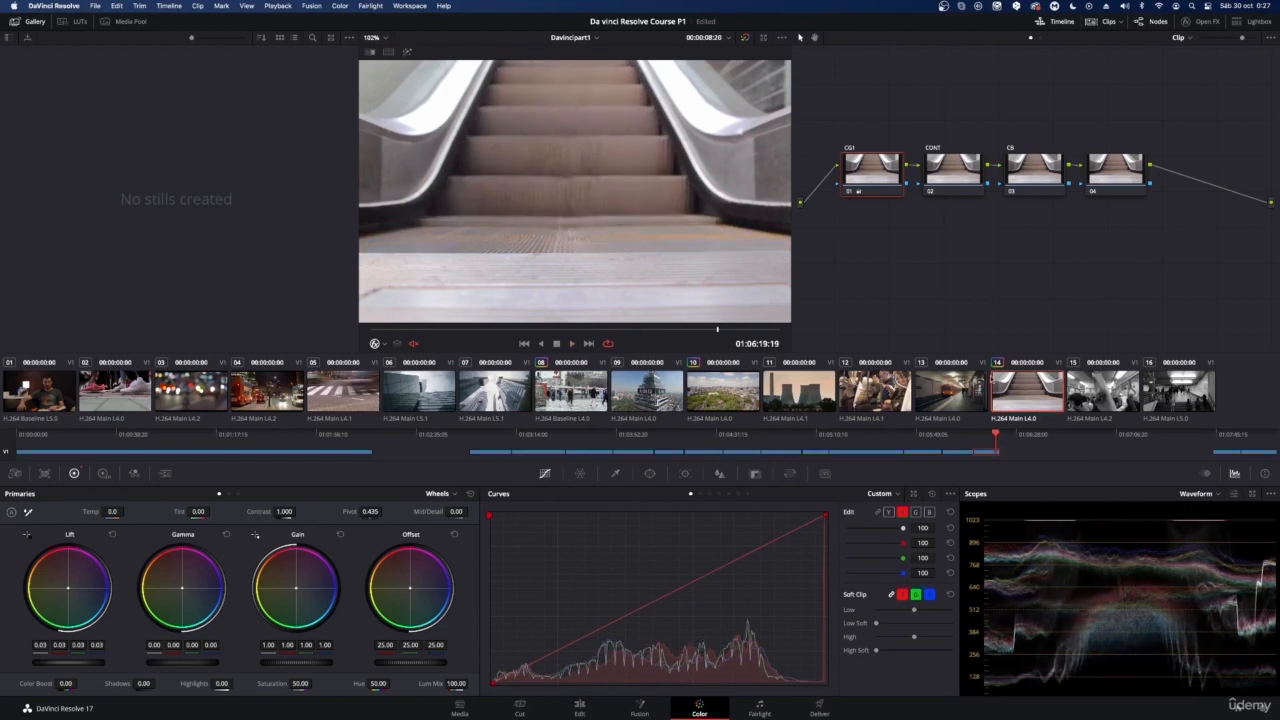
scroll(645, 85, "down", 1)
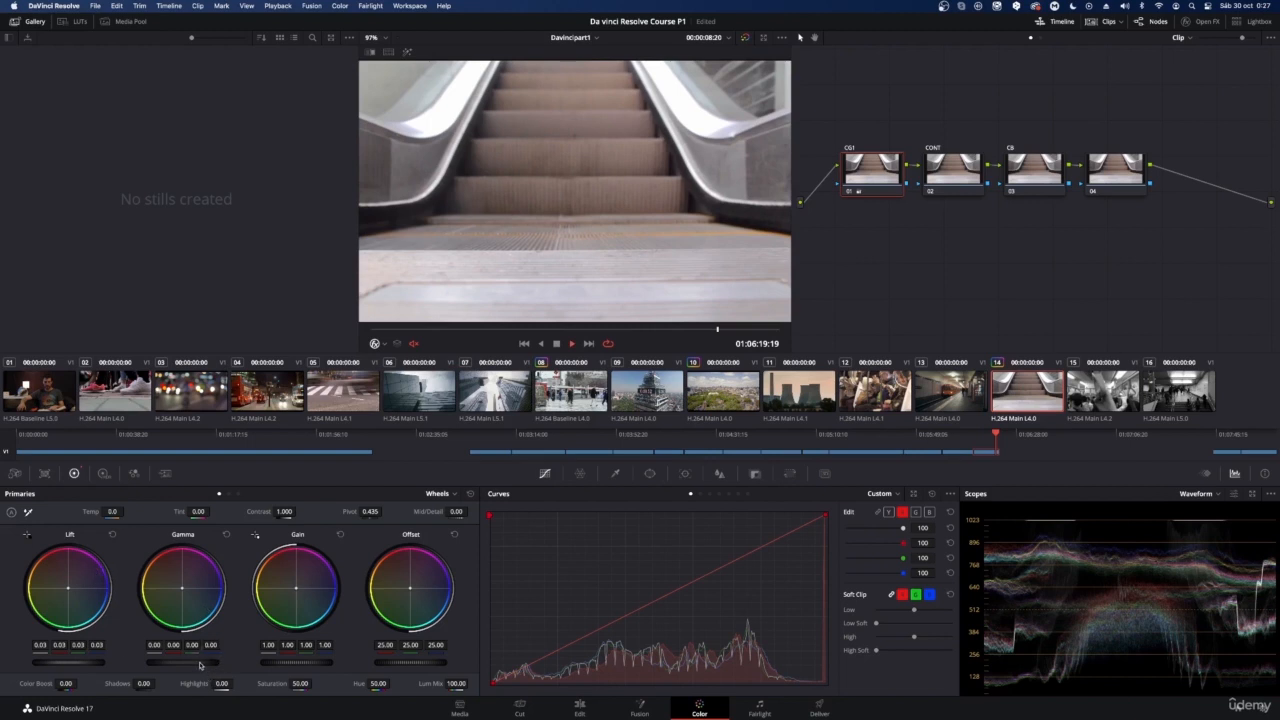
left_click_drag(200, 665, 192, 665)
key("space")
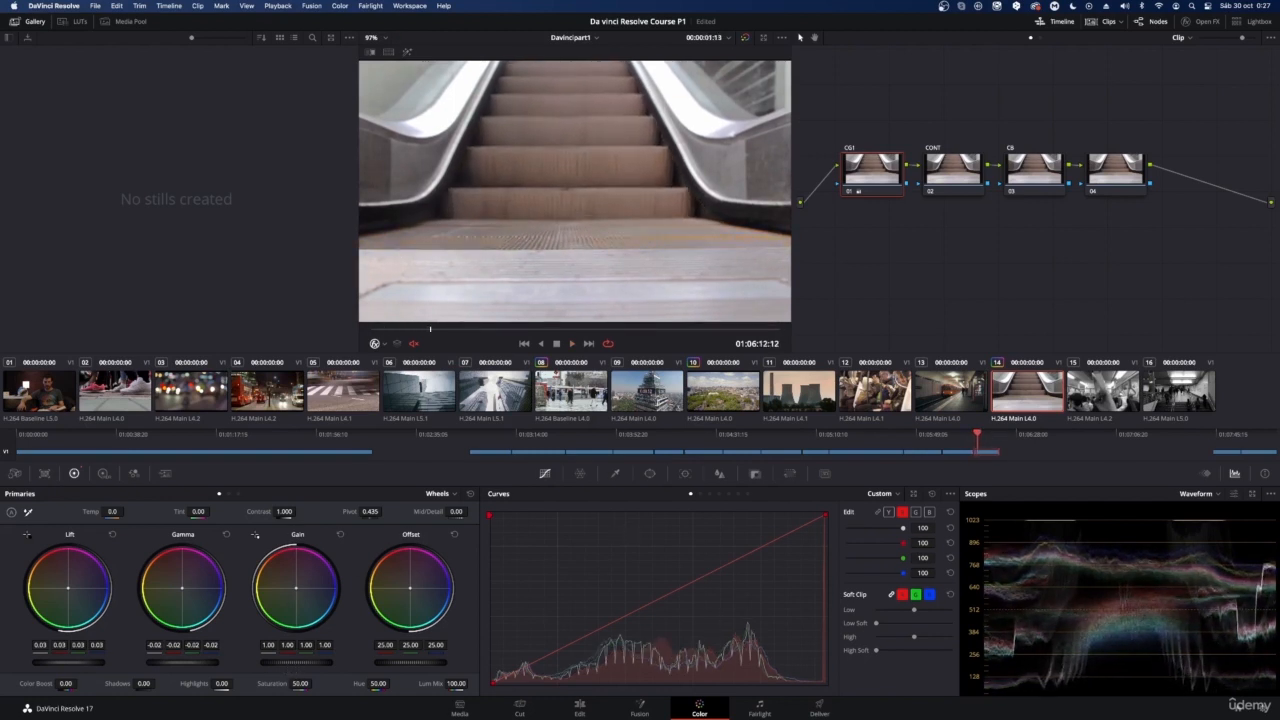
- Try a gain of 1.07 on node CG1, reset it, and set the master gain to 0.98
mouse_move(296, 662)
left_mouse_down()
mouse_move(320, 662)
mouse_move(301, 665)
left_mouse_up()
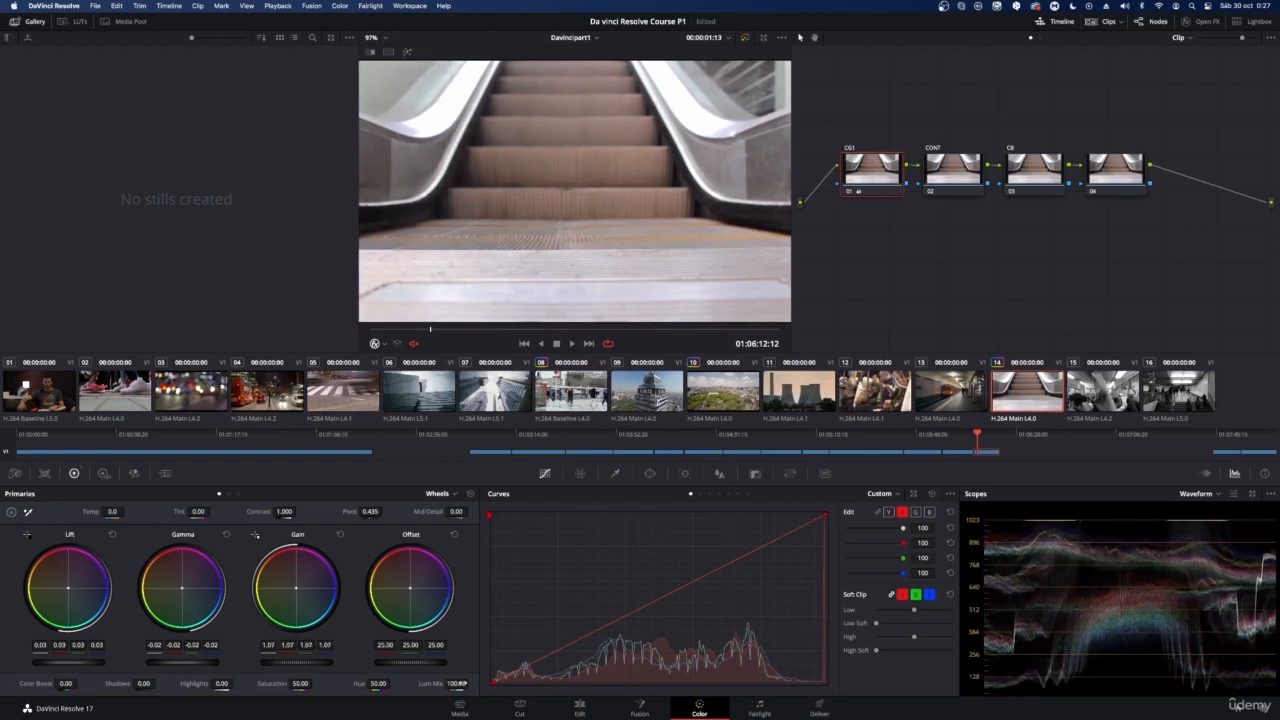
left_click(340, 535)
left_click_drag(290, 664, 288, 664)
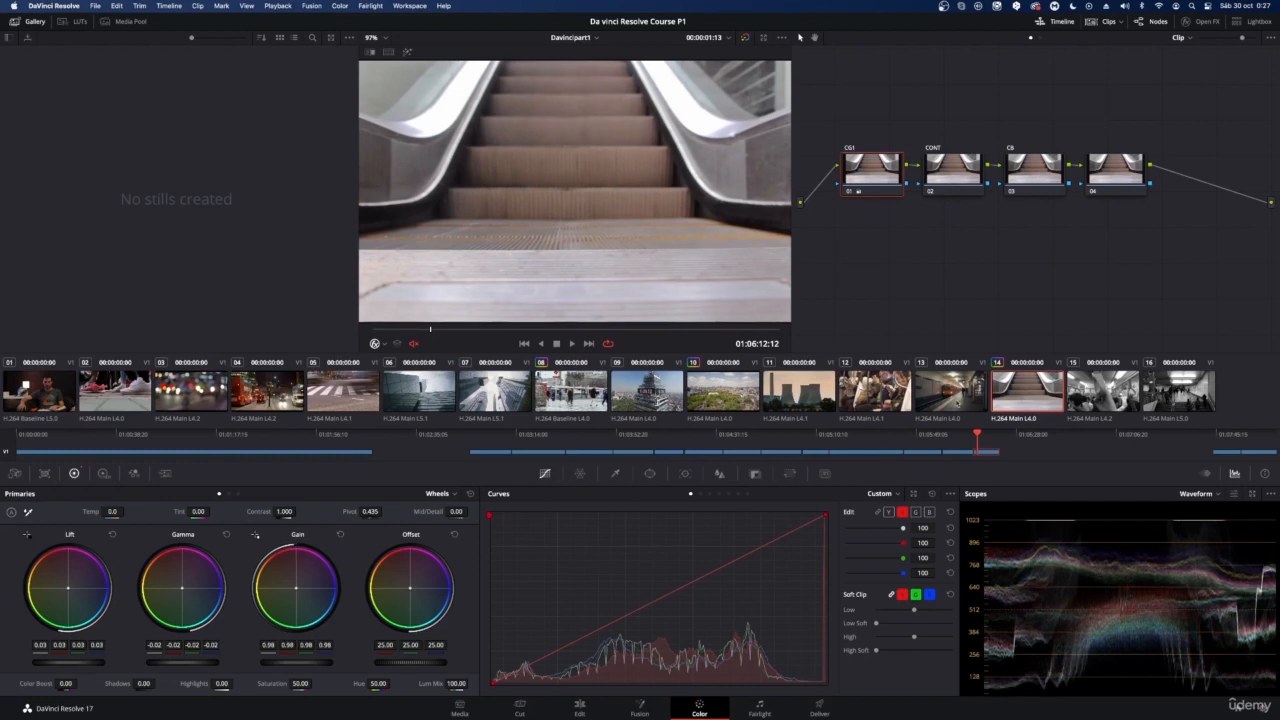
- Adjust the contrast of node CONT to 1.174, checking the image at full-screen size
left_click(955, 172)
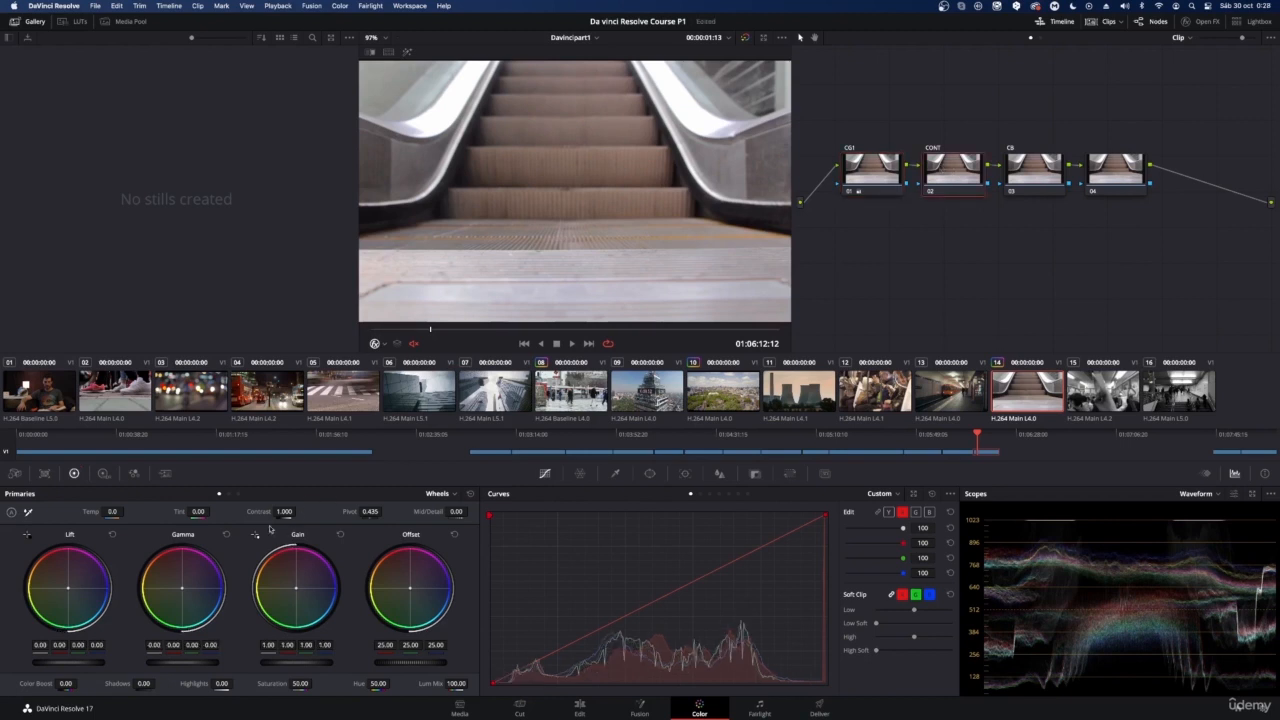
left_click_drag(298, 512, 298, 512)
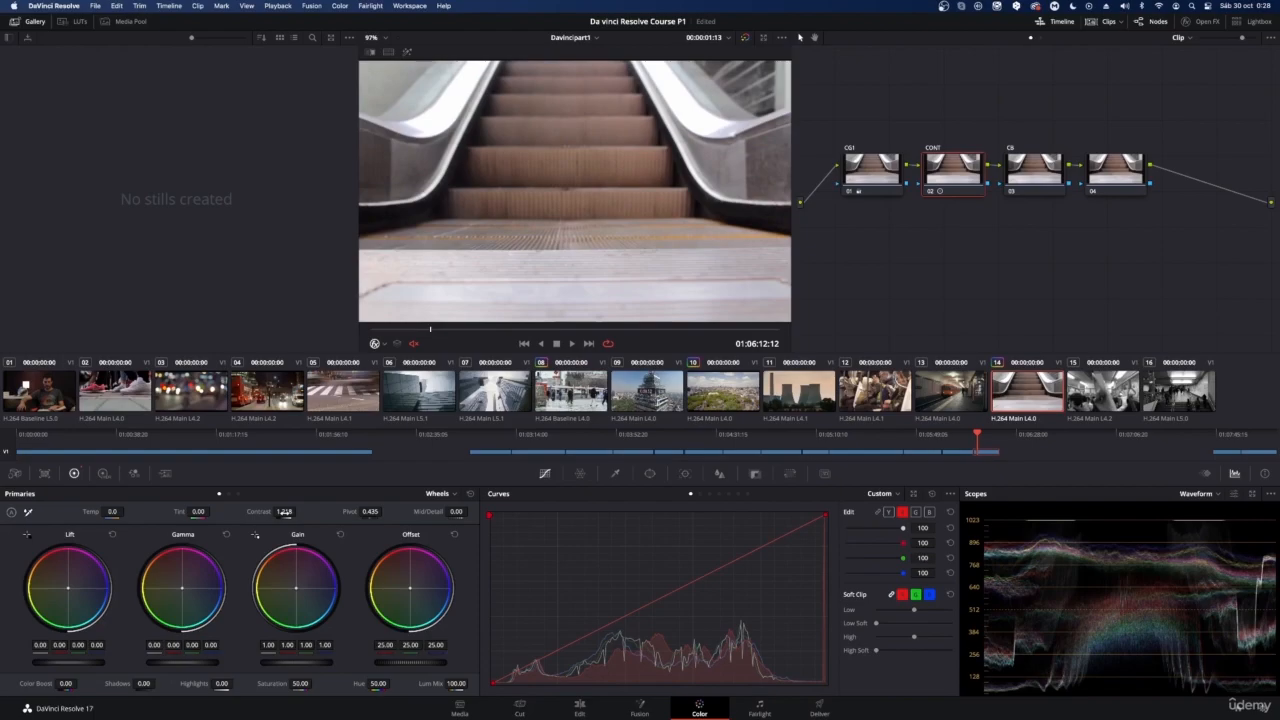
key("super+f")
key("super+f")
key("super+f")
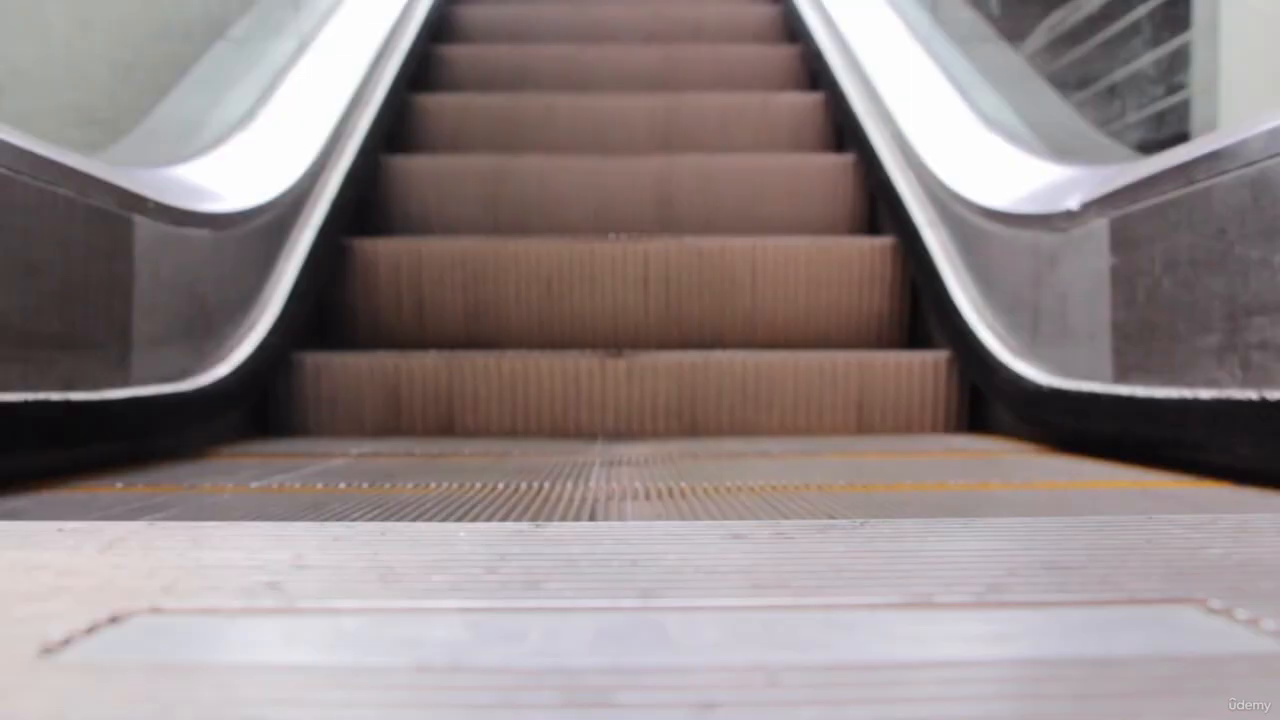
key("super+f")
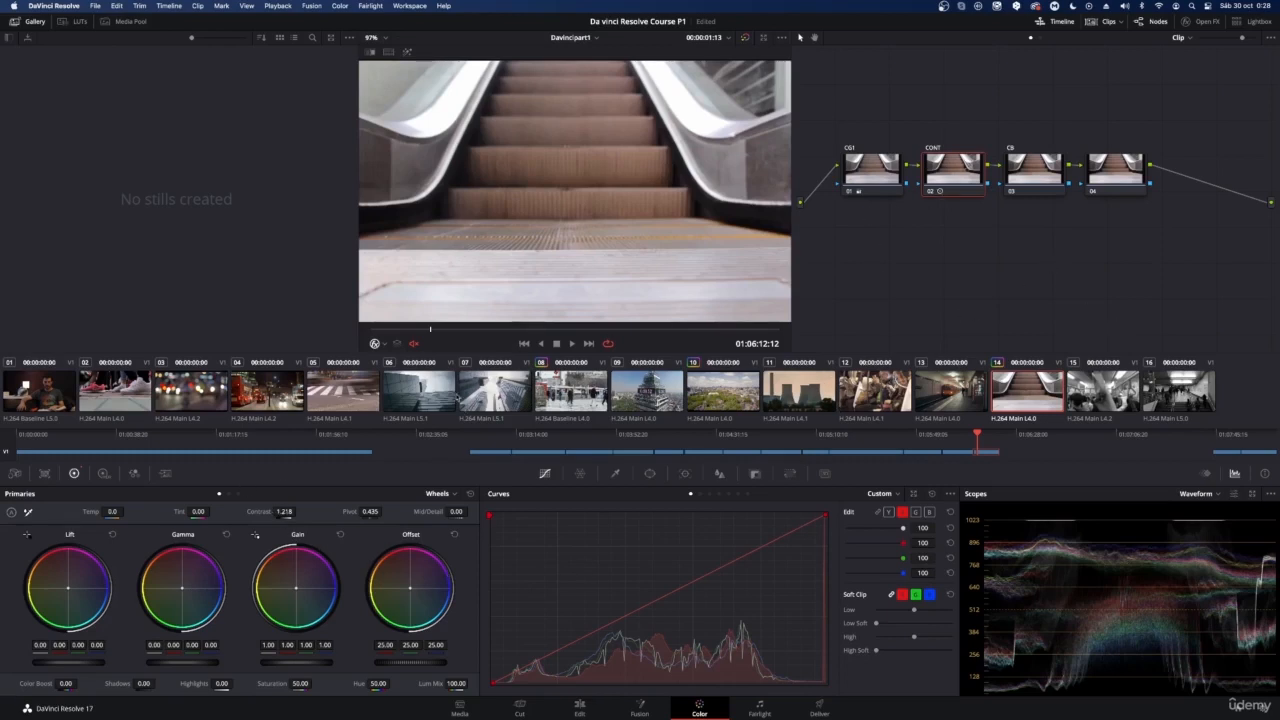
left_click_drag(287, 510, 283, 511)
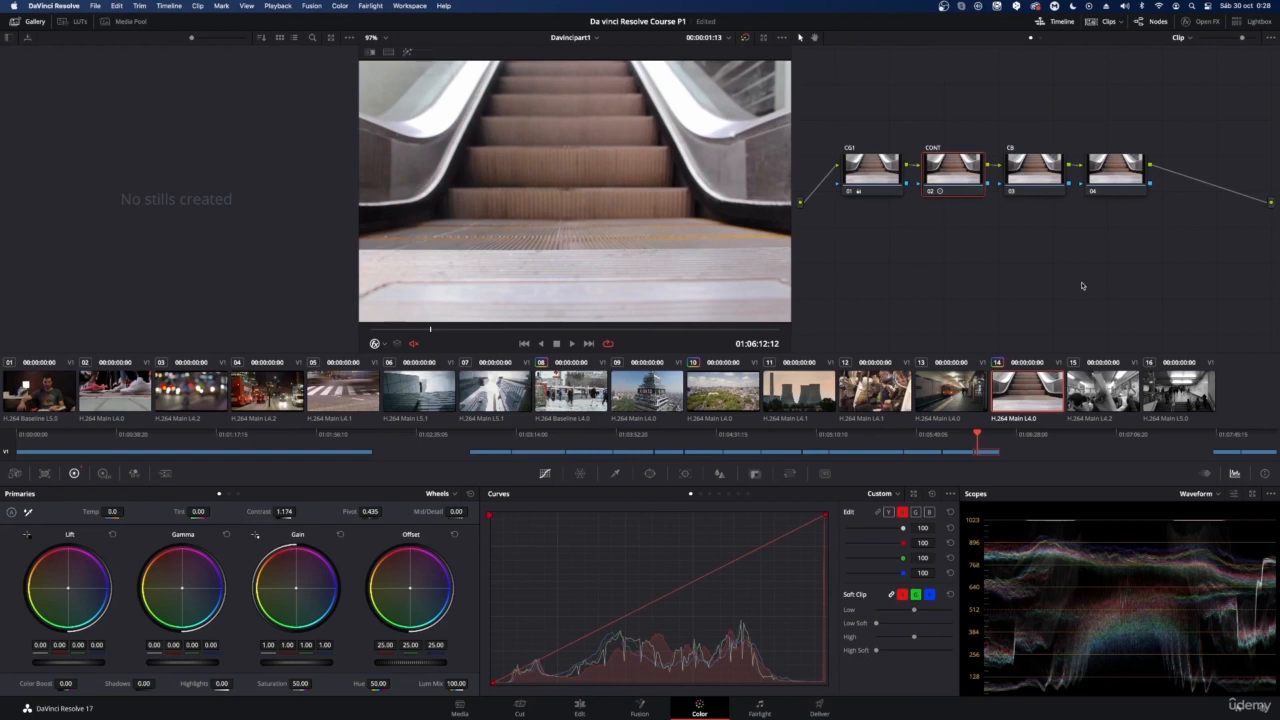
- Disable node CONT to judge the image without it, and go through the settings of the other nodes
key("super+d")
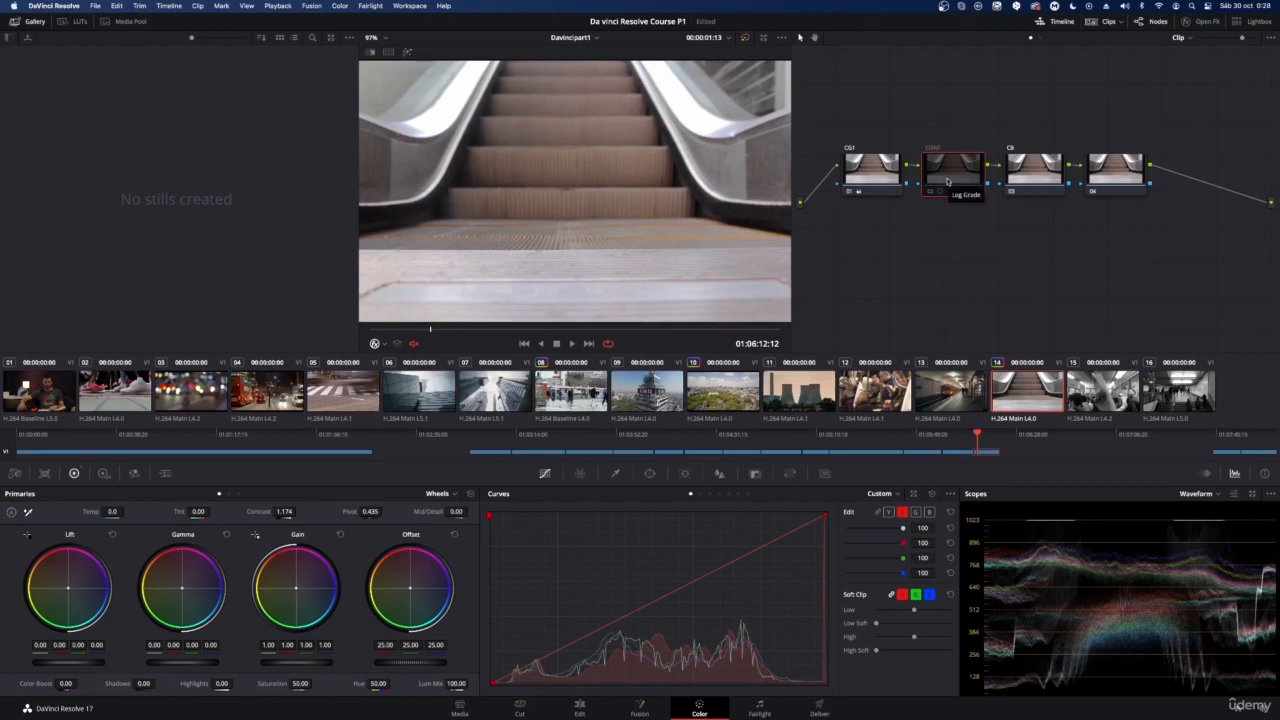
left_click(876, 183)
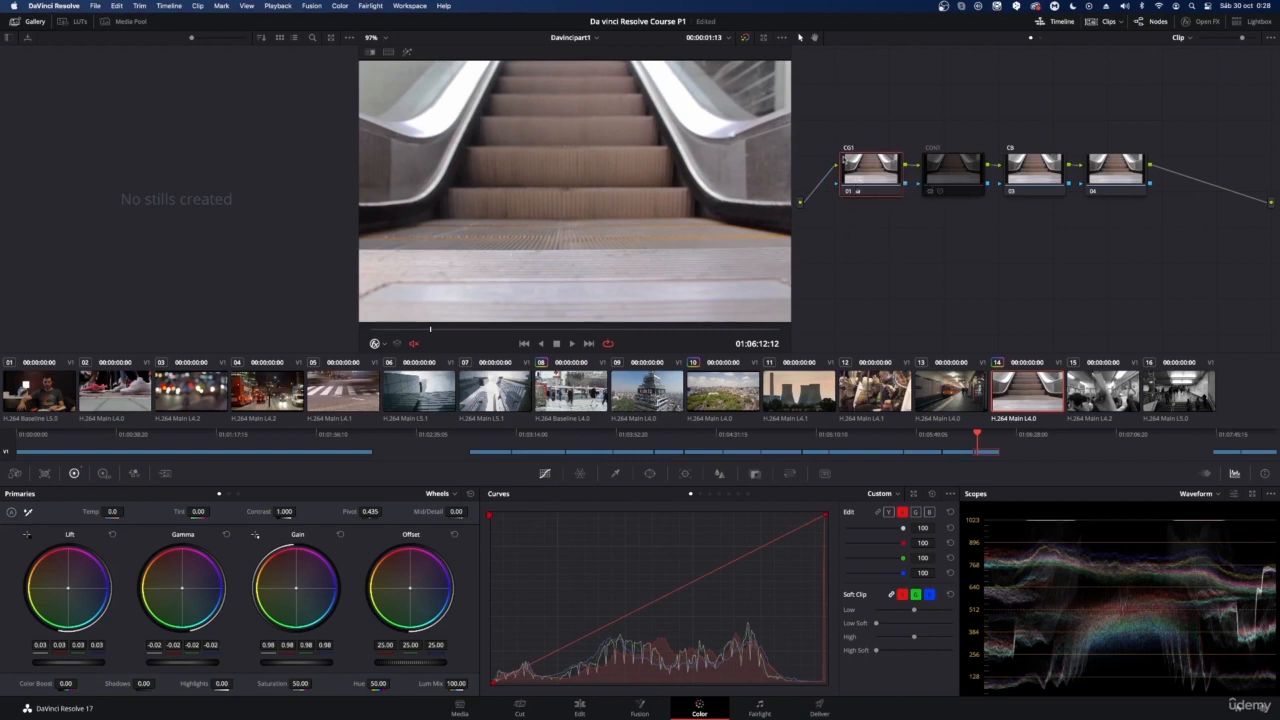
left_click(1030, 170)
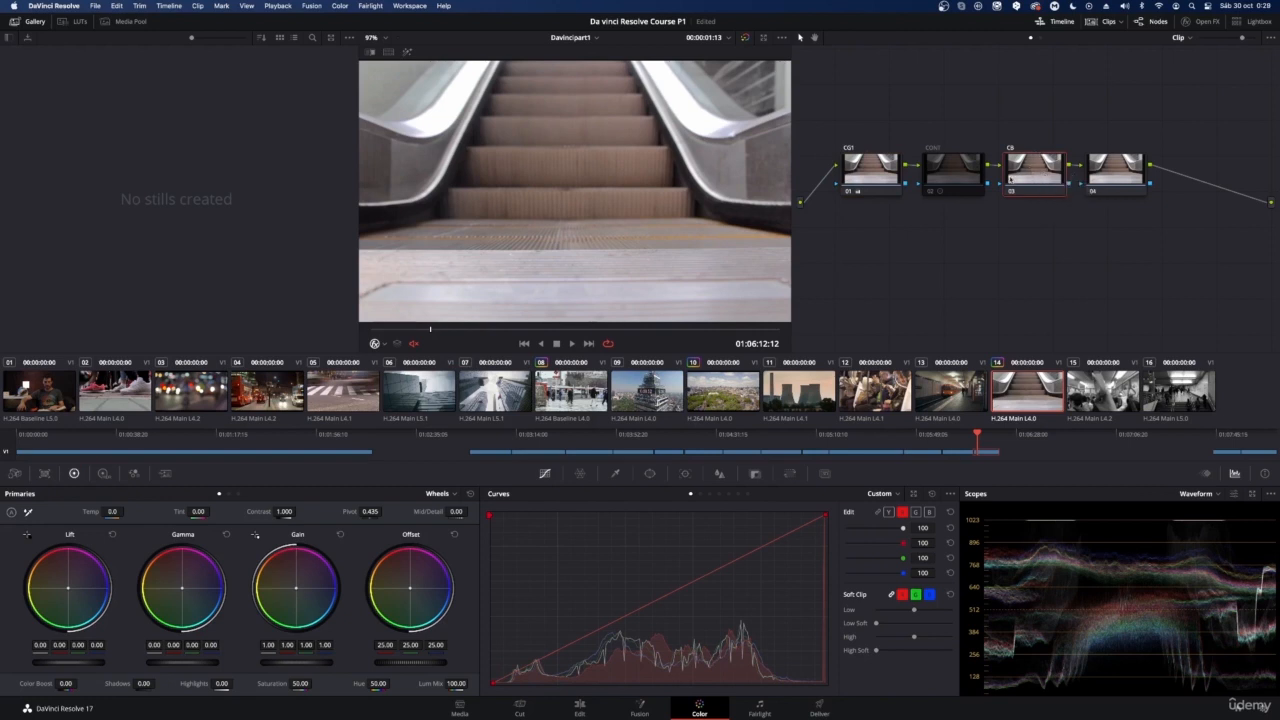
left_click(1126, 170)
left_click(882, 175)
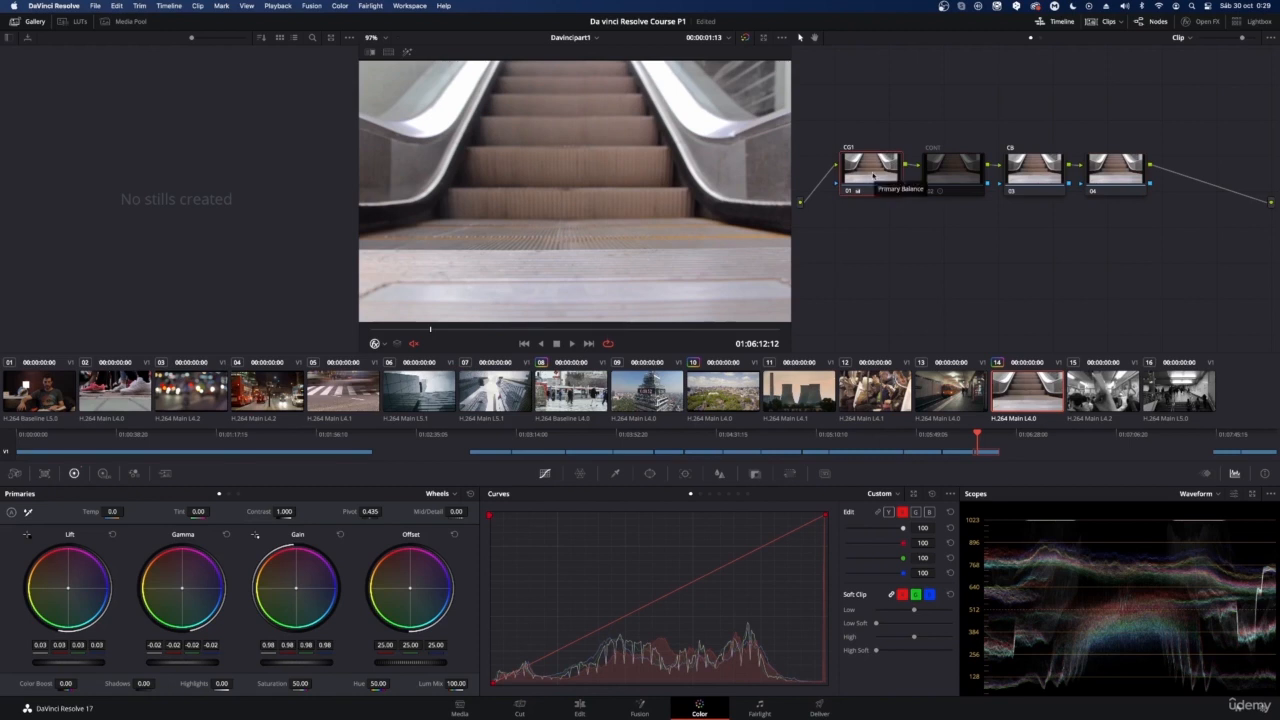
- Select nodes CG1 and CONT together, disable both for comparison, and re-enable them
left_click_drag(877, 131, 957, 233)
left_click_drag(858, 104, 965, 277)
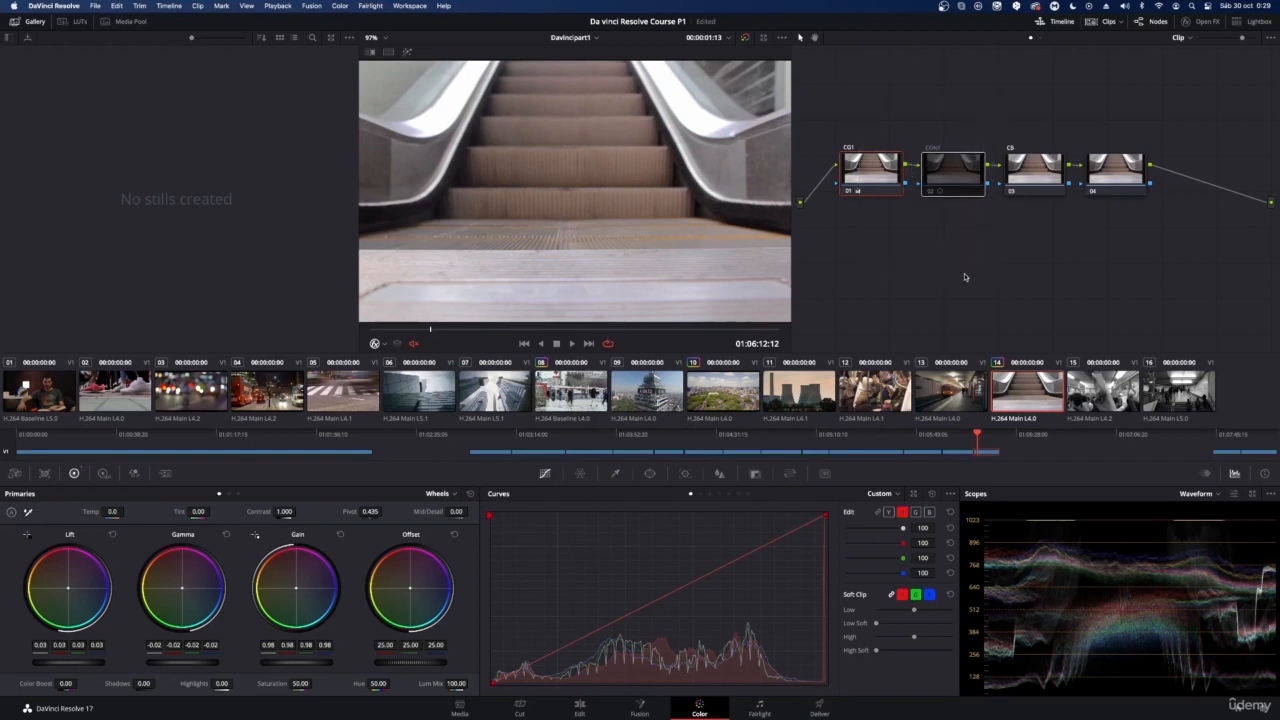
key("ctrl+d")
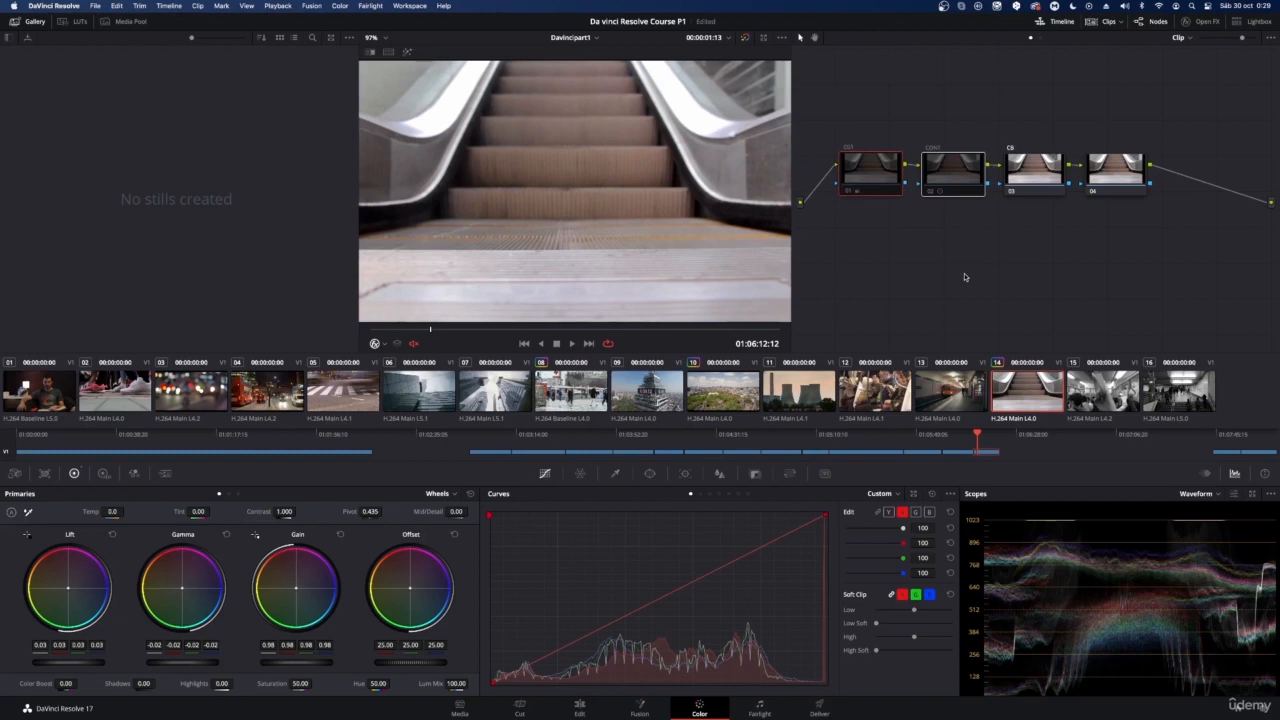
left_click(965, 277)
key("alt+d")
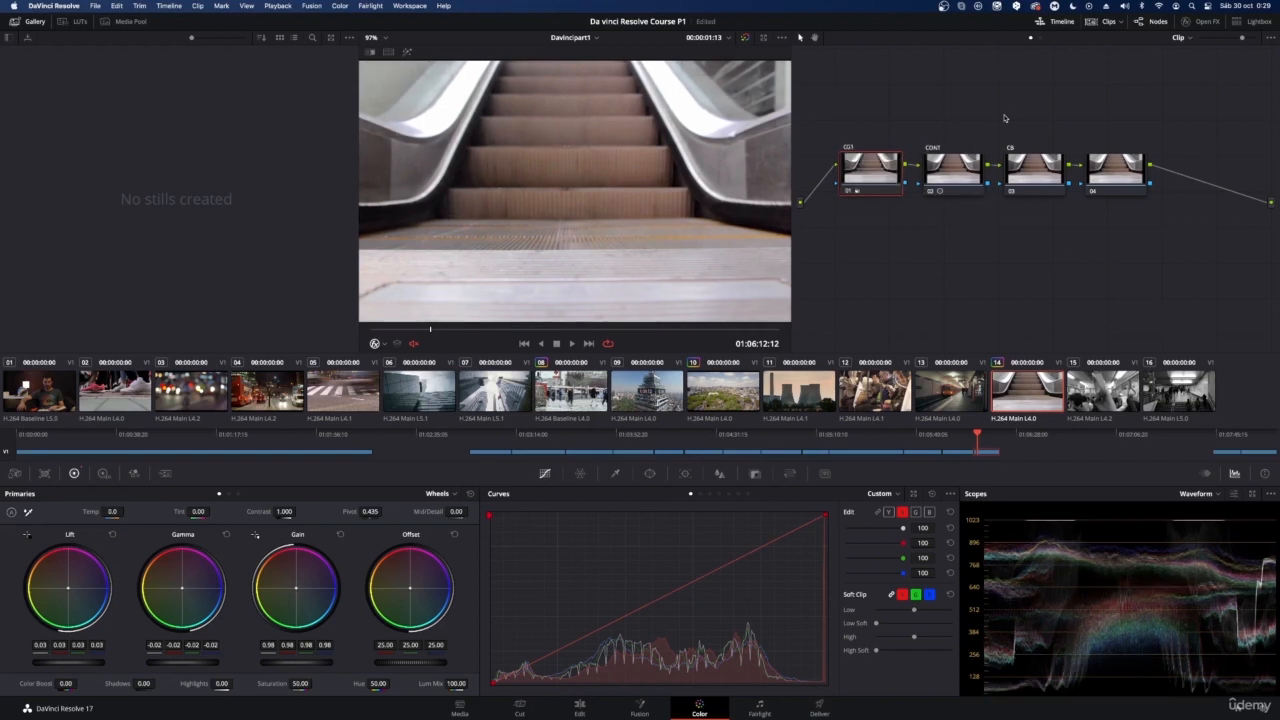
- Toggle all nodes off and on repeatedly to compare the original and corrected images
key("alt+super+d")
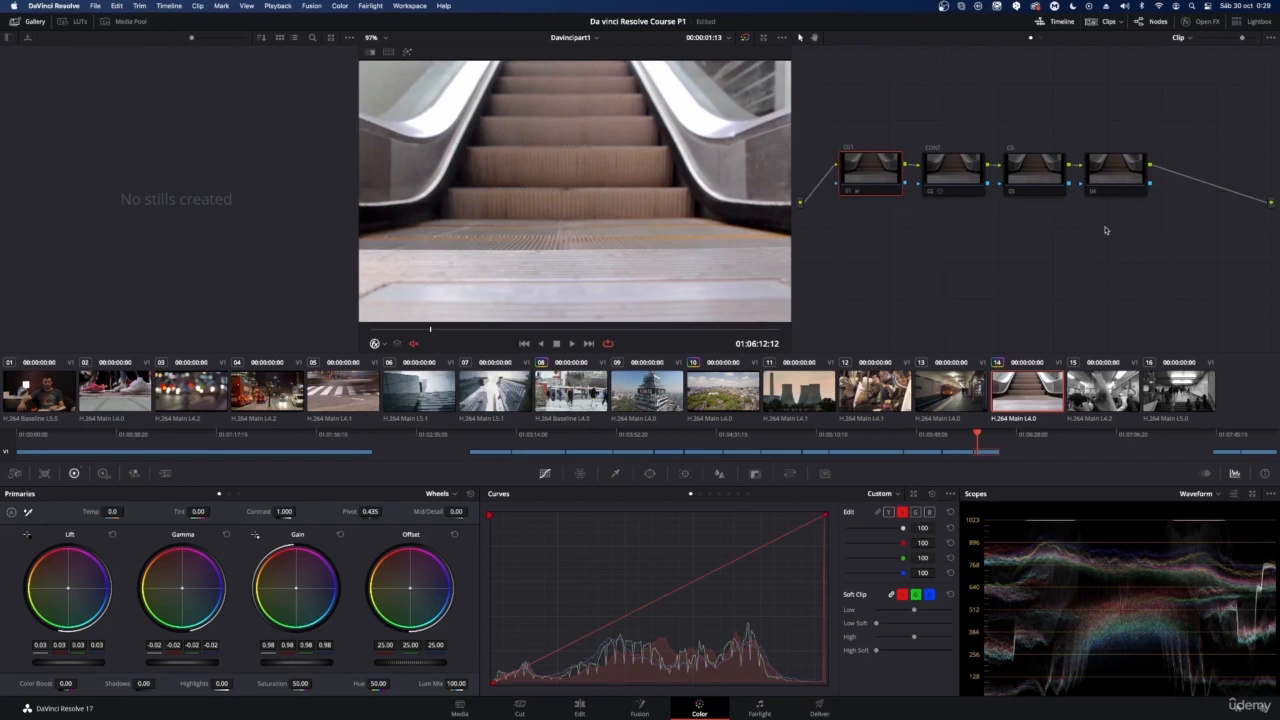
key("alt+super+d")
key("alt+super+d")
key("alt+super+d")
key("alt+super+d")
key("alt+super+d")
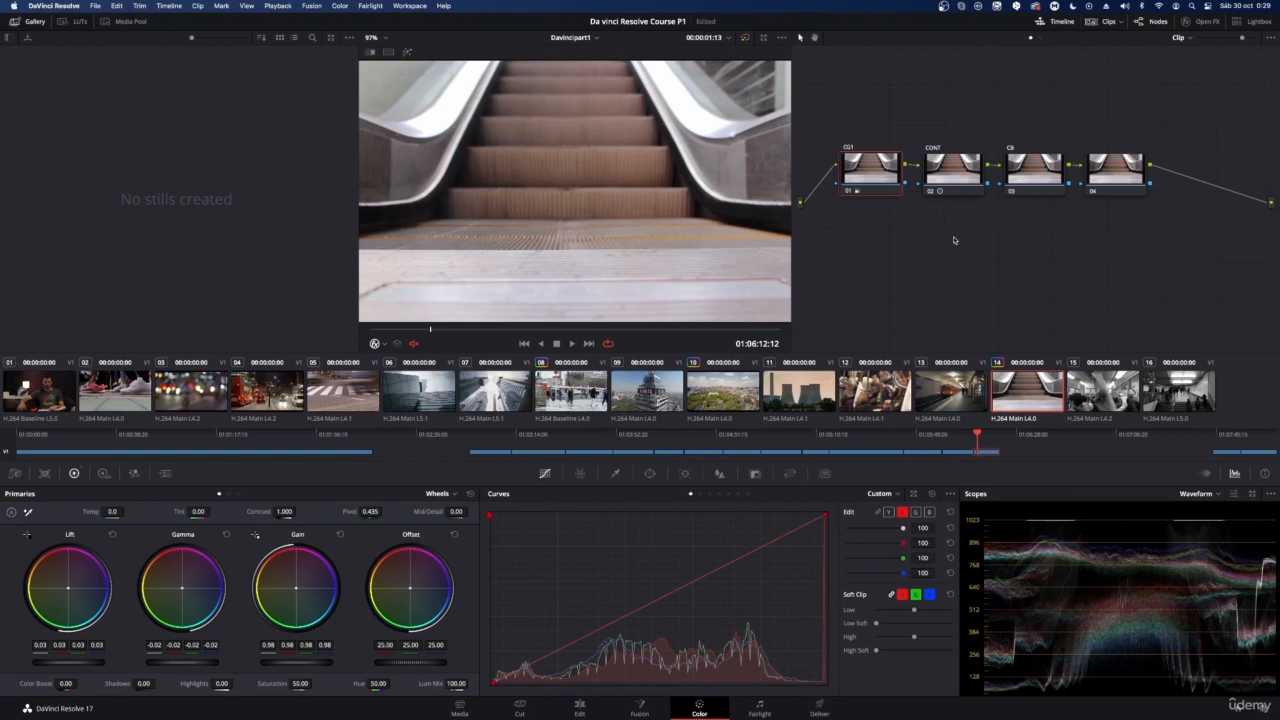
- Reset the contrast of node CONT and set it to 1.100
left_click(955, 175)
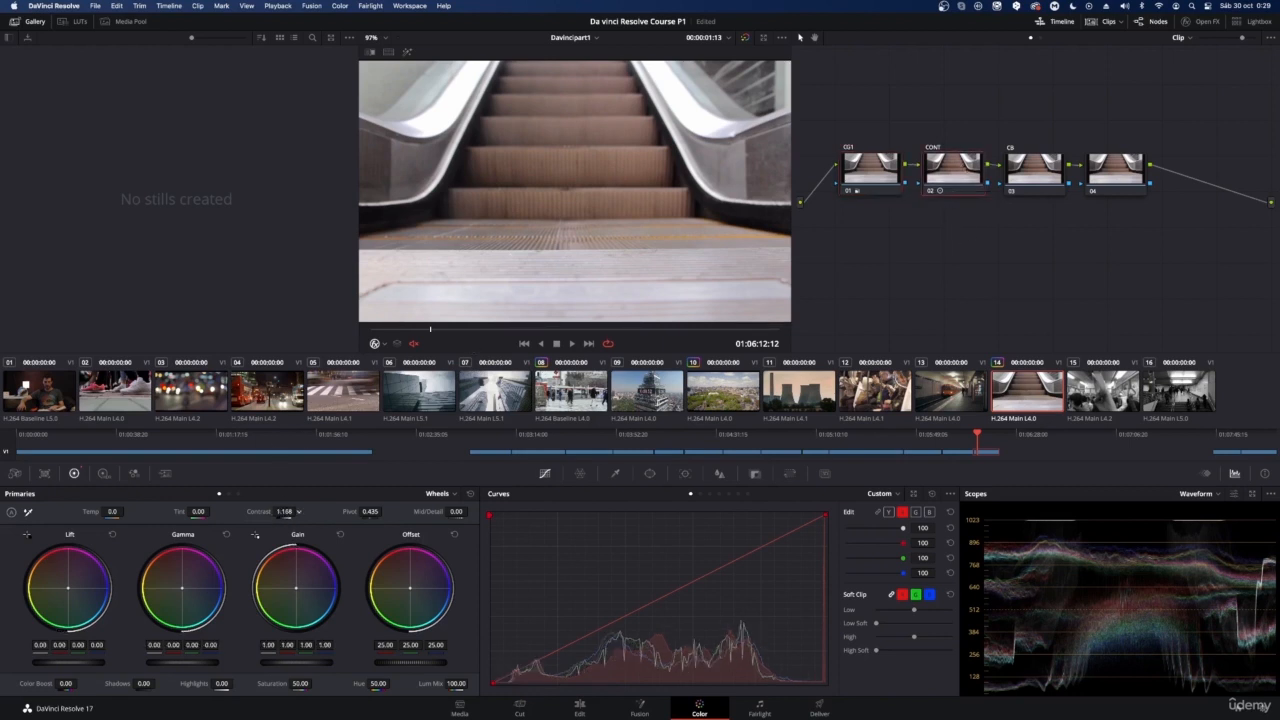
mouse_move(285, 512)
left_mouse_down()
mouse_move(268, 512)
mouse_move(298, 512)
left_mouse_up()
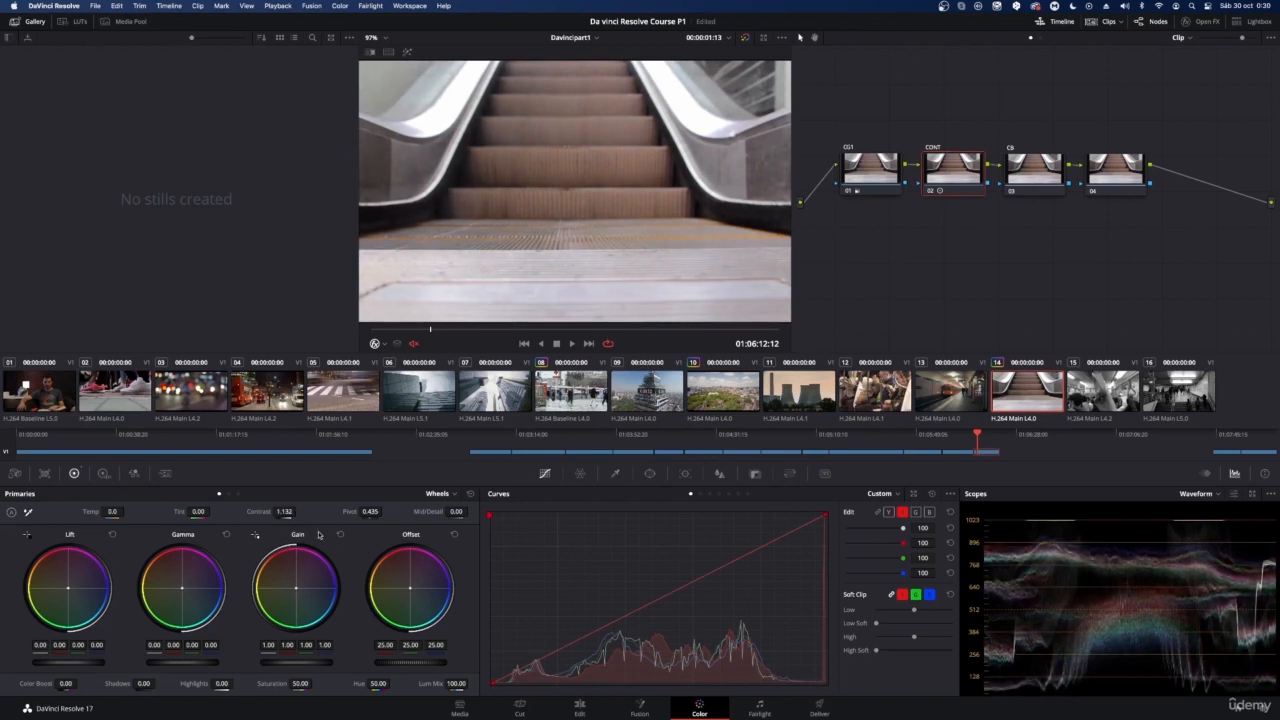
double_click(257, 511)
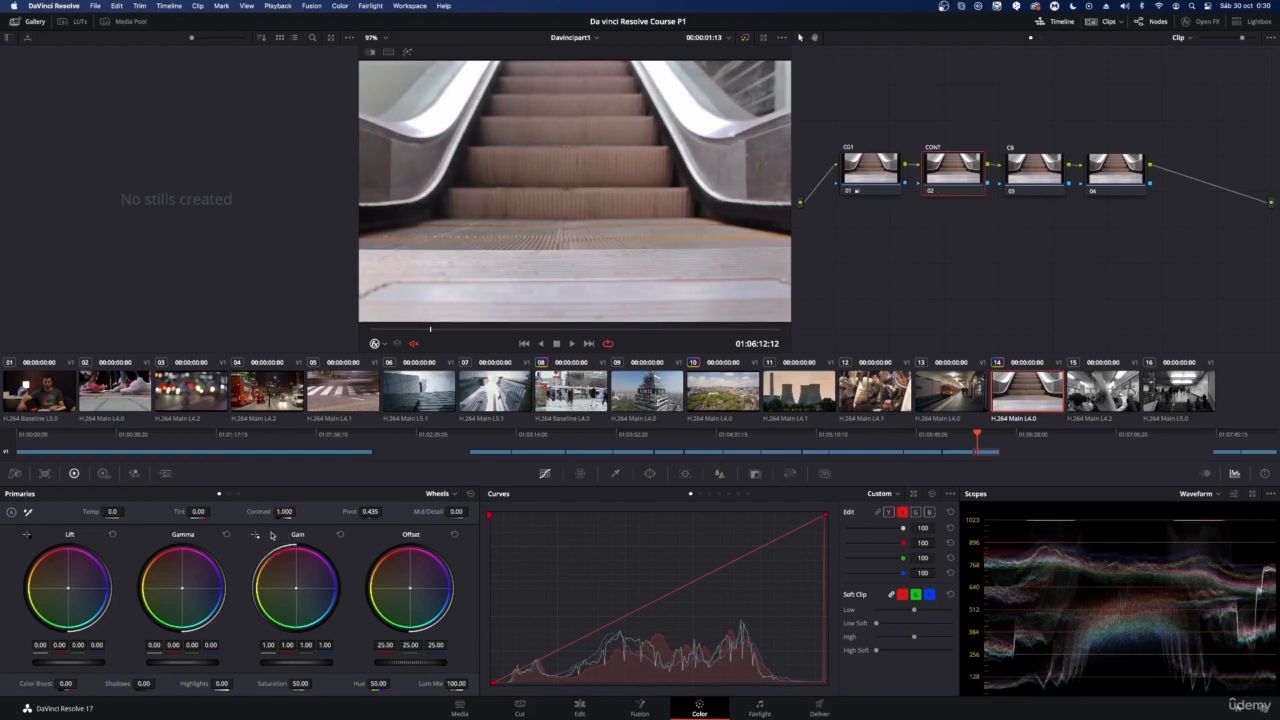
left_click(284, 511)
left_click_drag(284, 511, 299, 511)
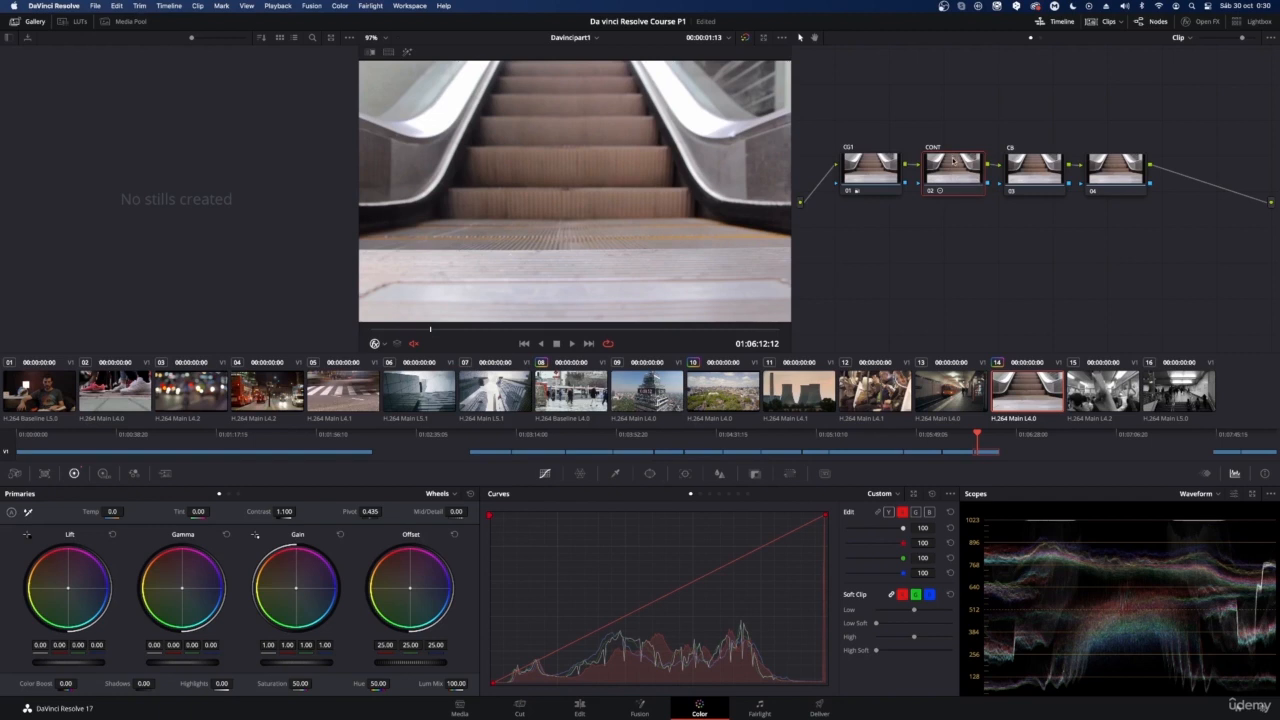
- Lower the highlights of node CG1 to -66.00
left_click(870, 176)
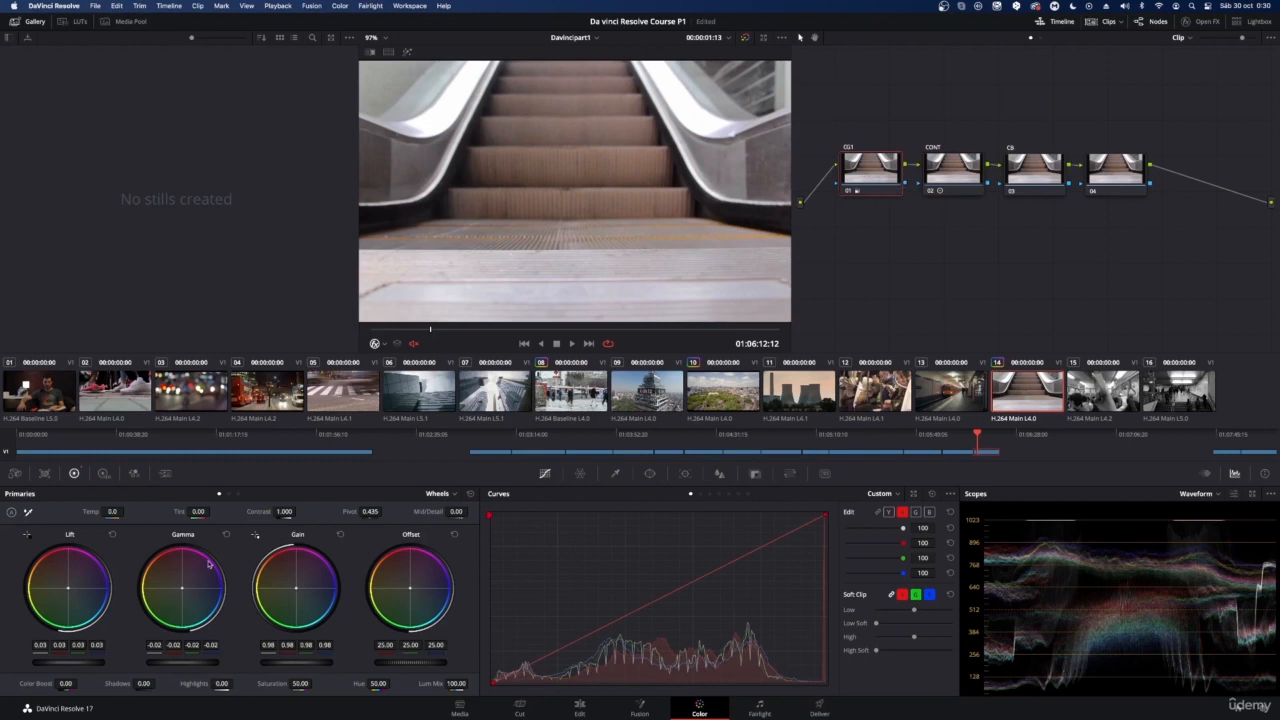
left_click_drag(222, 684, 146, 684)
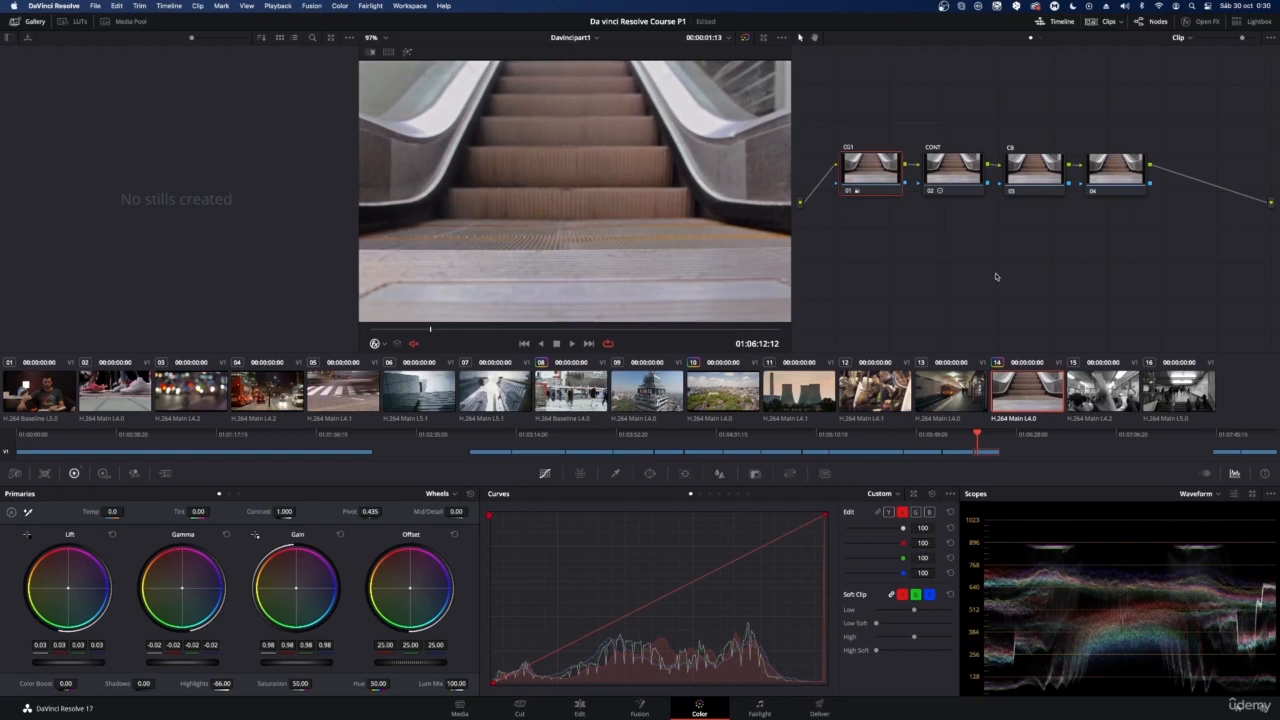
- Select node CB, switch the scope to Parade, and play the escalator clip to another frame
left_click(1036, 170)
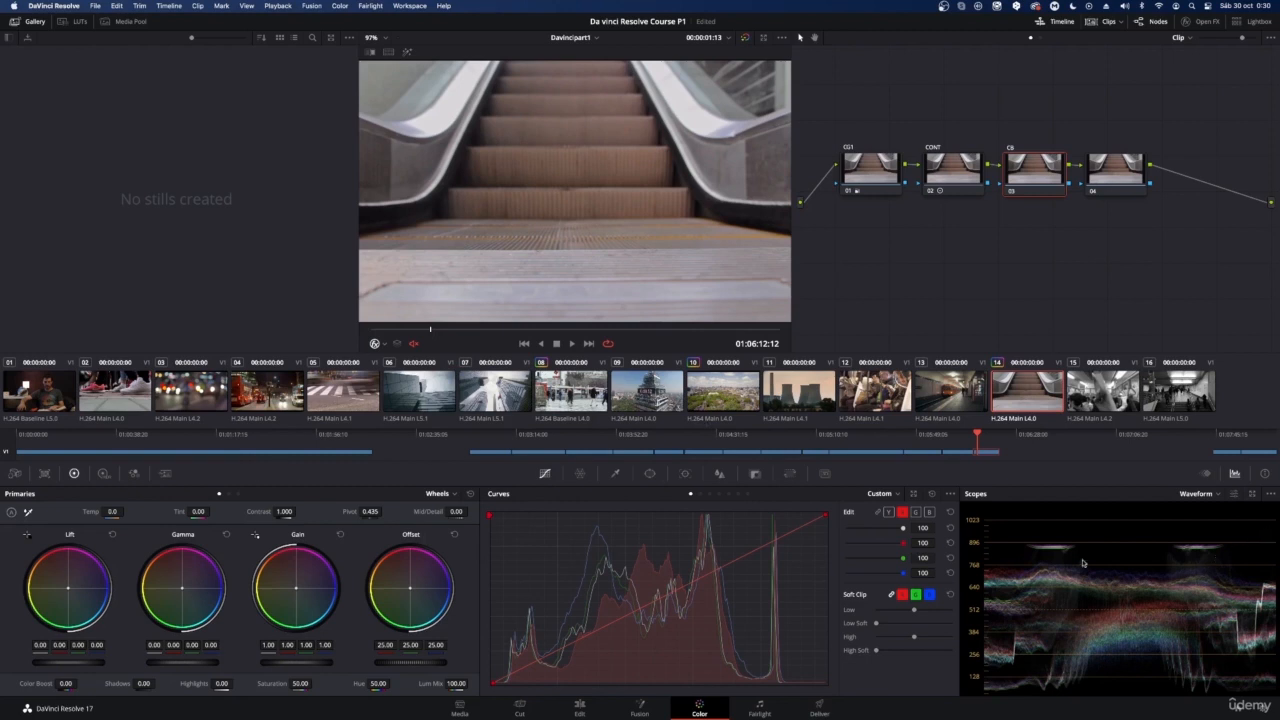
left_click(1197, 496)
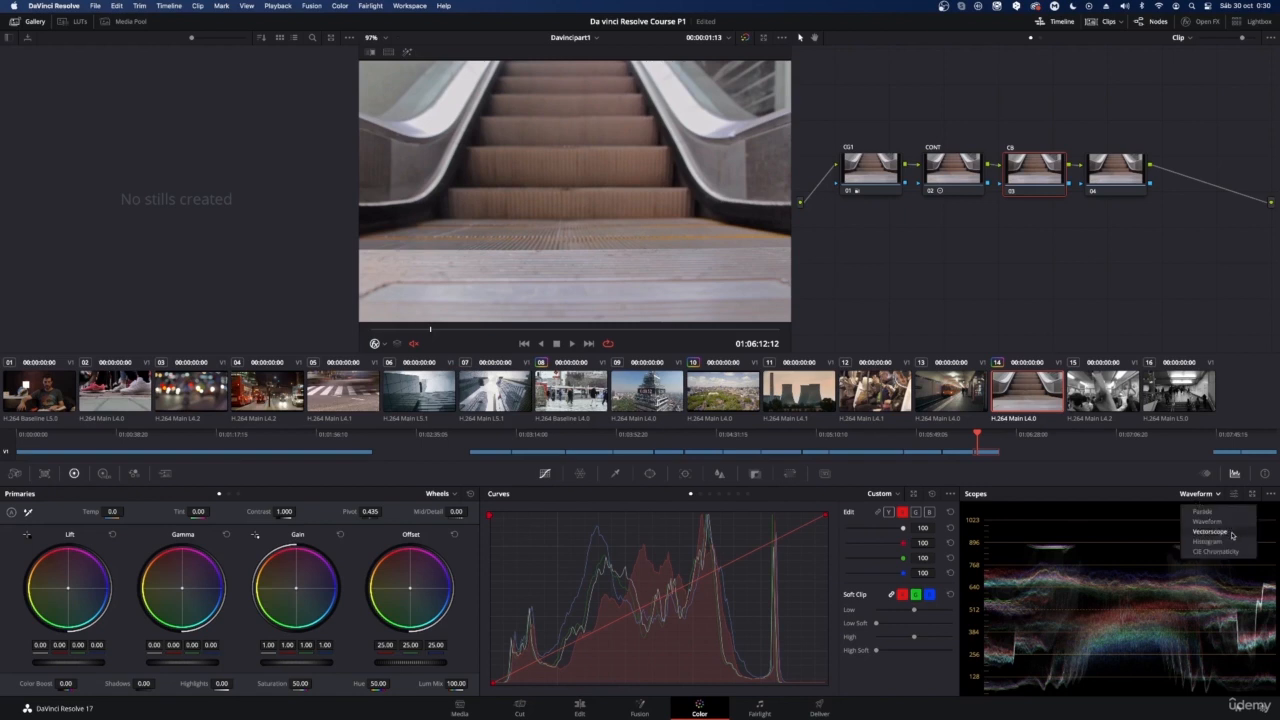
left_click(1230, 512)
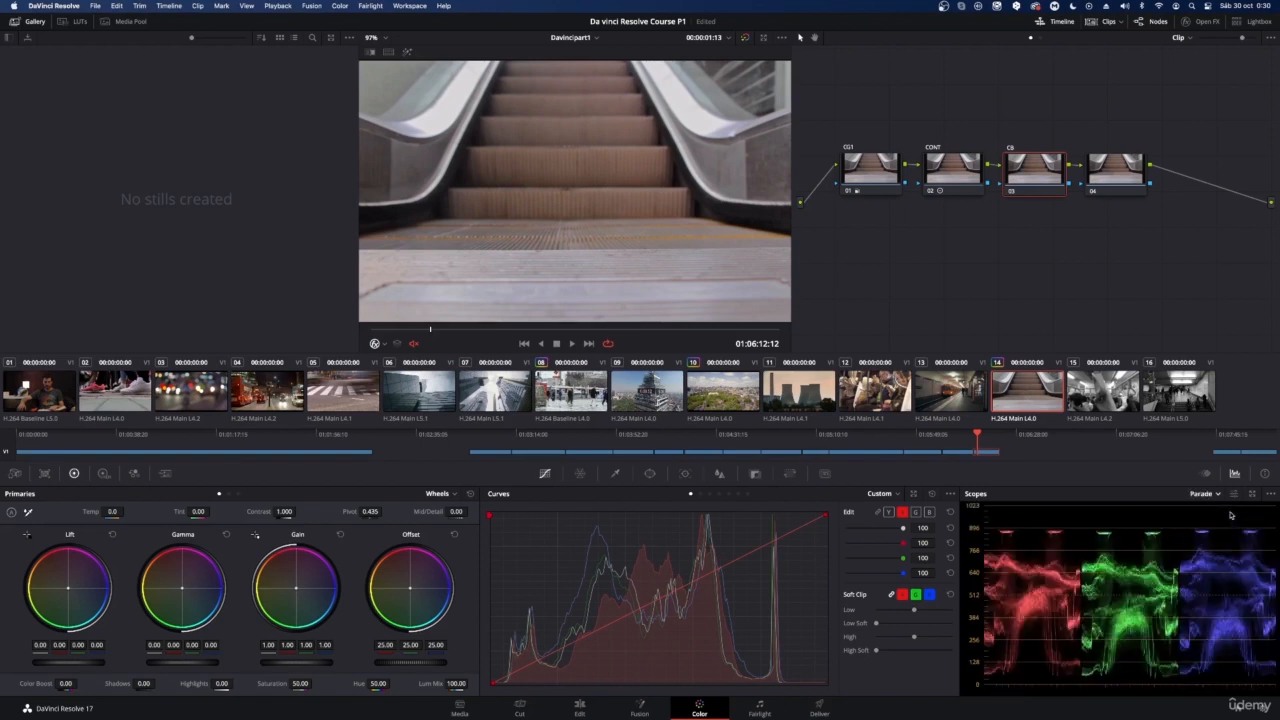
key("space")
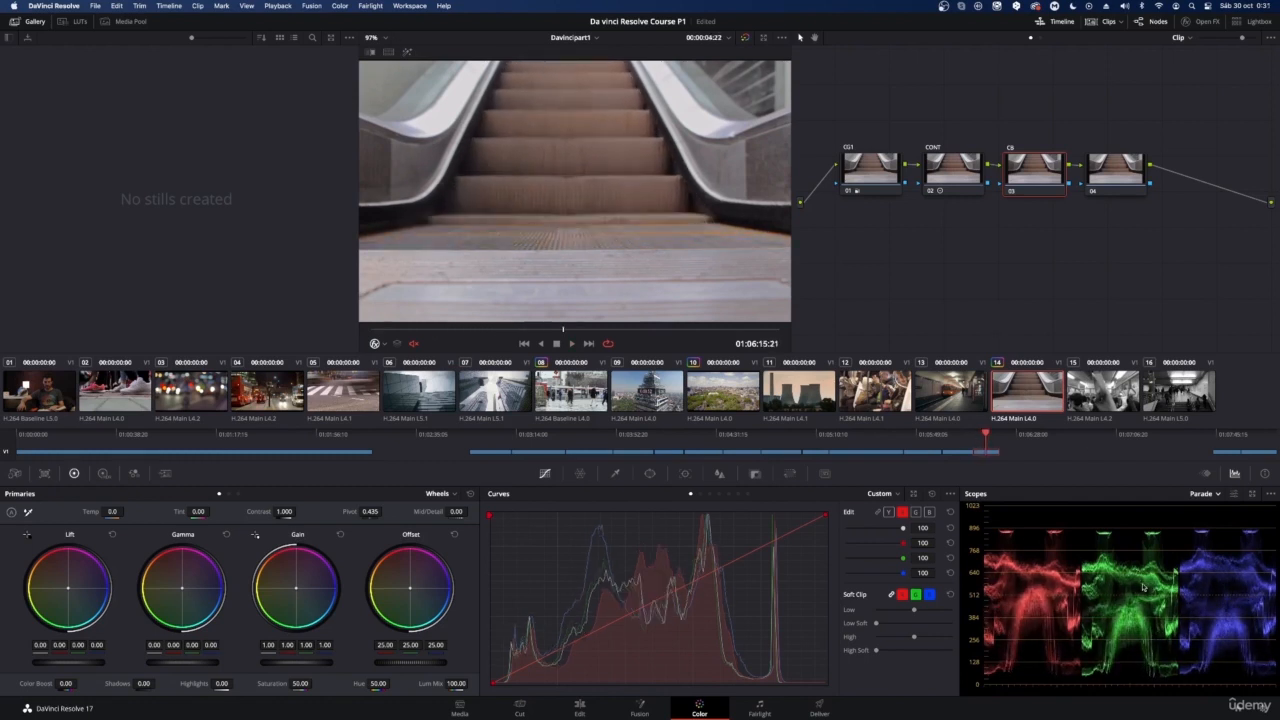
- Examine the color of the escalator steps up close and widen the viewer beside the node graph
scroll(496, 227, "up", 2)
scroll(518, 160, "up", 2)
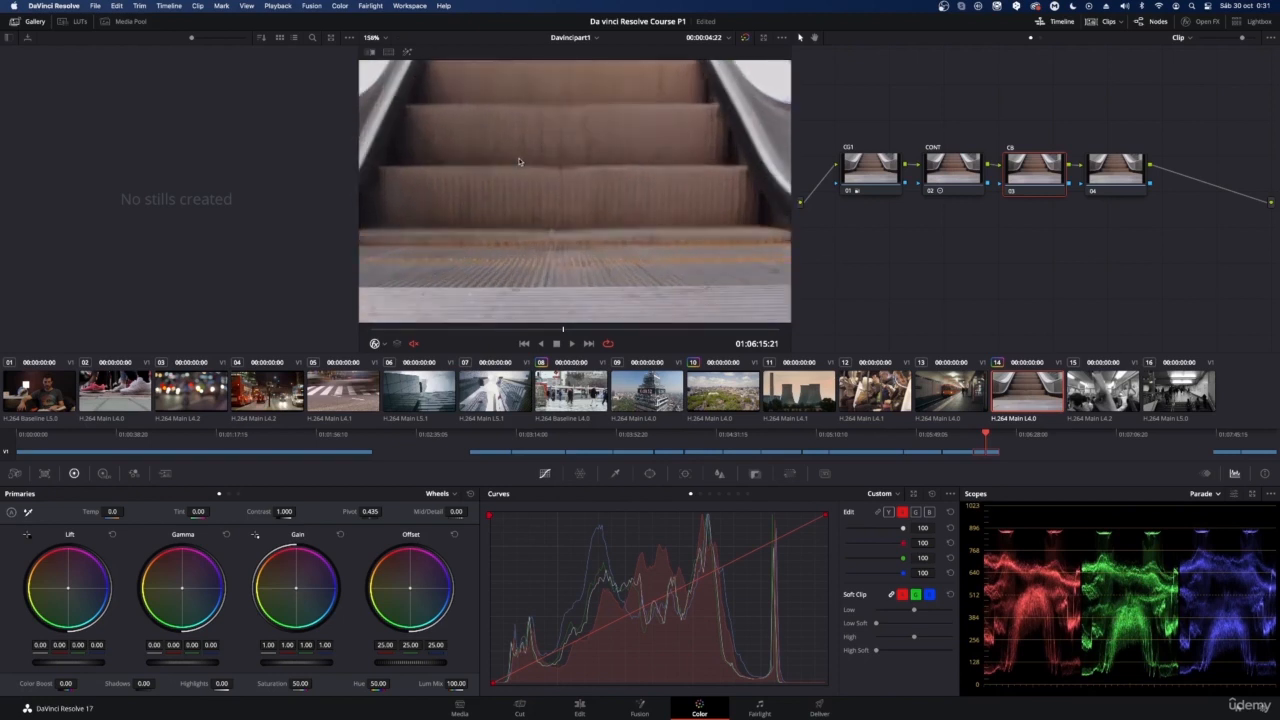
scroll(634, 84, "up", 2)
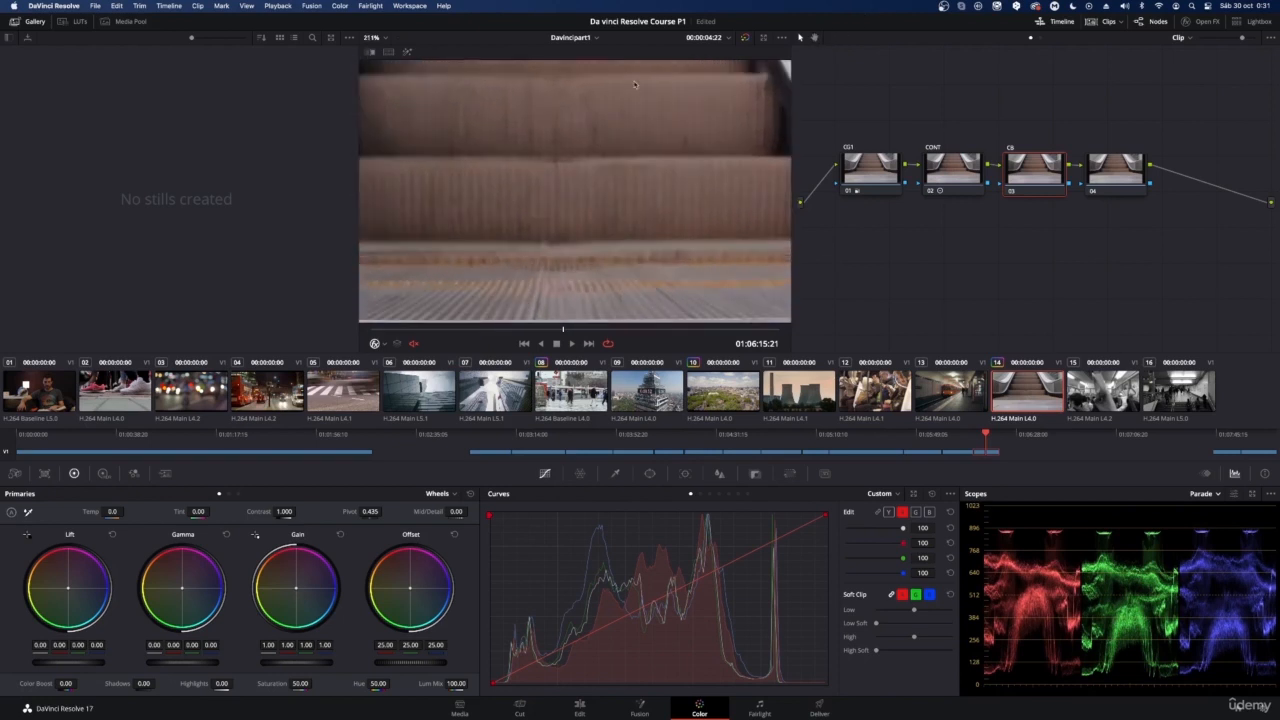
left_click(815, 38)
scroll(619, 230, "down", 6)
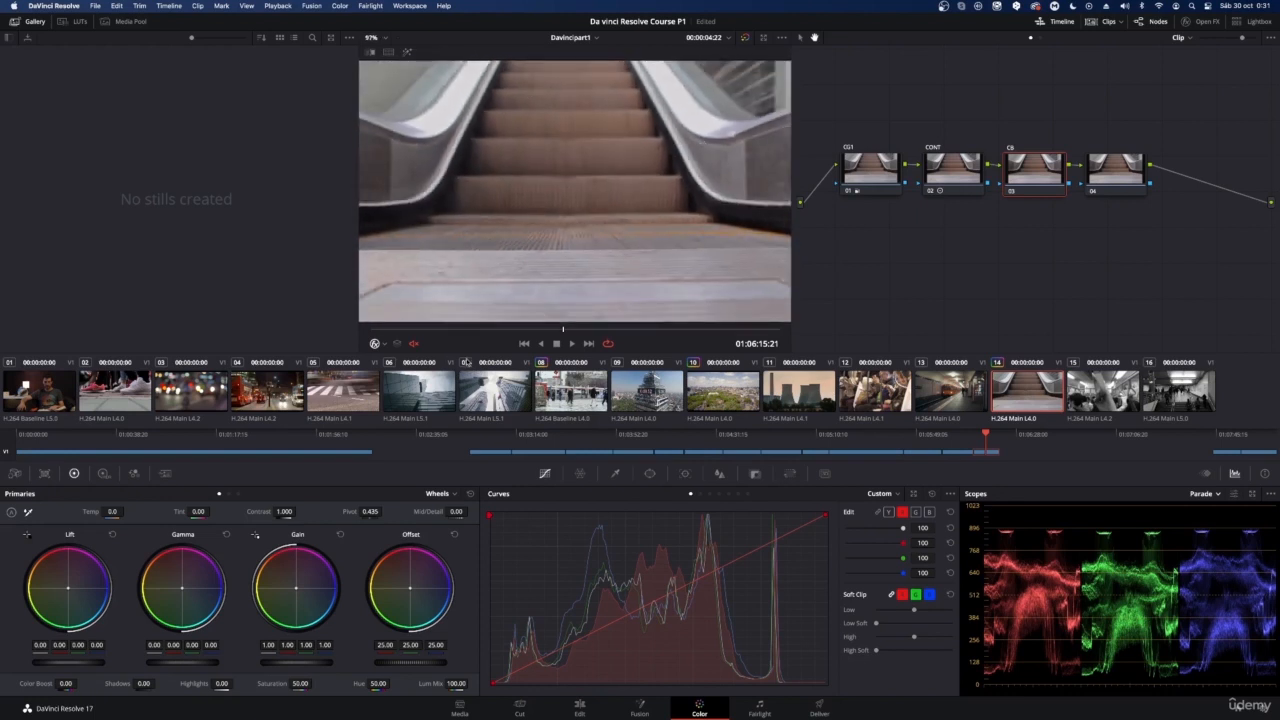
left_click_drag(805, 349, 1077, 349)
scroll(788, 226, "down", 2)
scroll(788, 226, "up", 3)
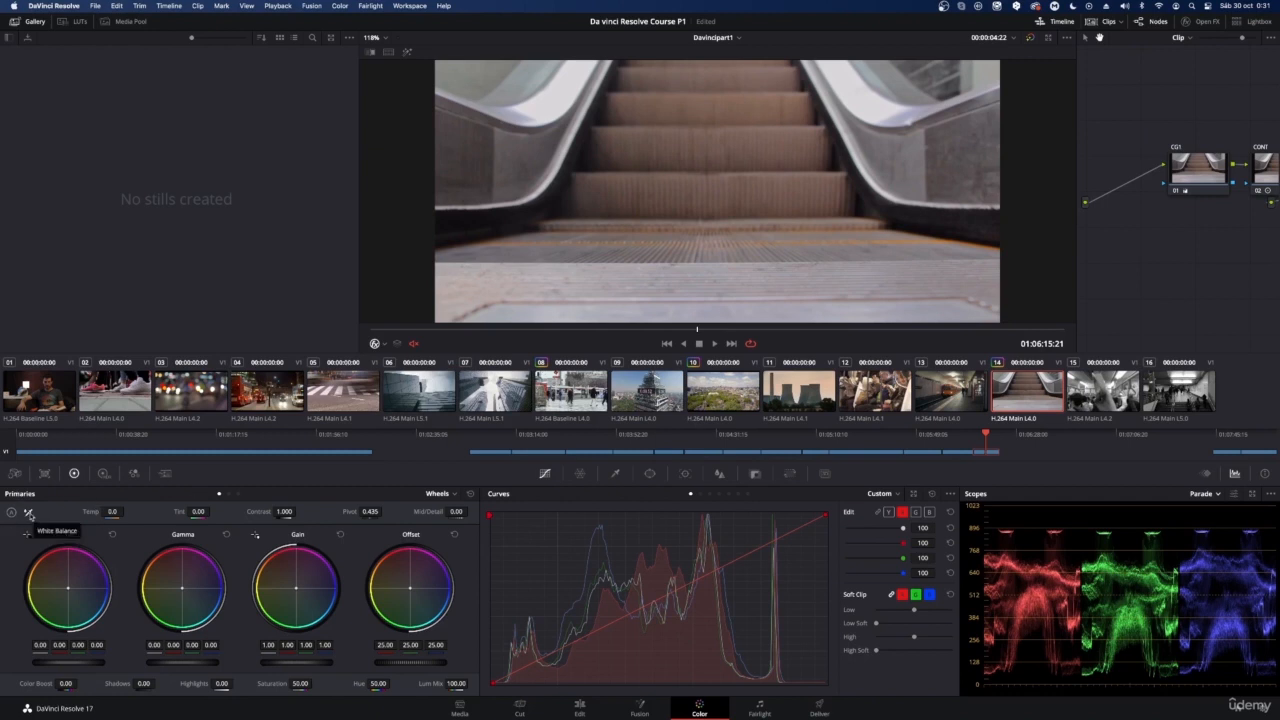
- White balance node CB by sampling the bright metal side panels of the escalator, reaching Temp 4.5 and Tint -7.72
left_click(29, 513)
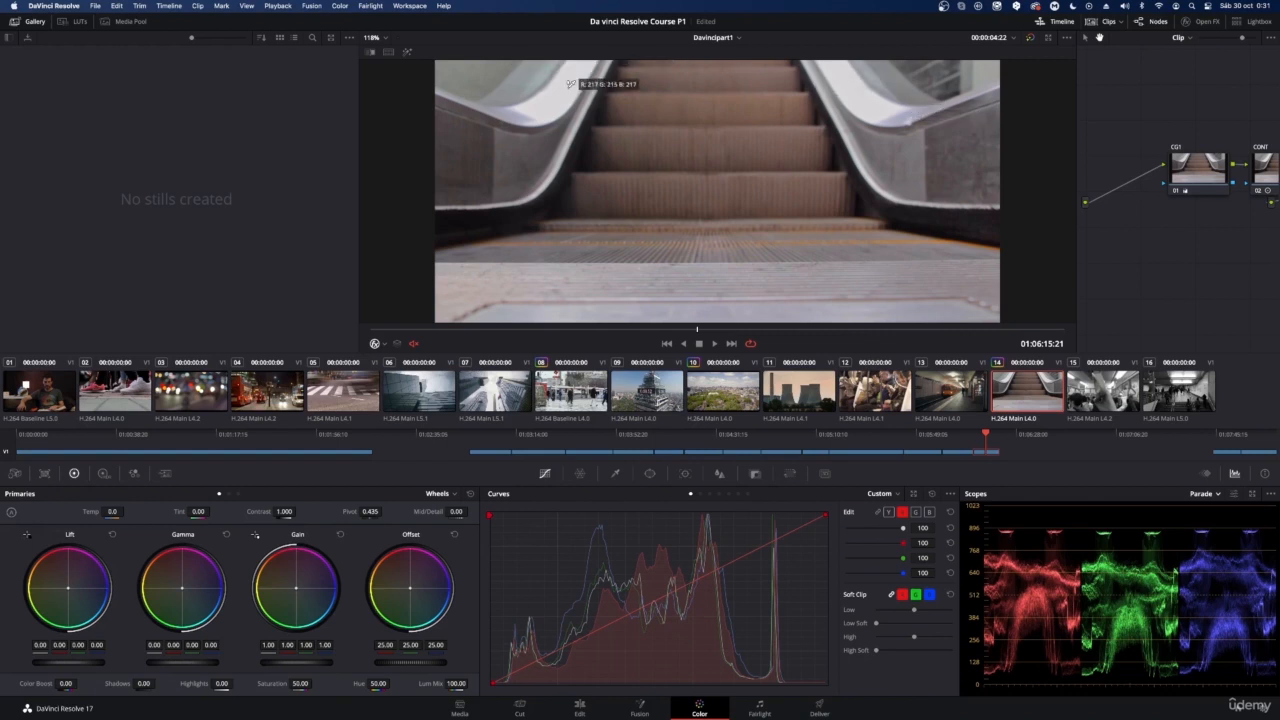
scroll(760, 250, "down", 3)
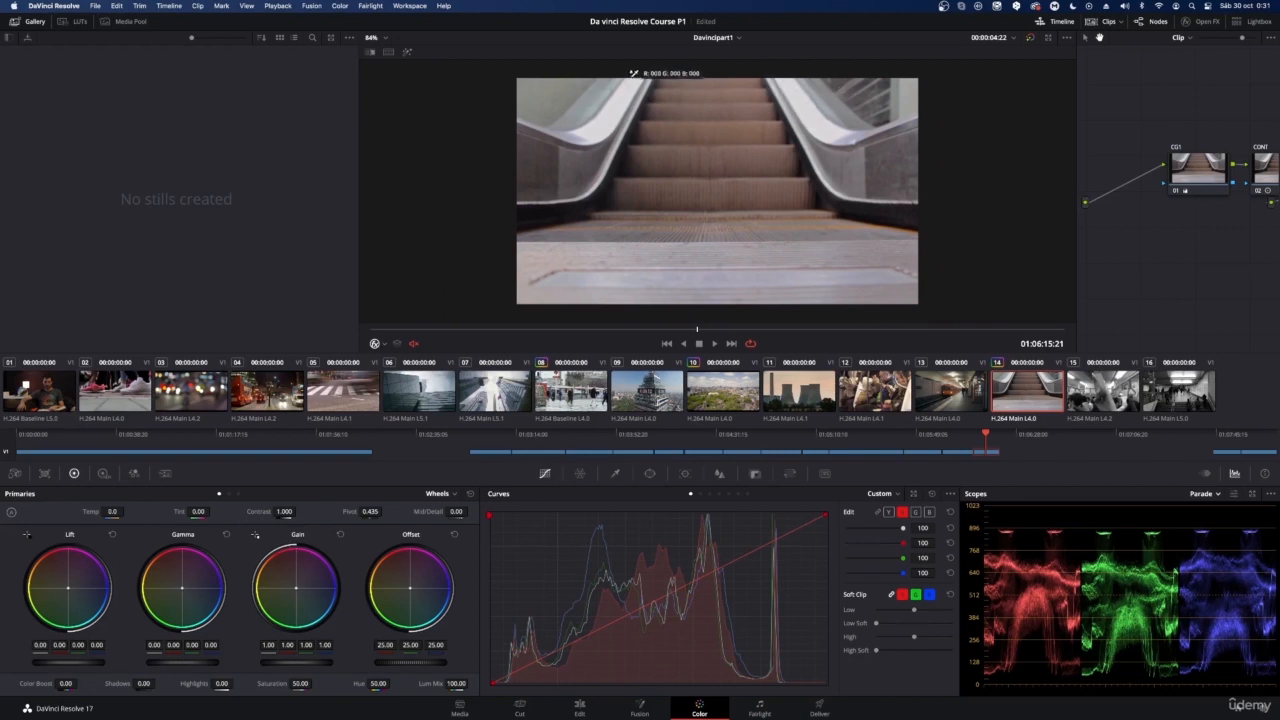
left_click(625, 95)
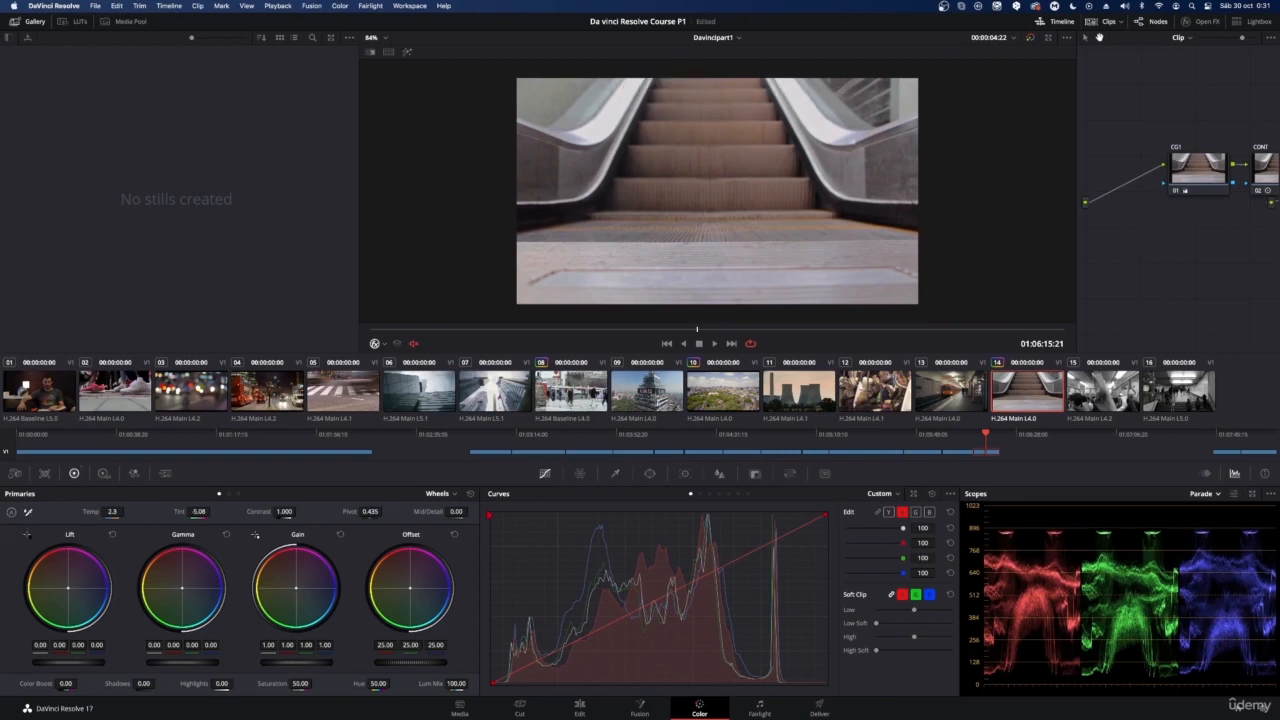
left_click(799, 112)
- Open clip 01 and white balance it by sampling the open page on the man's lap, reaching Temp -797.1 and Tint -10.53
left_click(268, 394)
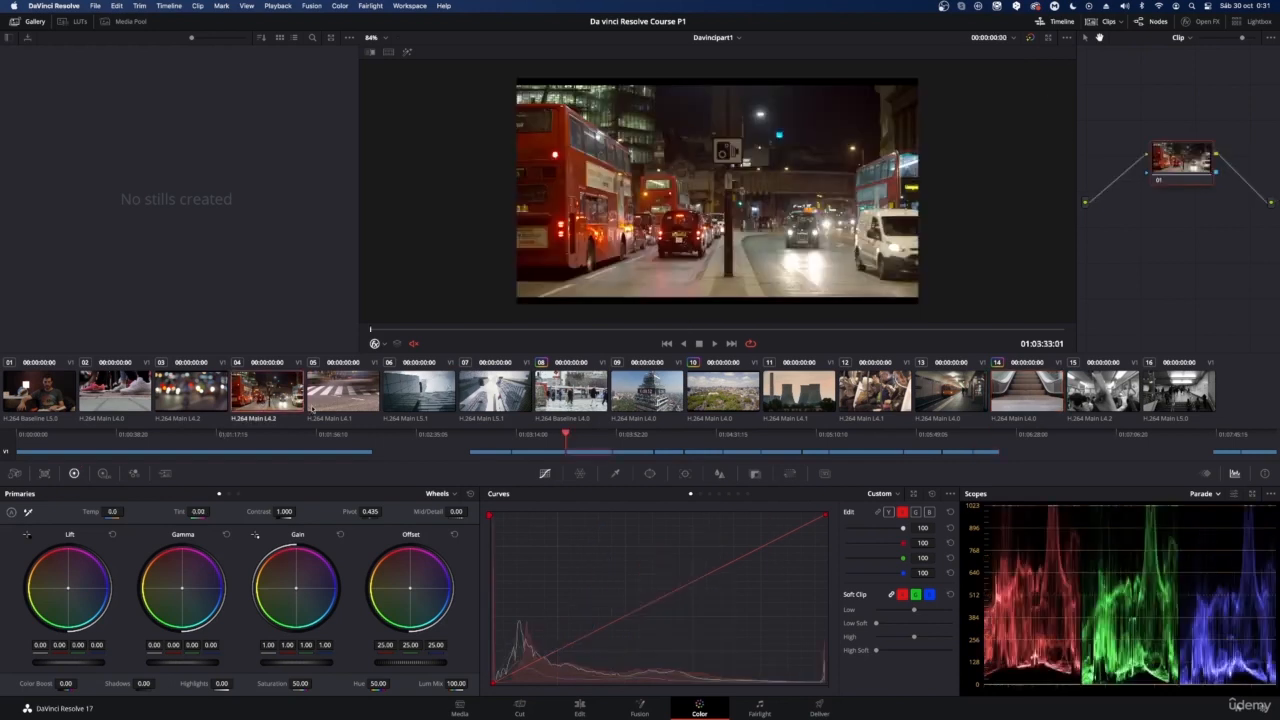
left_click(36, 394)
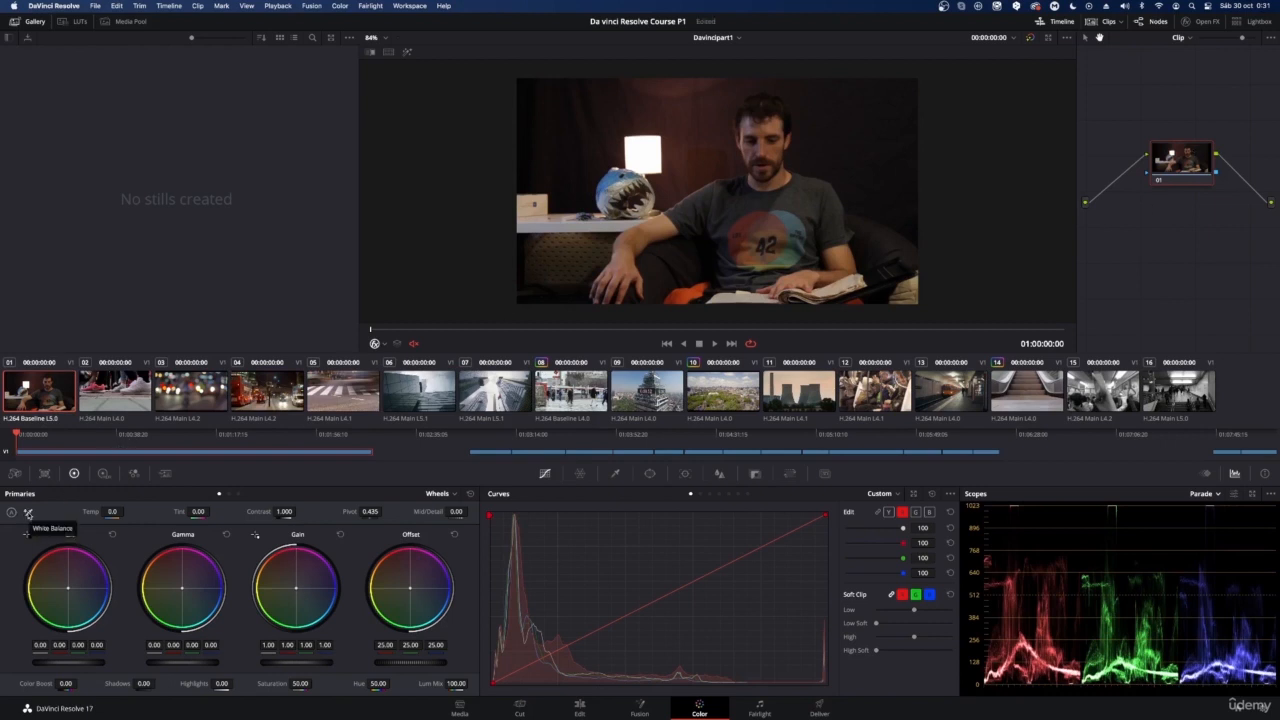
scroll(717, 128, "up", 3)
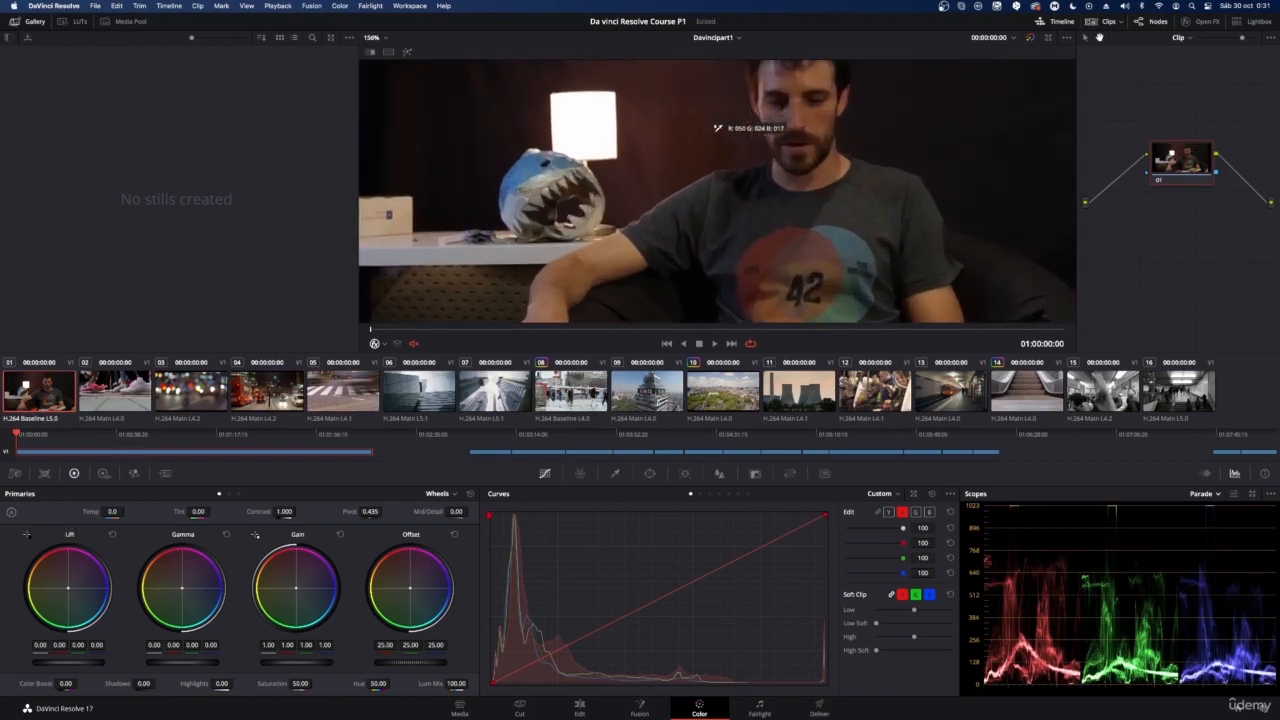
scroll(886, 240, "down", 3)
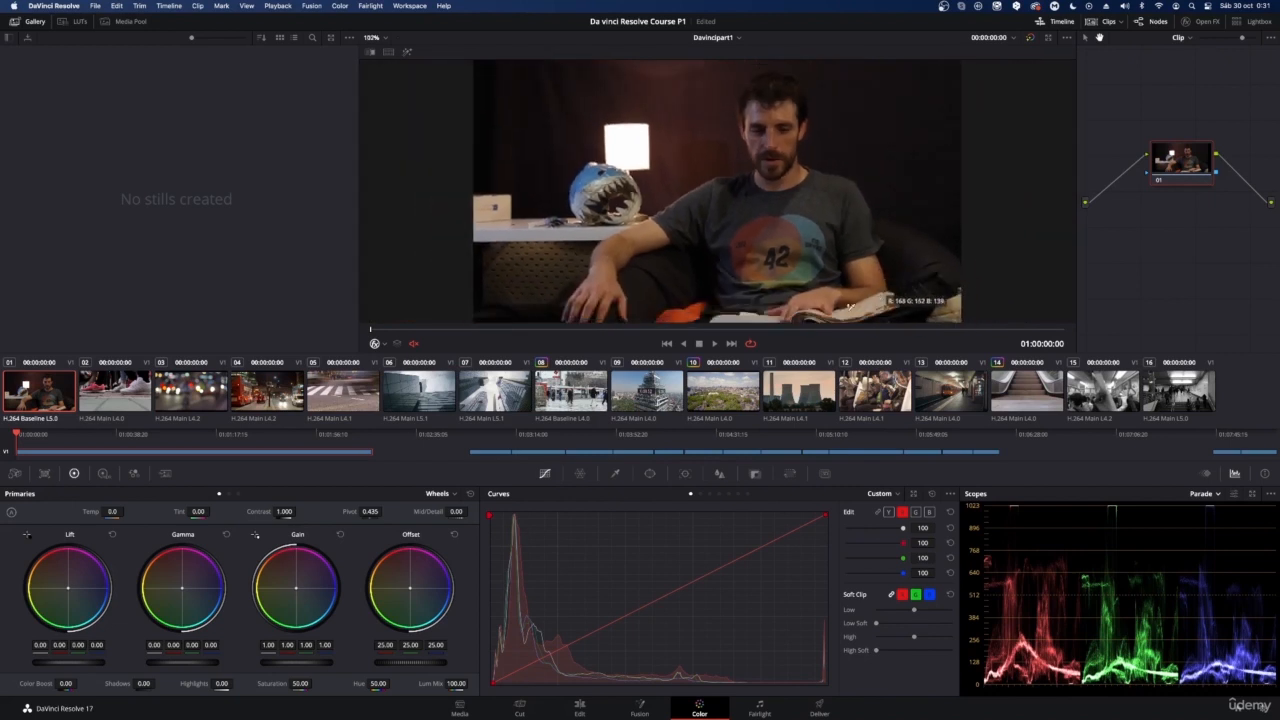
scroll(848, 304, "up", 1)
scroll(790, 298, "down", 4)
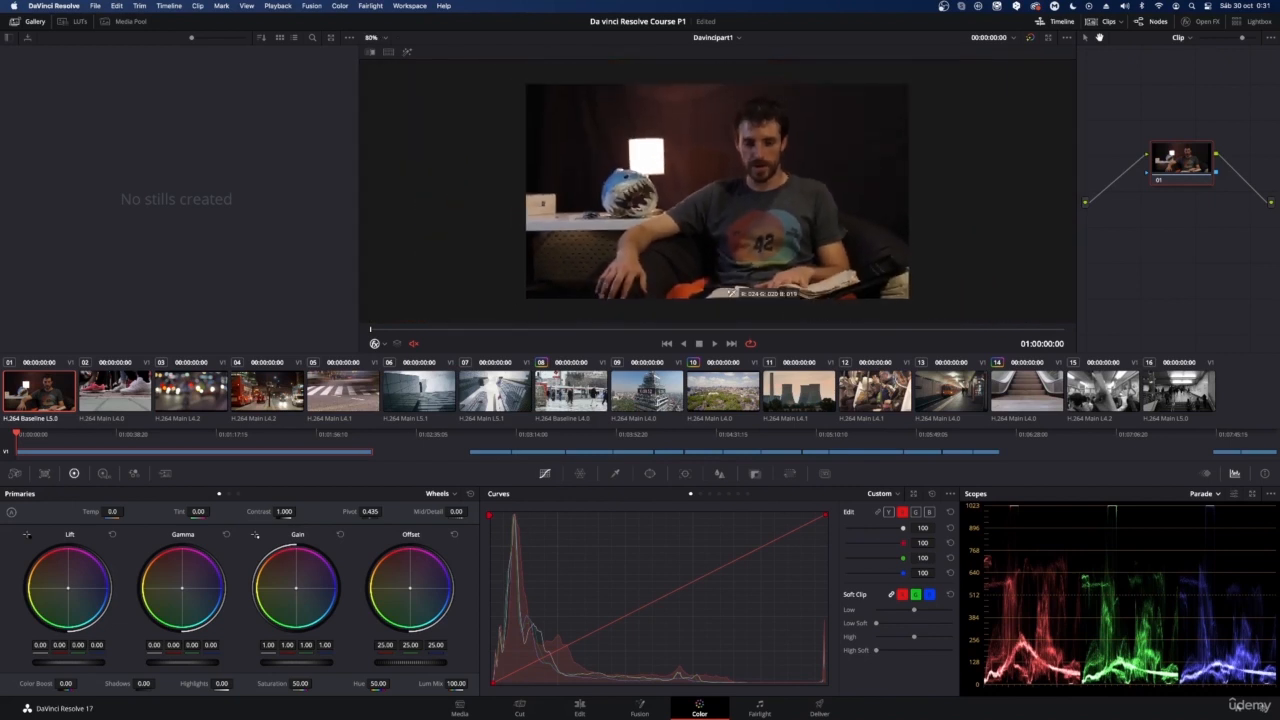
left_click(733, 294)
scroll(776, 209, "up", 1)
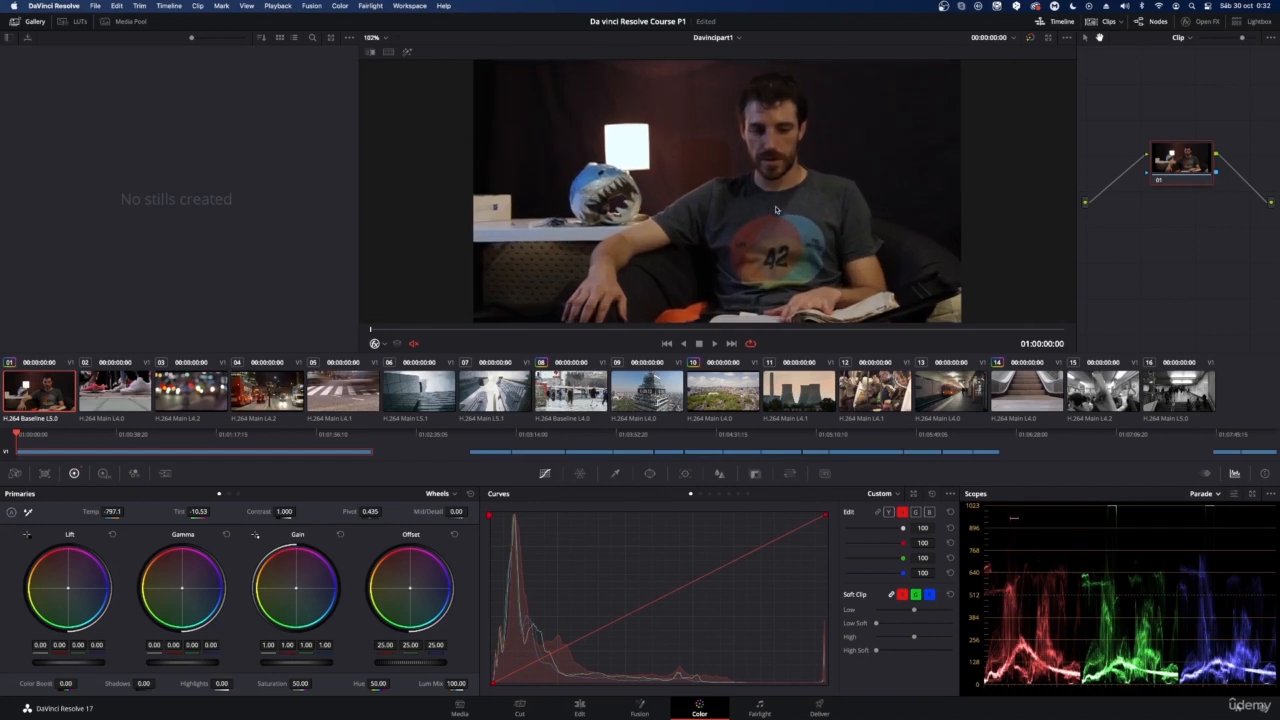
scroll(776, 209, "up", 1)
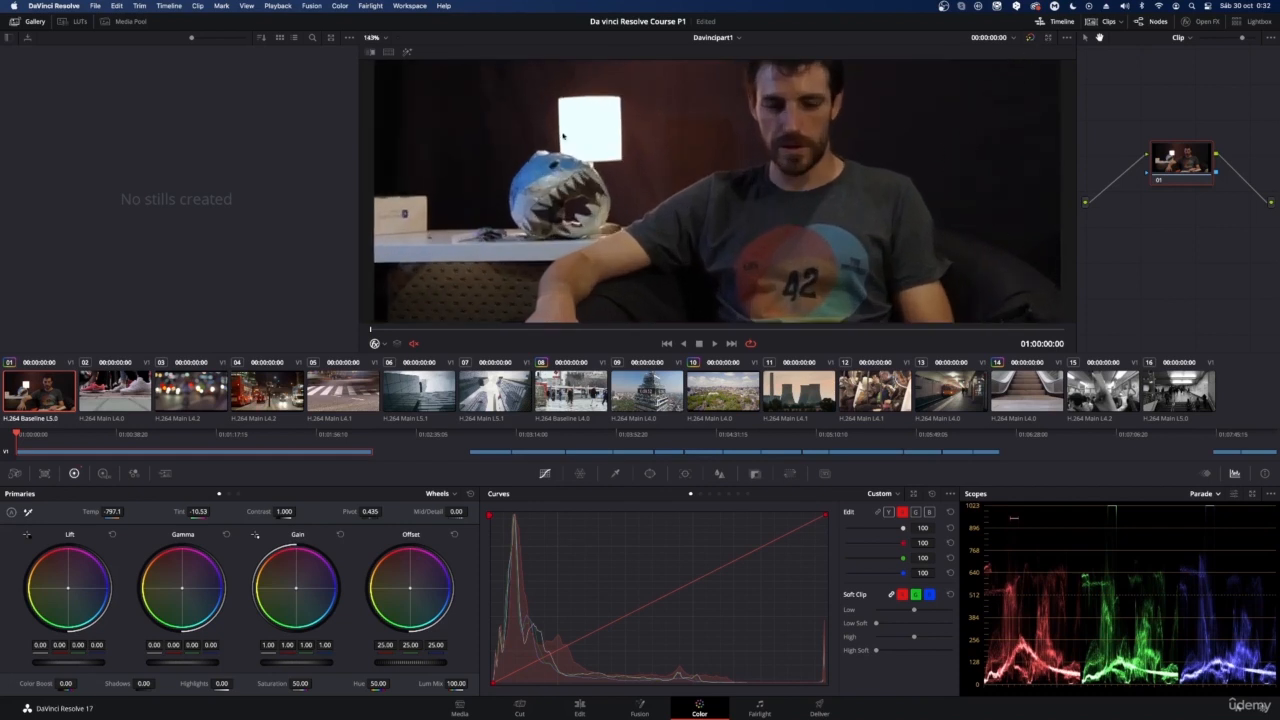
scroll(847, 255, "down", 2)
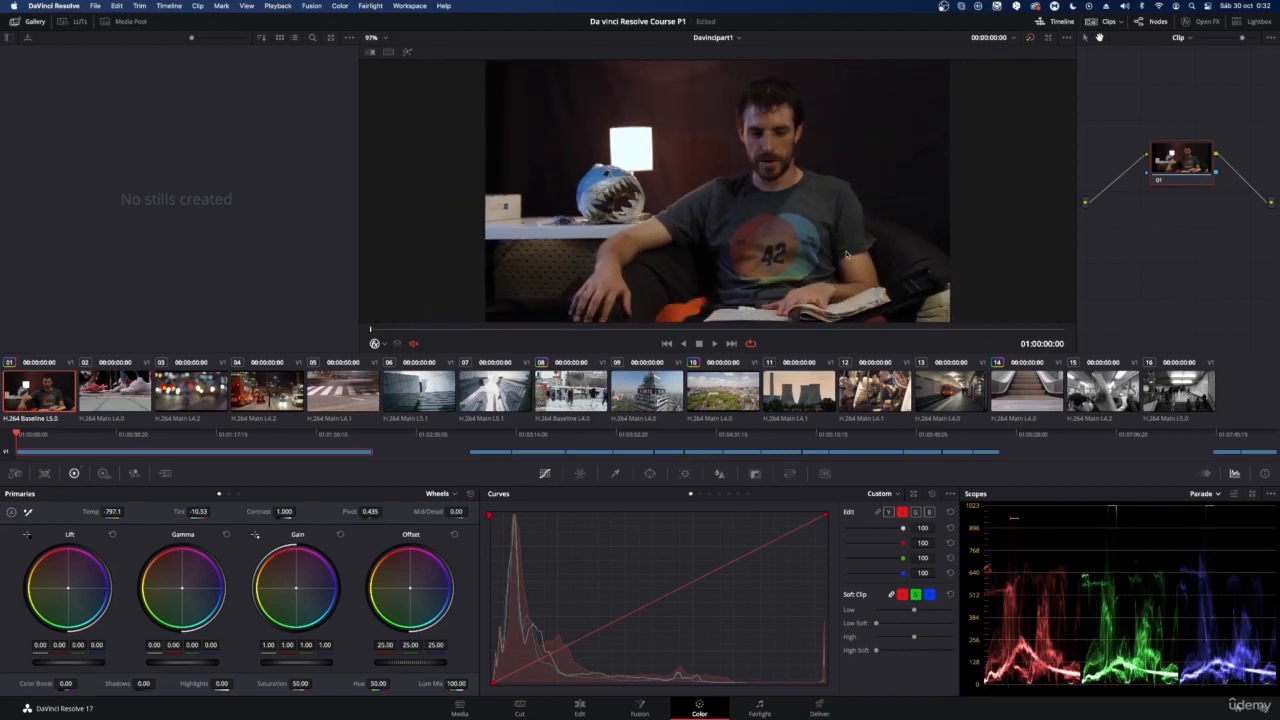
scroll(847, 255, "down", 1)
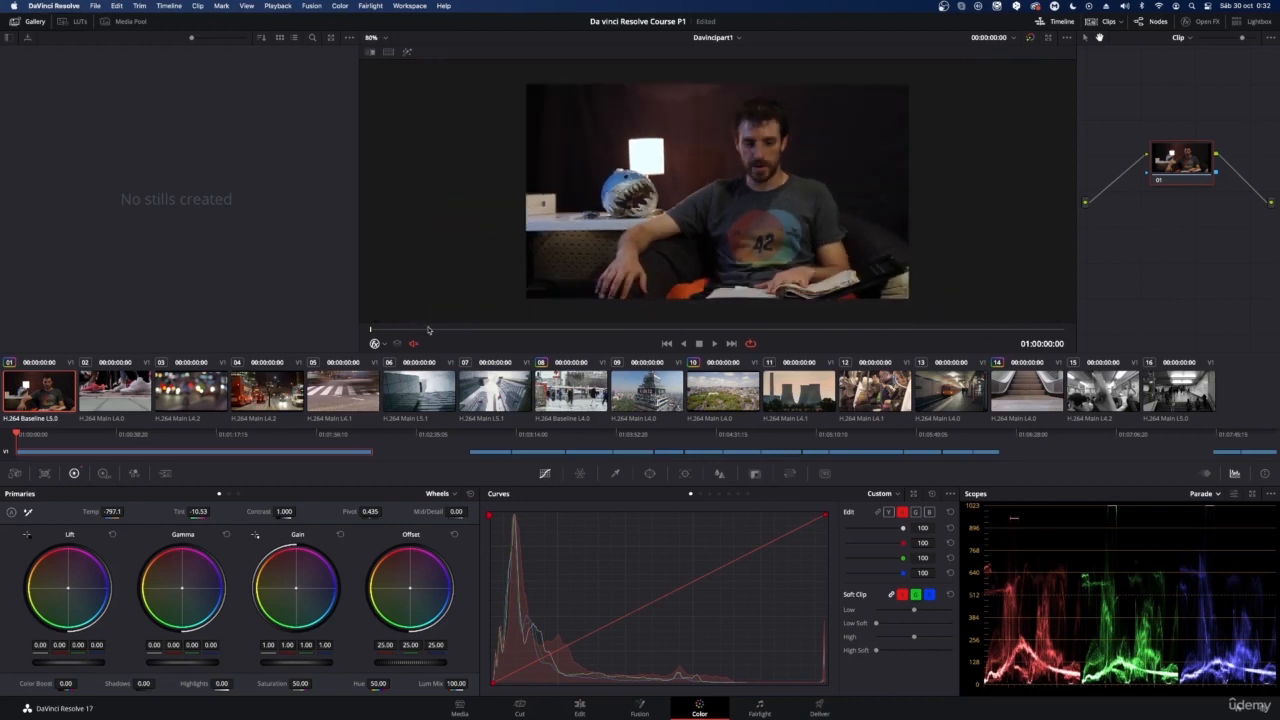
- Resample clip 01's white balance from the lamp and again from the page, reaching Temp -612.7 and Tint -8.45
left_click(28, 511)
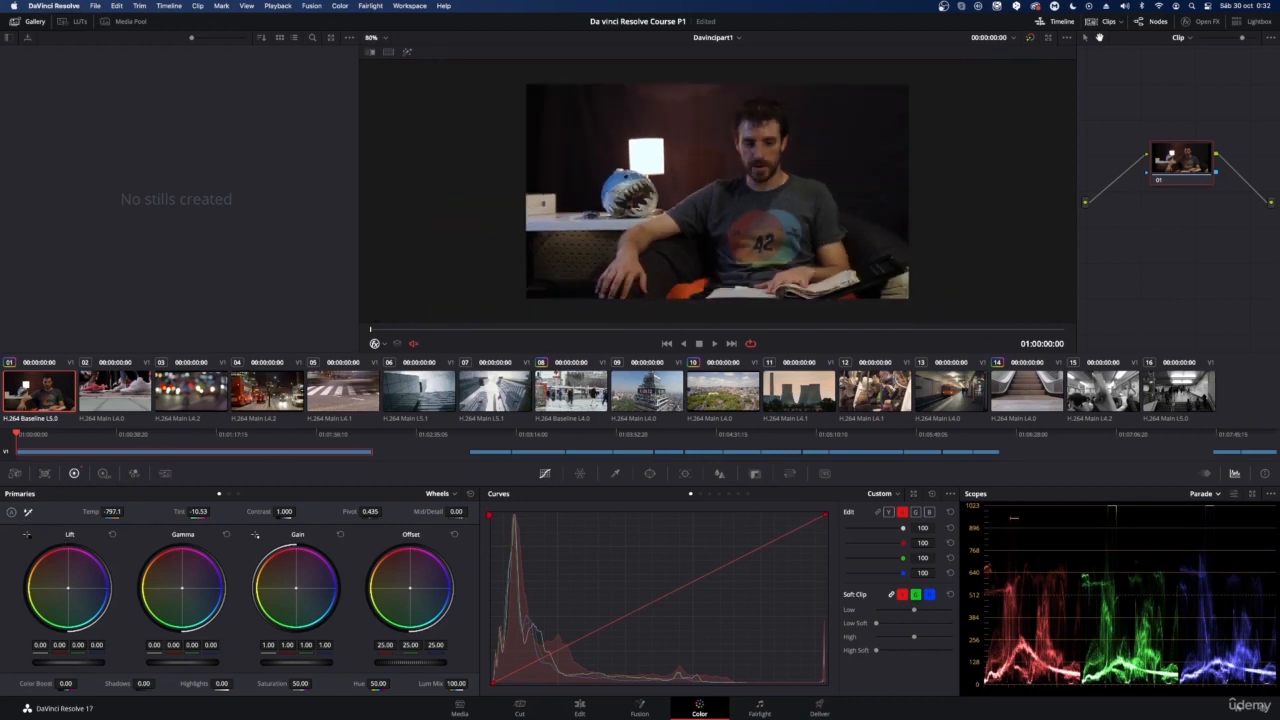
left_click(645, 155)
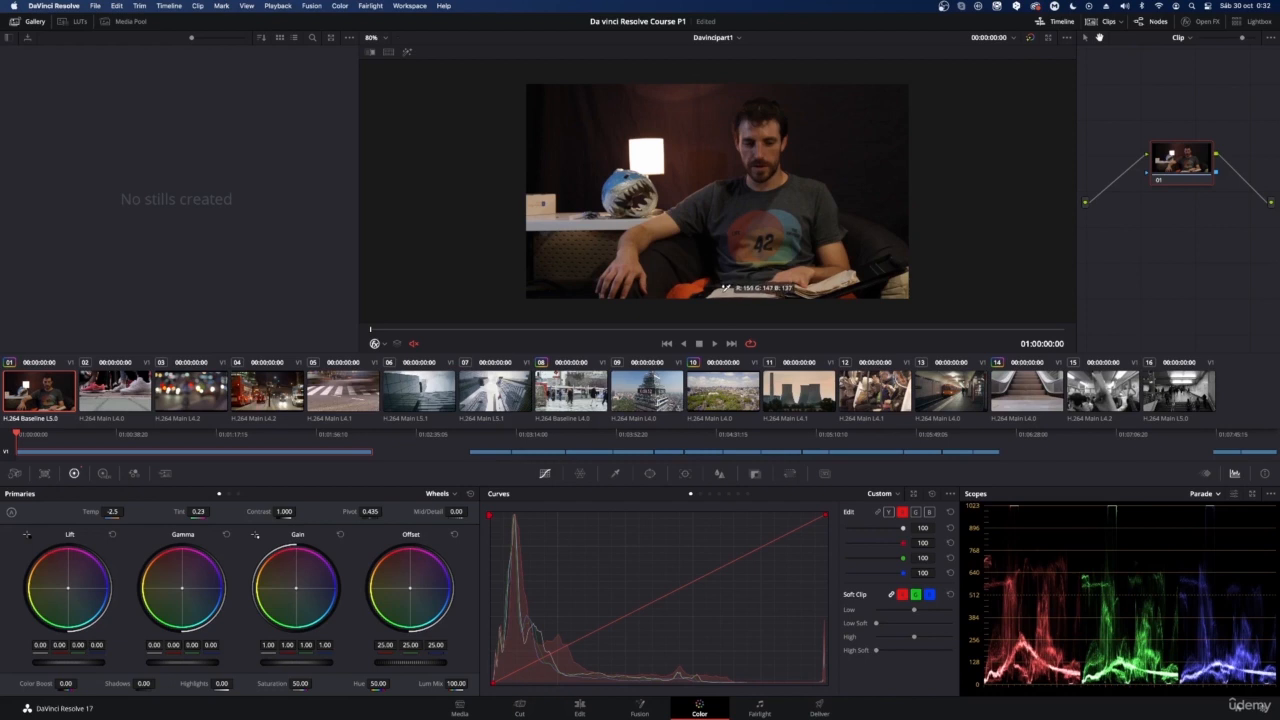
left_click(724, 293)
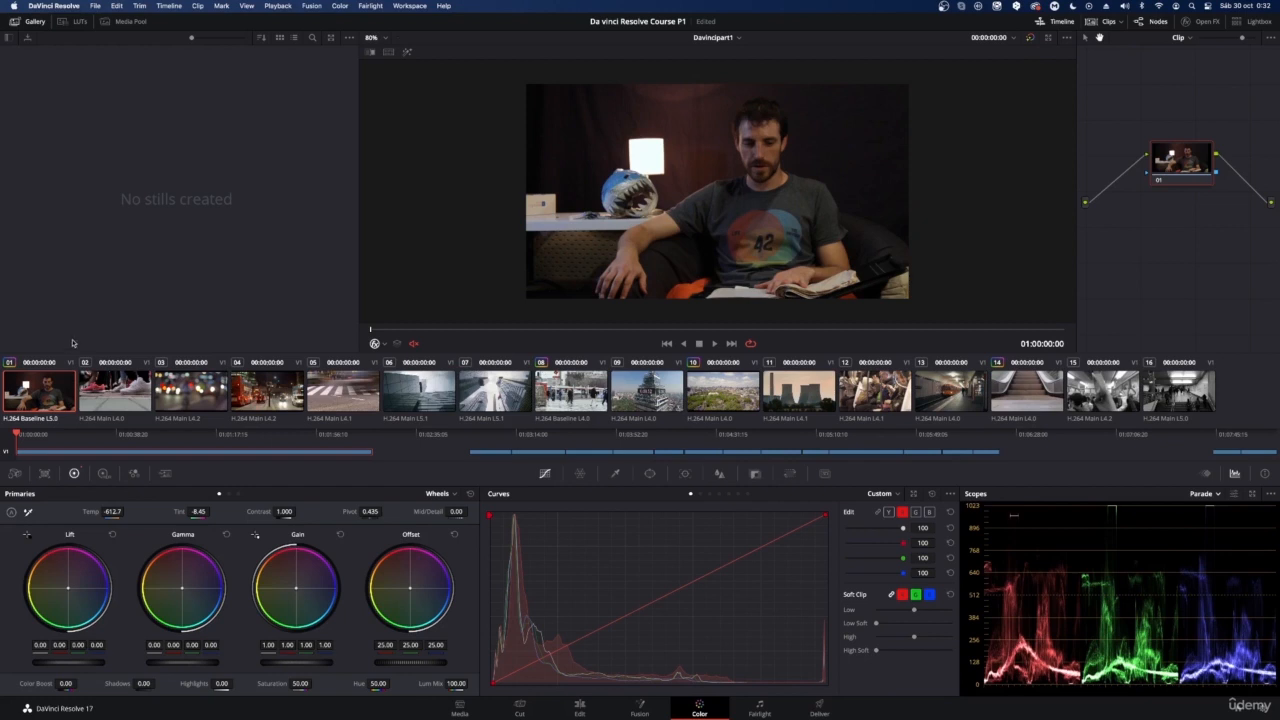
- Return to the escalator clip, restore space for its full node chain, and set node CB's saturation to 65.80
left_click(973, 436)
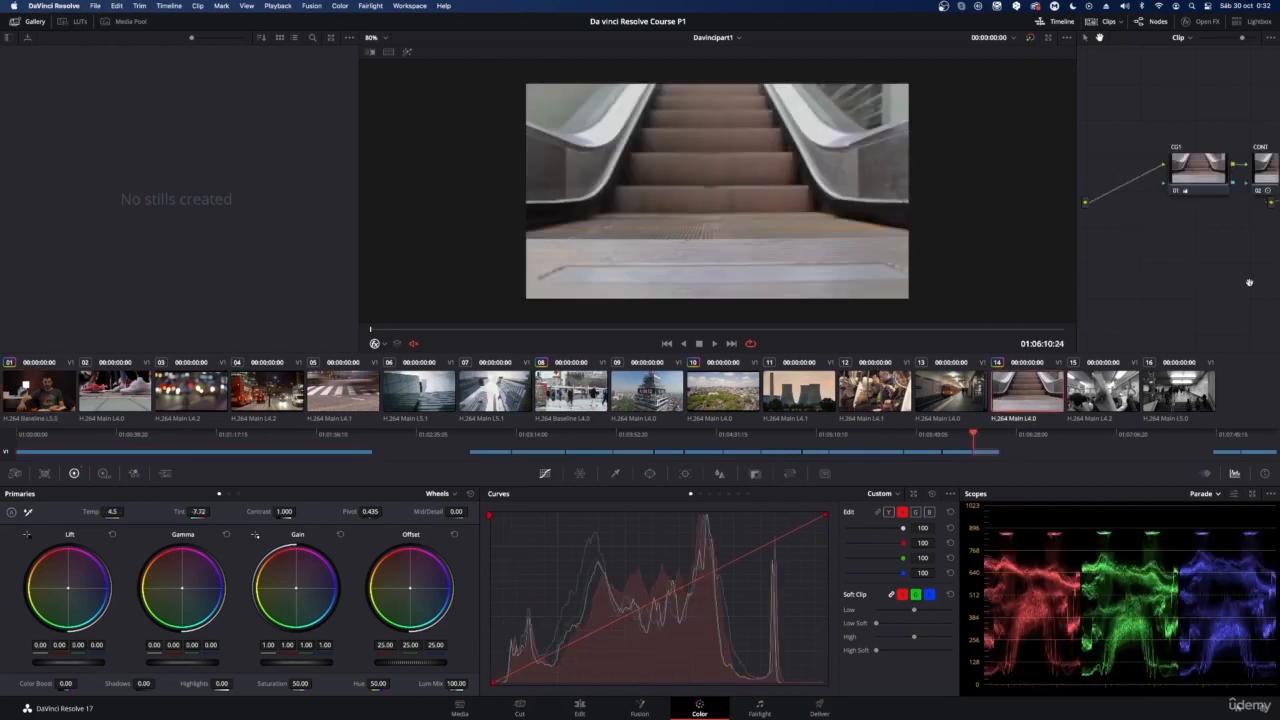
left_click_drag(1077, 205, 811, 237)
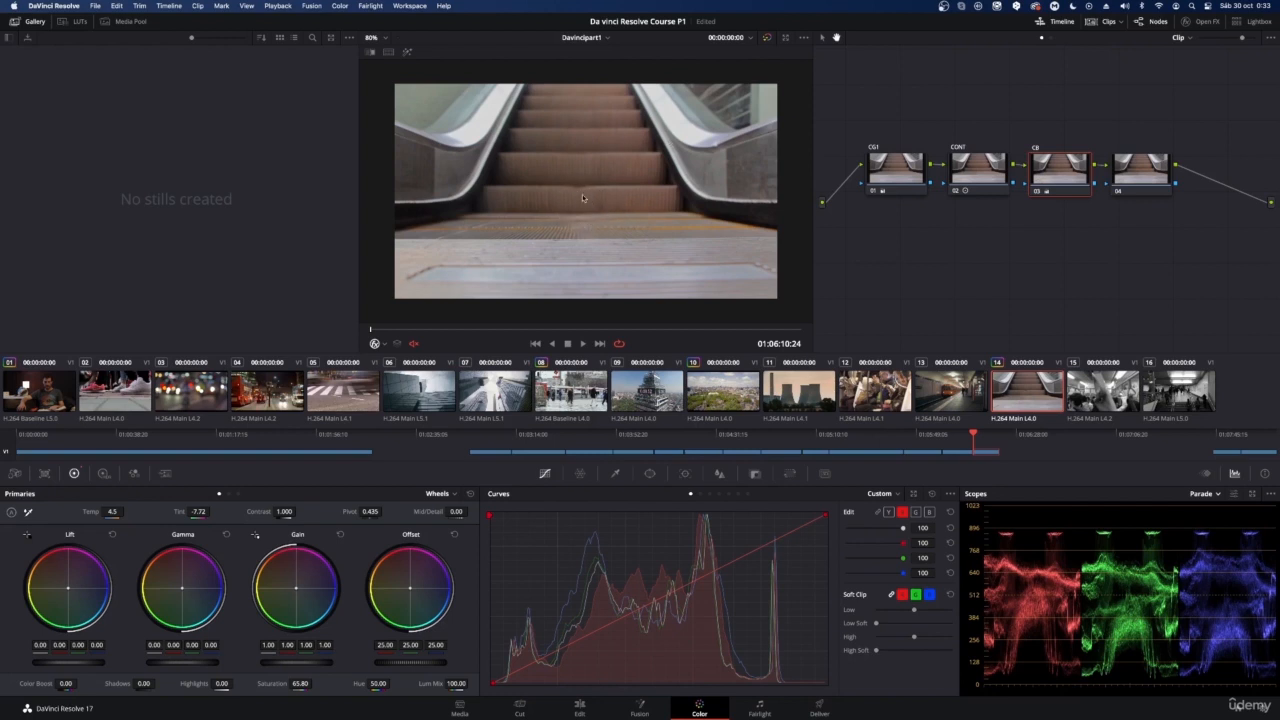
key("space")
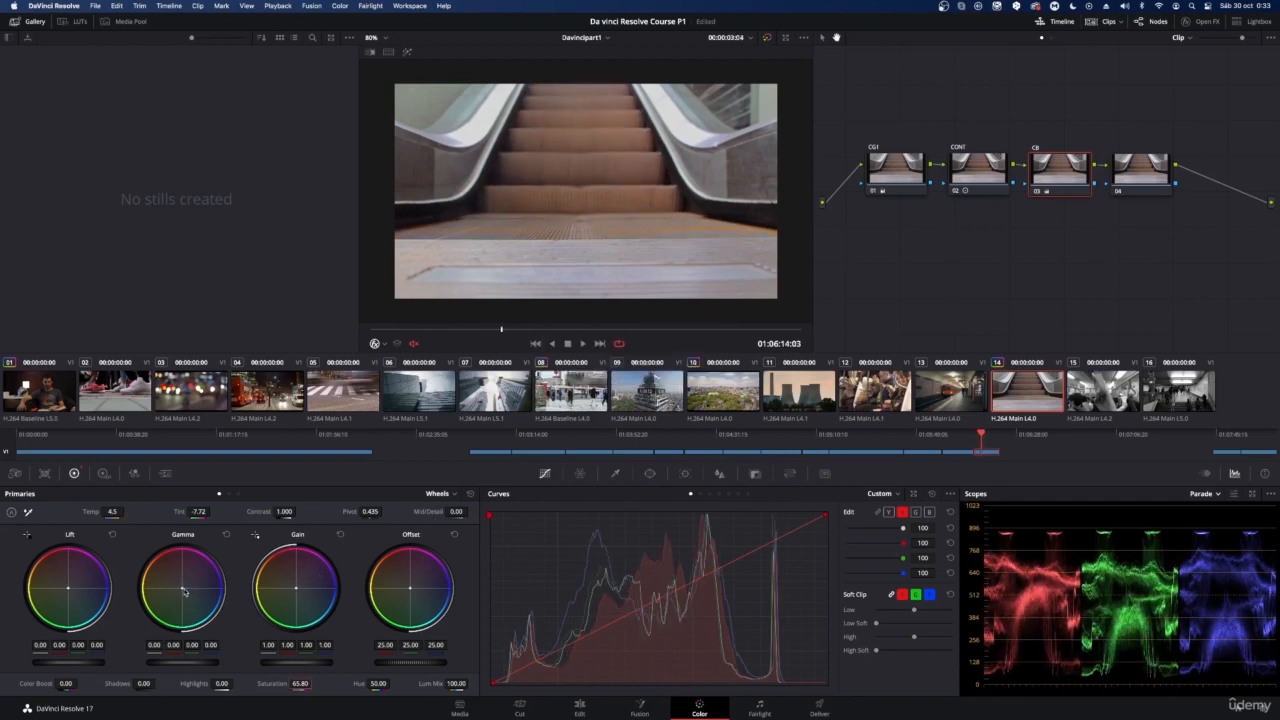
- Shift node CB's Gamma slightly toward blue, with red -0.01 and blue 0.03, and set its saturation to 60.40
left_click_drag(182, 591, 184, 589)
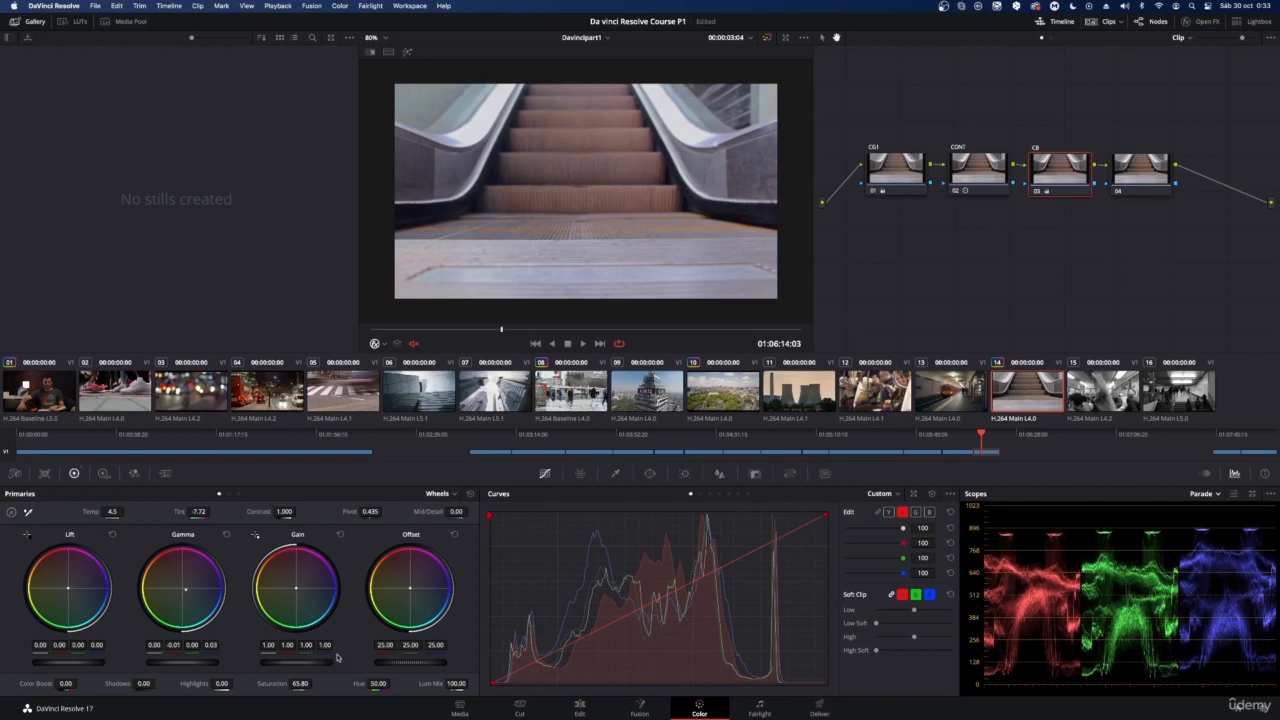
left_click_drag(298, 683, 302, 684)
key("space")
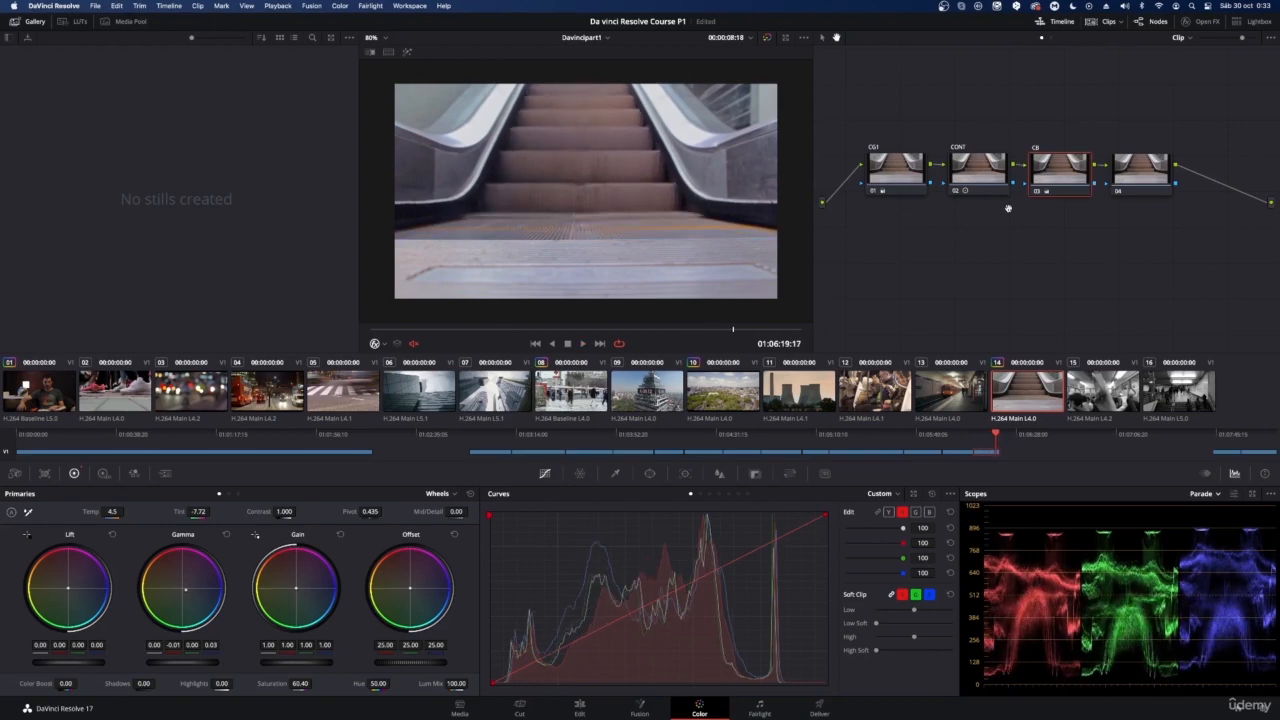
- View the escalator clip full screen and toggle its grade off and on to compare the original and corrected images
key("super+f")
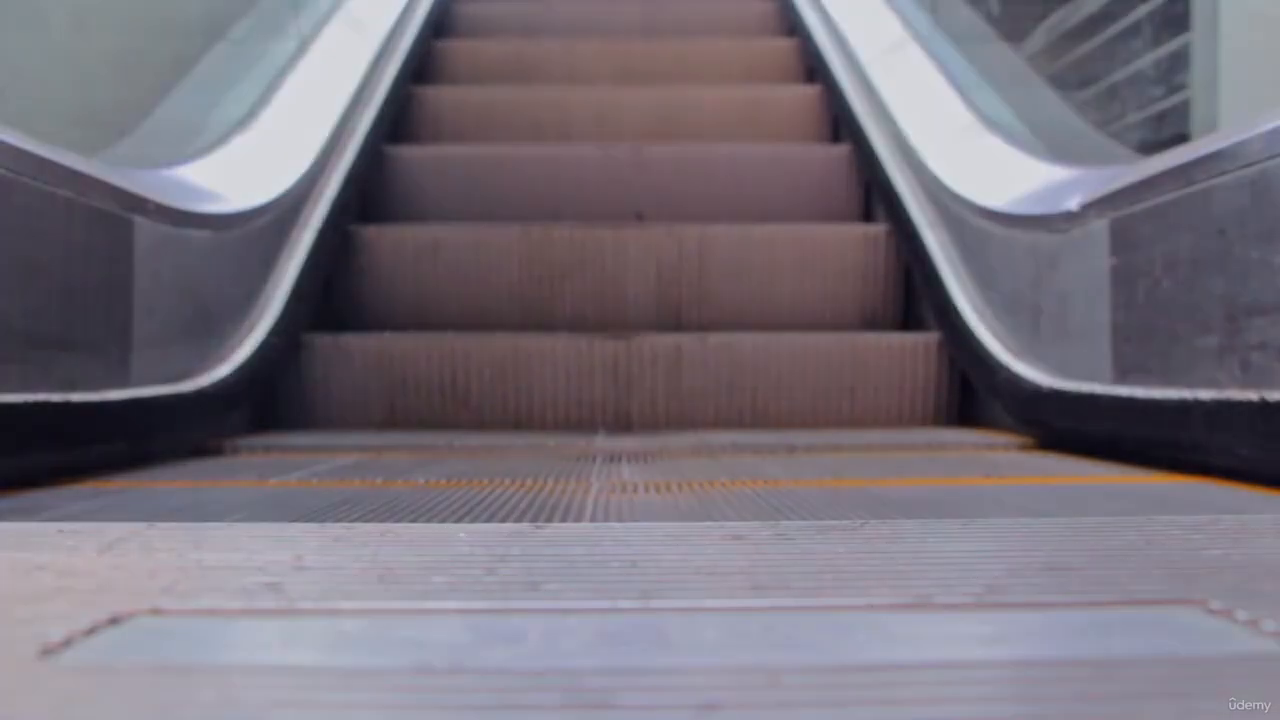
key("shift+d")
key("shift+d")
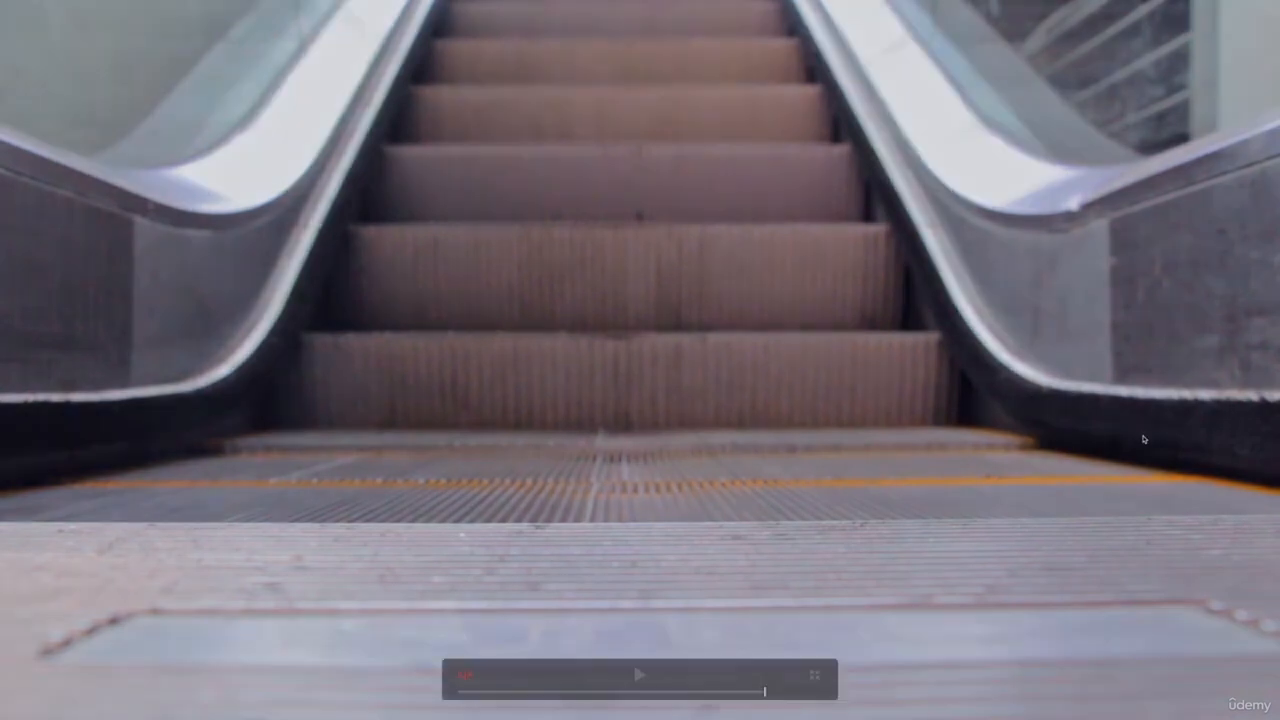
key("shift+d")
key("shift+d")
key("shift+d")
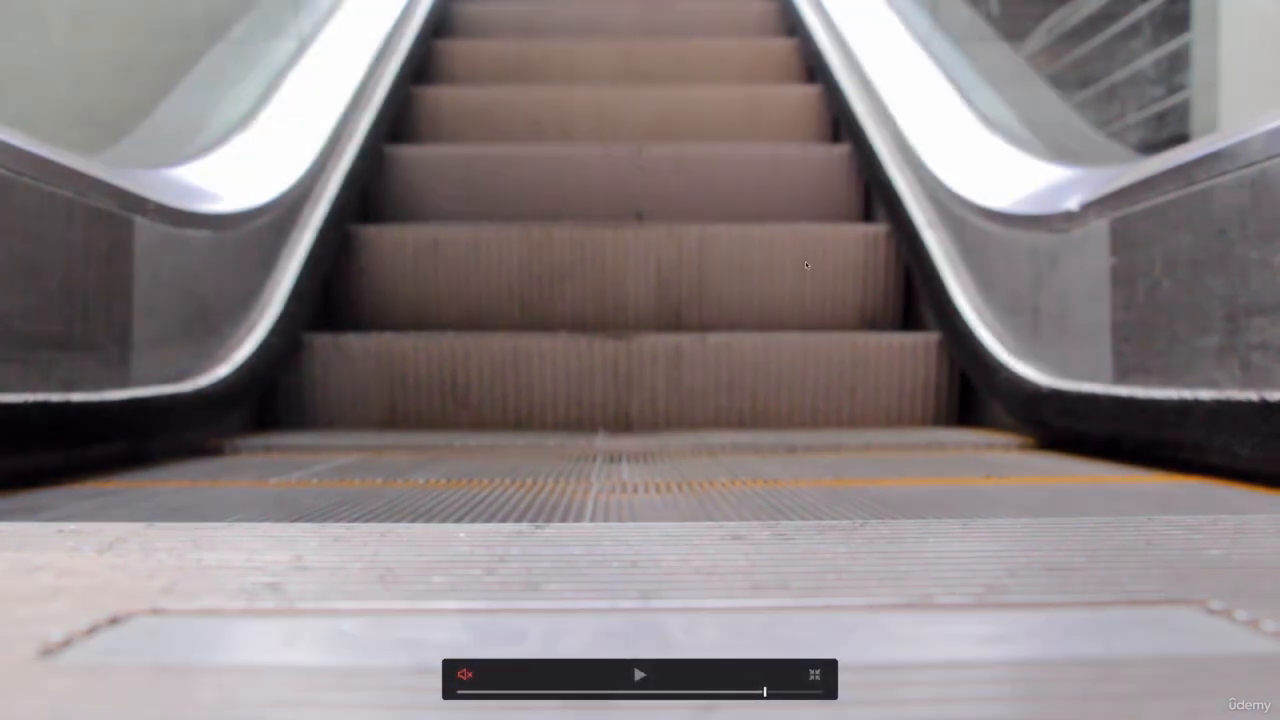
key("shift+d")
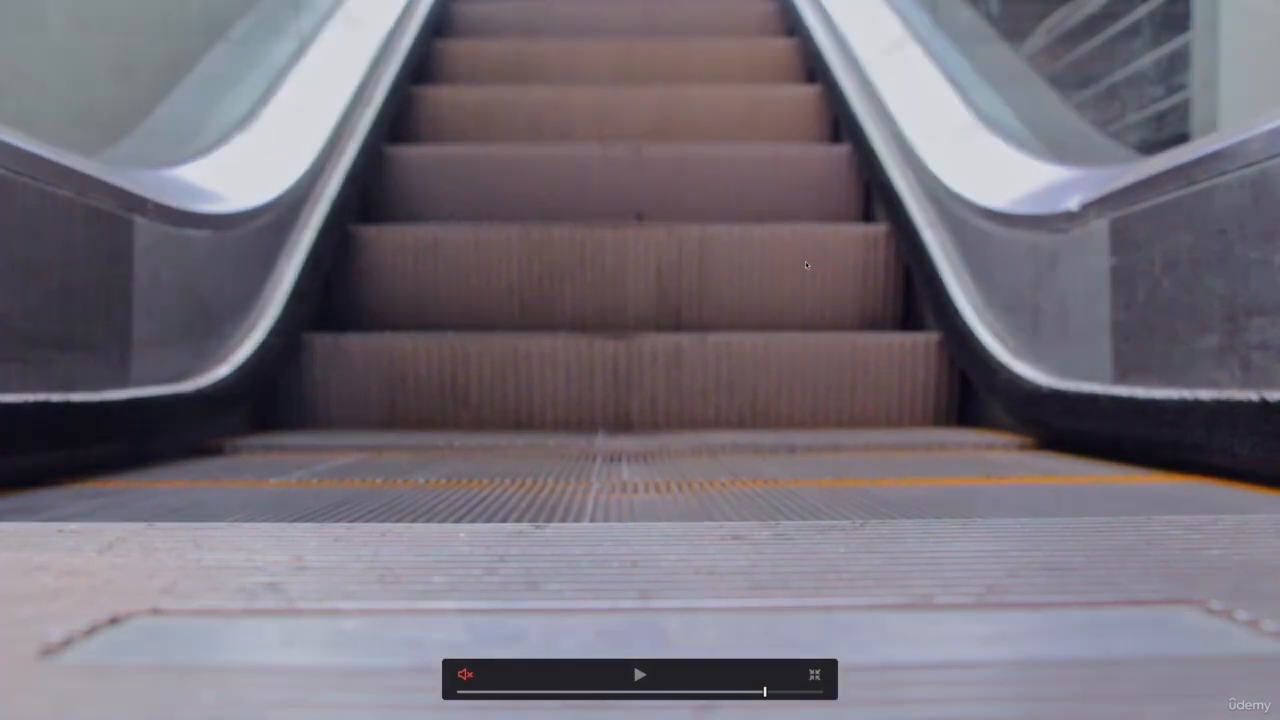
key("Escape")
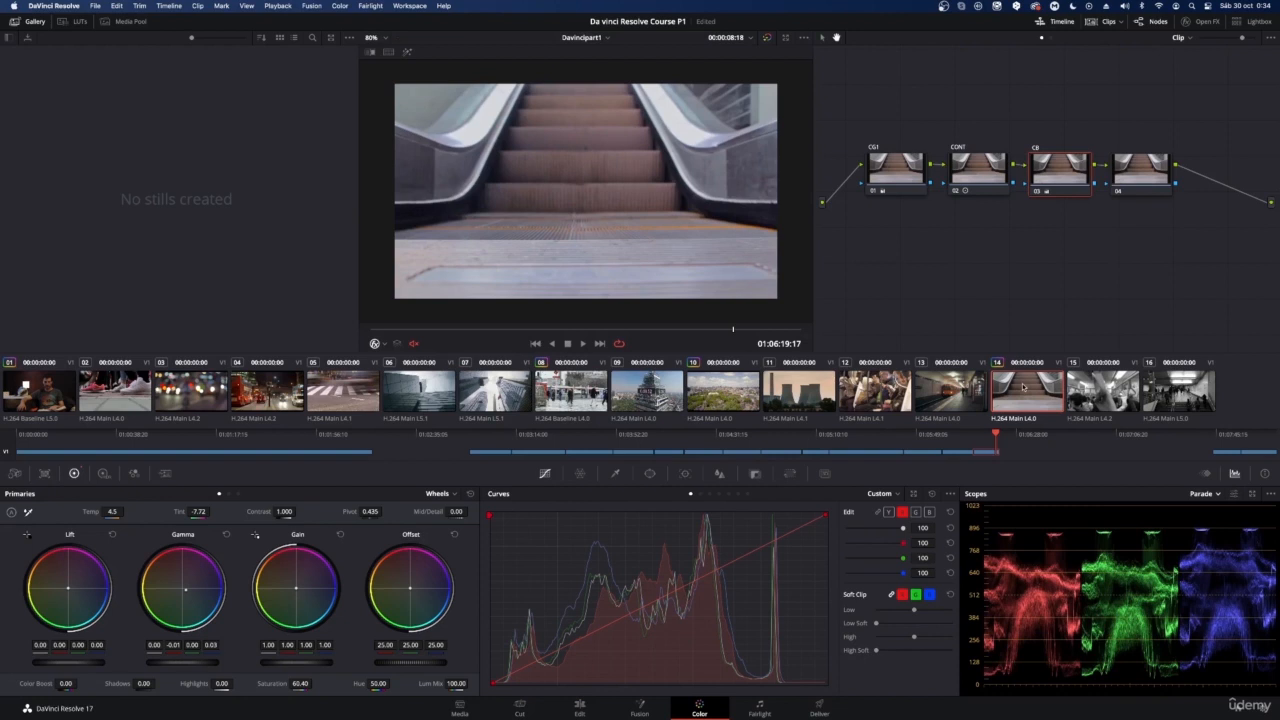
- Set the highlights of node CG1 to 2.50
left_click(896, 181)
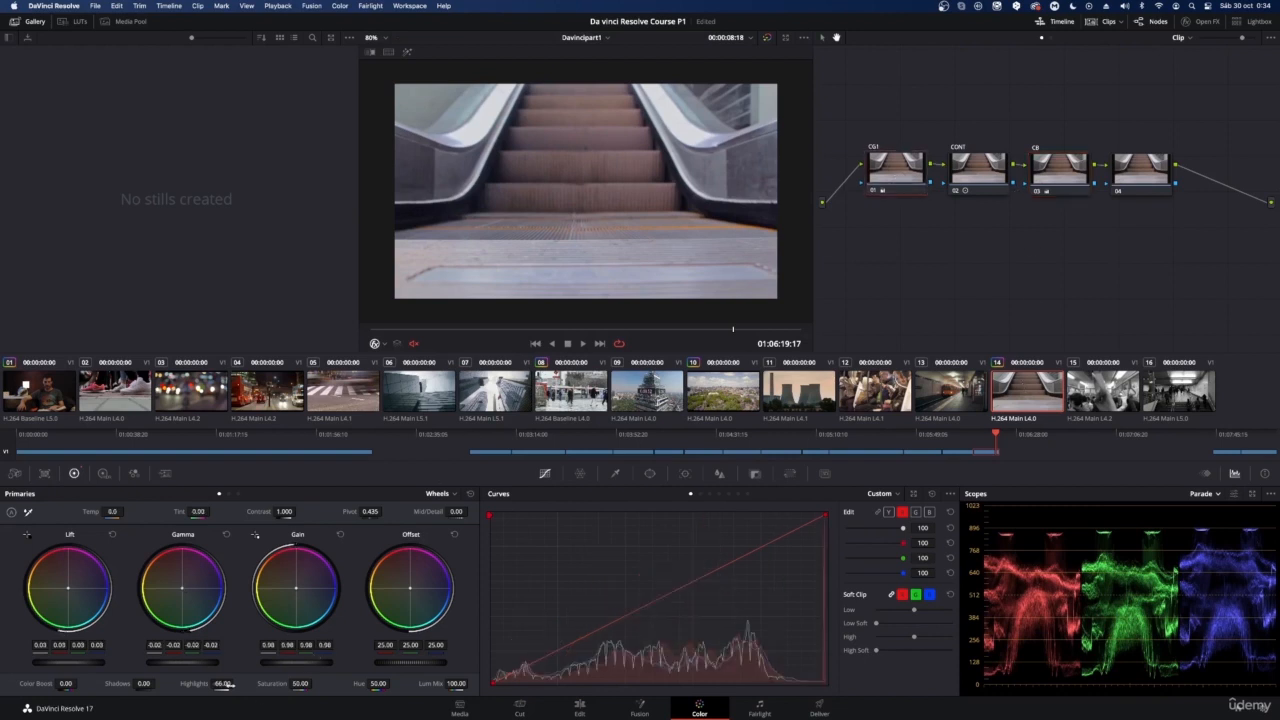
left_click_drag(226, 685, 237, 684)
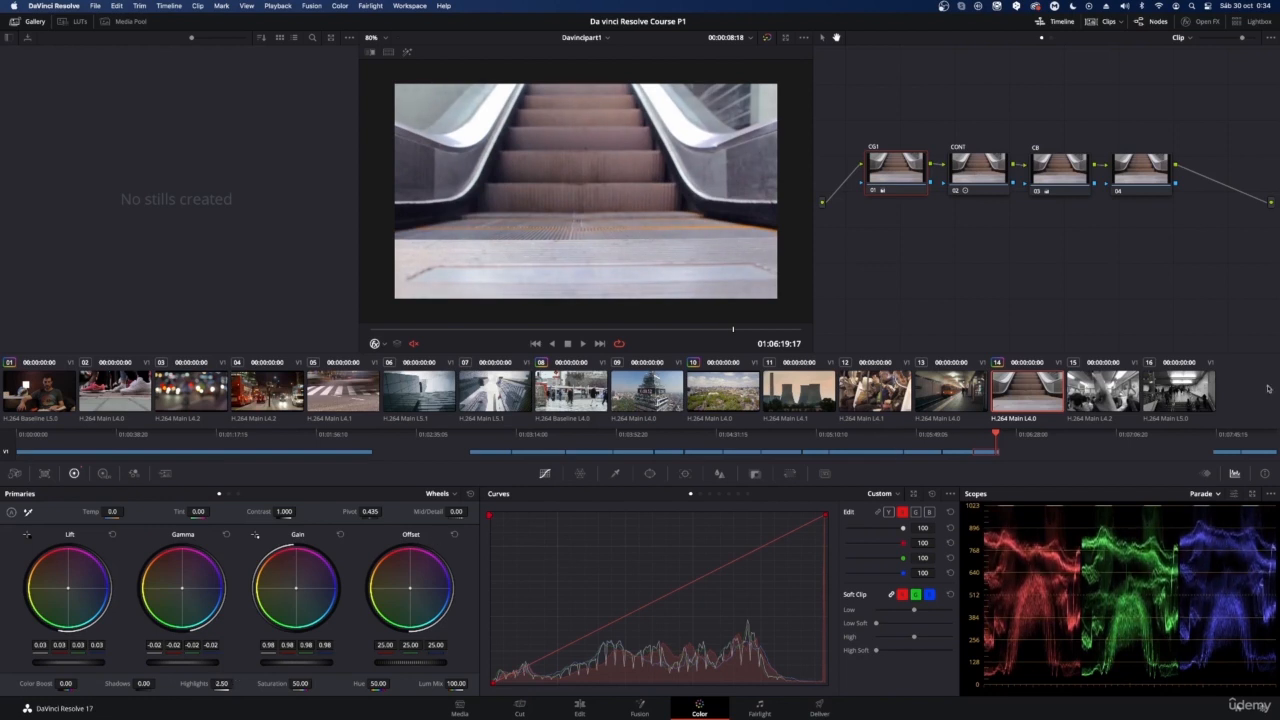
- Try a color boost of 100 and a hue of 82.20 on node CB, resetting each after testing it
left_click(1060, 162)
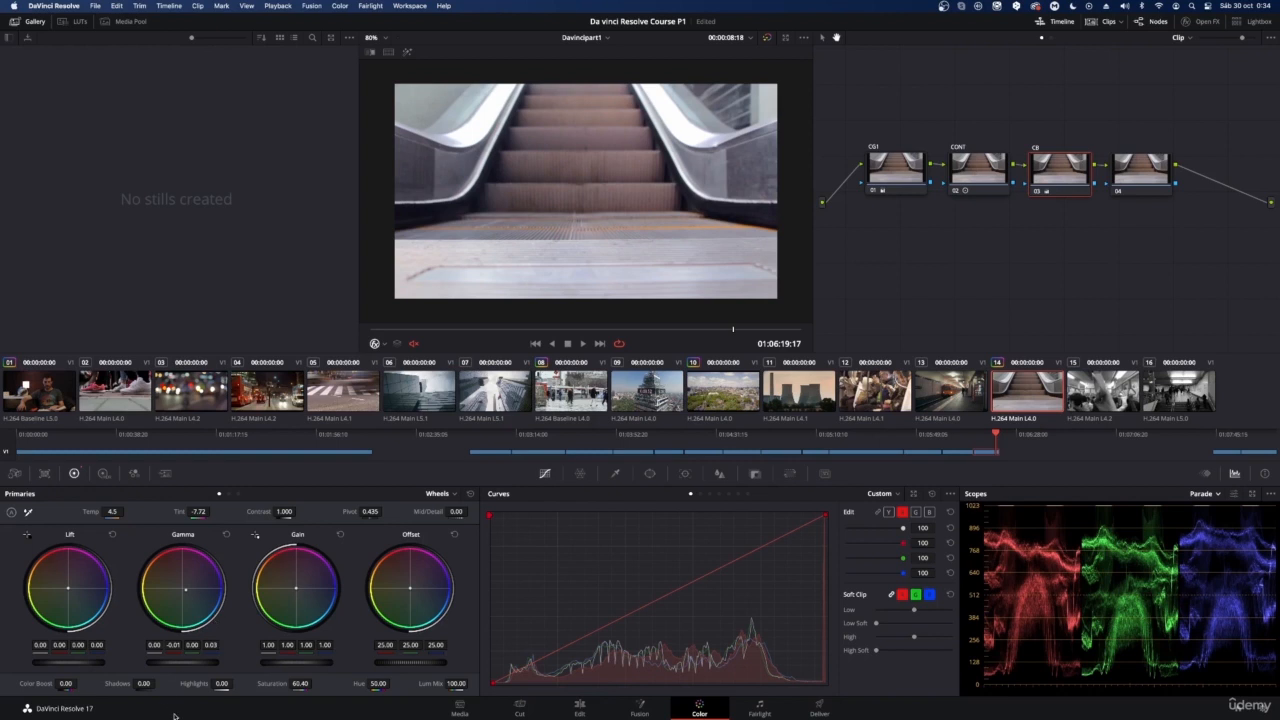
left_click_drag(66, 683, 79, 683)
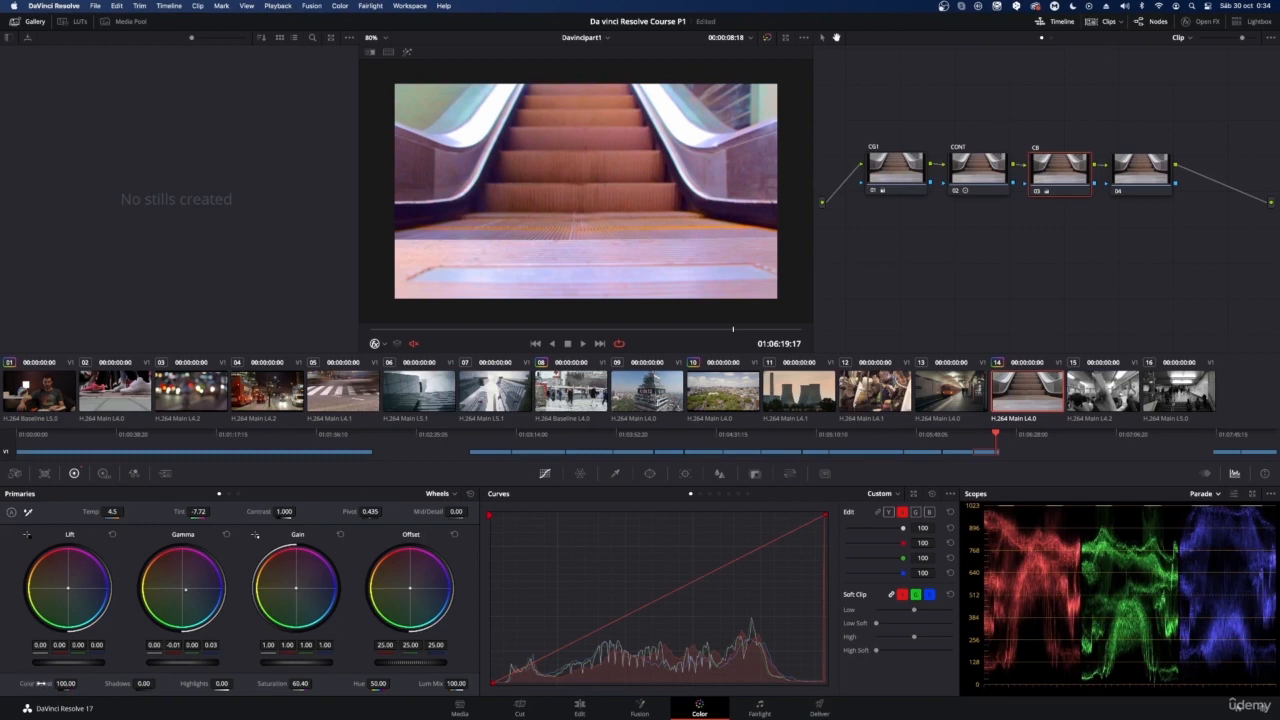
double_click(32, 683)
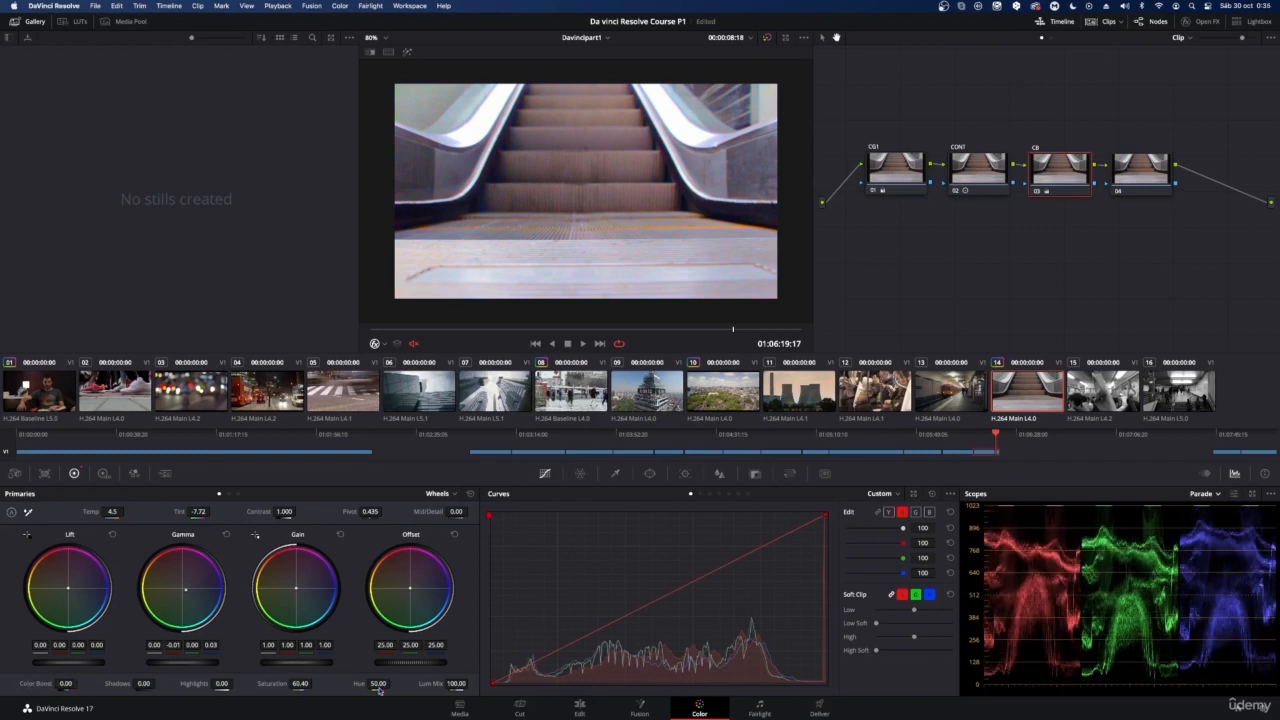
left_click_drag(378, 689, 392, 684)
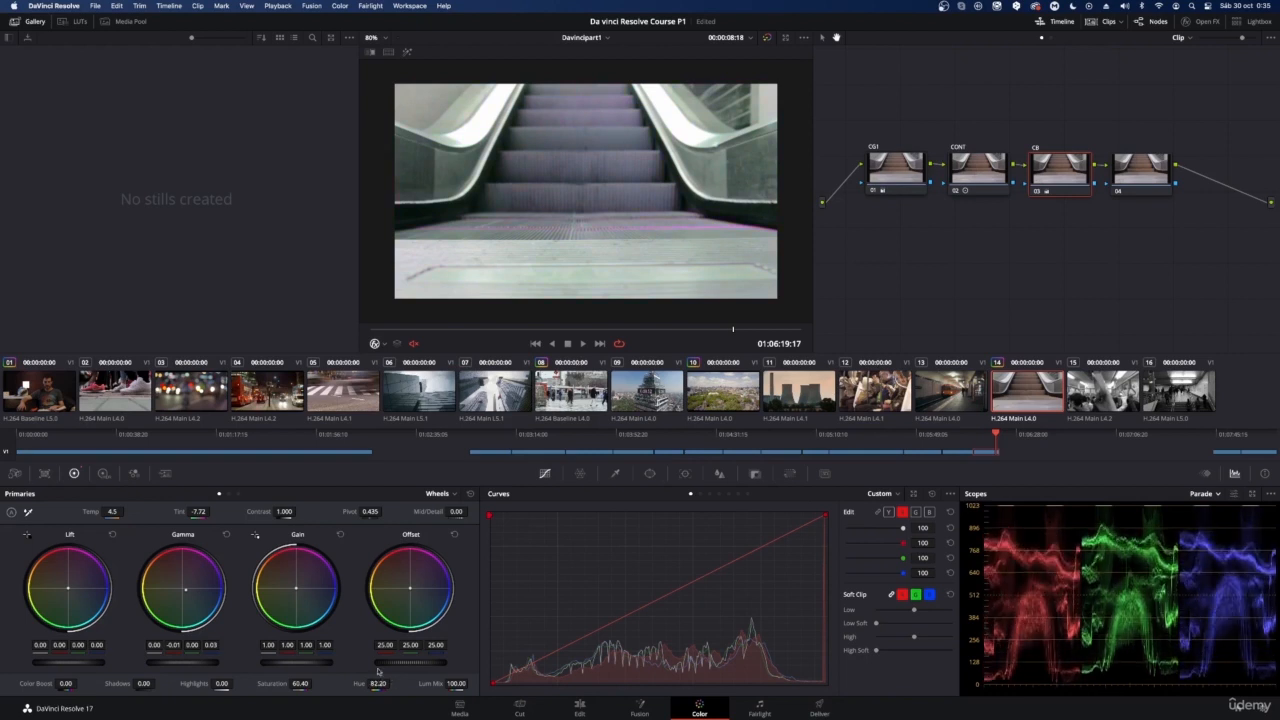
double_click(354, 684)
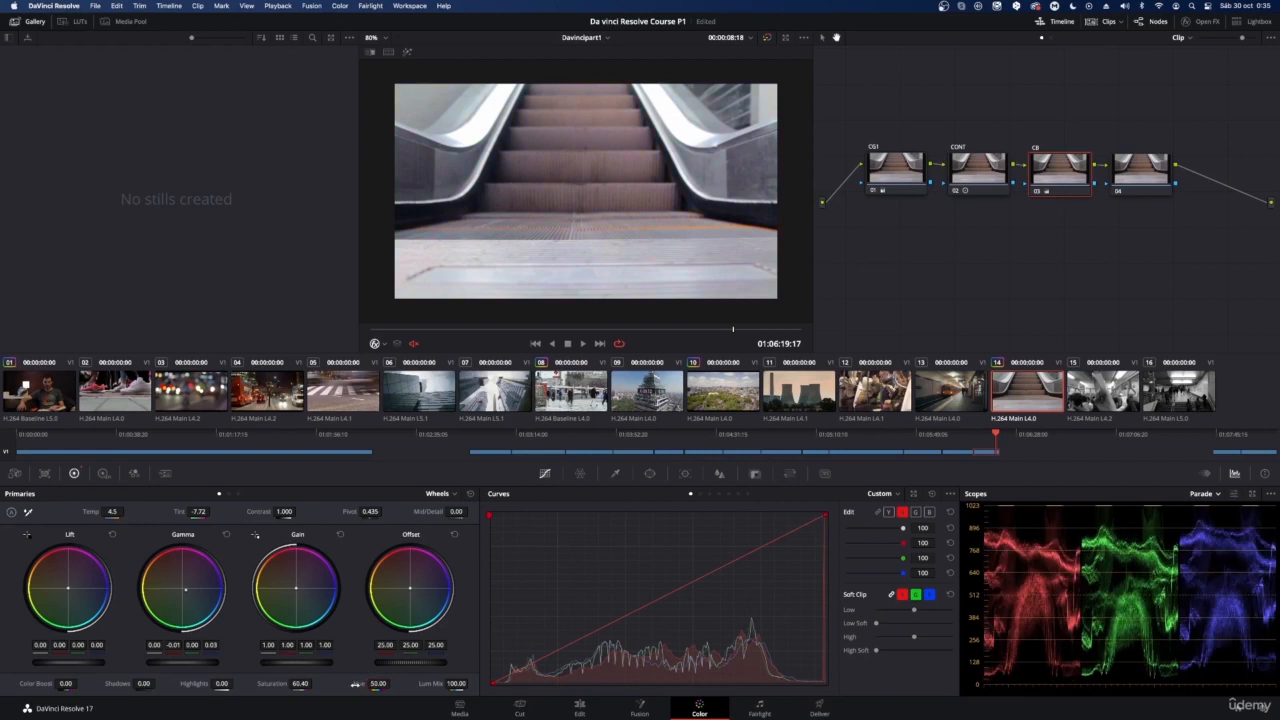
- Try bending node CB's Hue Vs Hue curve at the yellow, green, blue and magenta ranges, and reset the curve
left_click(700, 494)
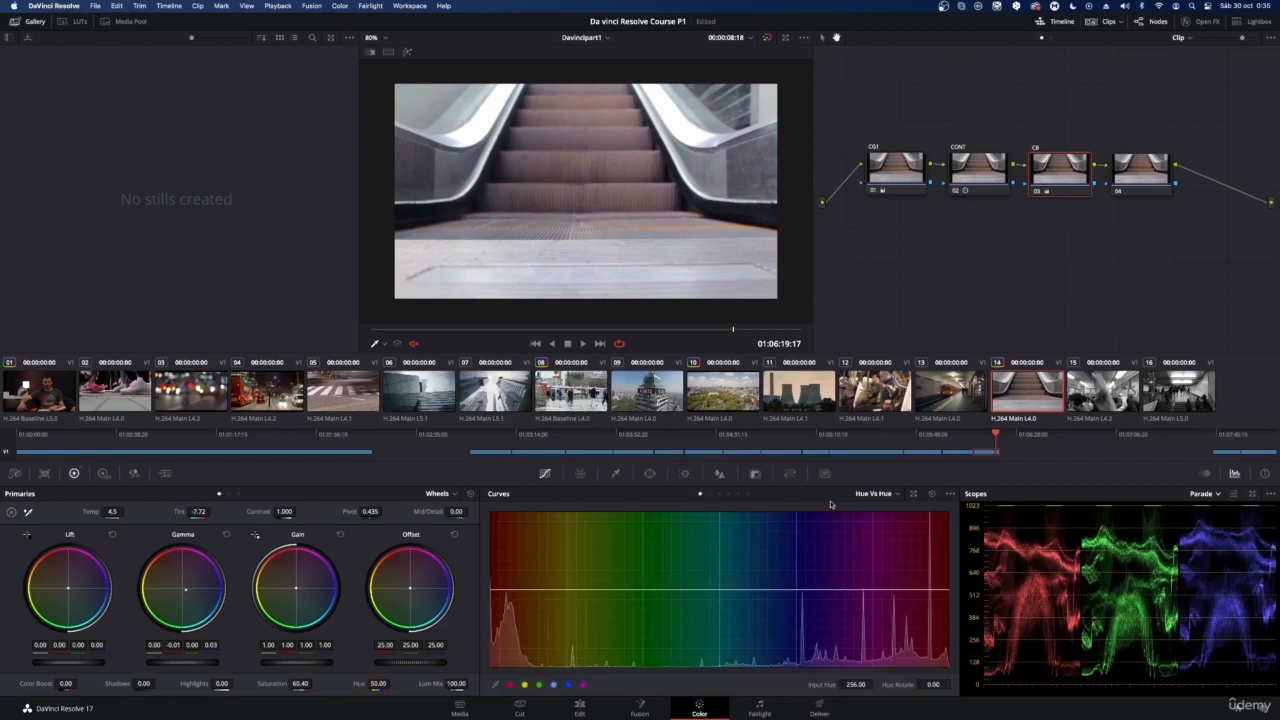
left_click_drag(565, 595, 567, 580)
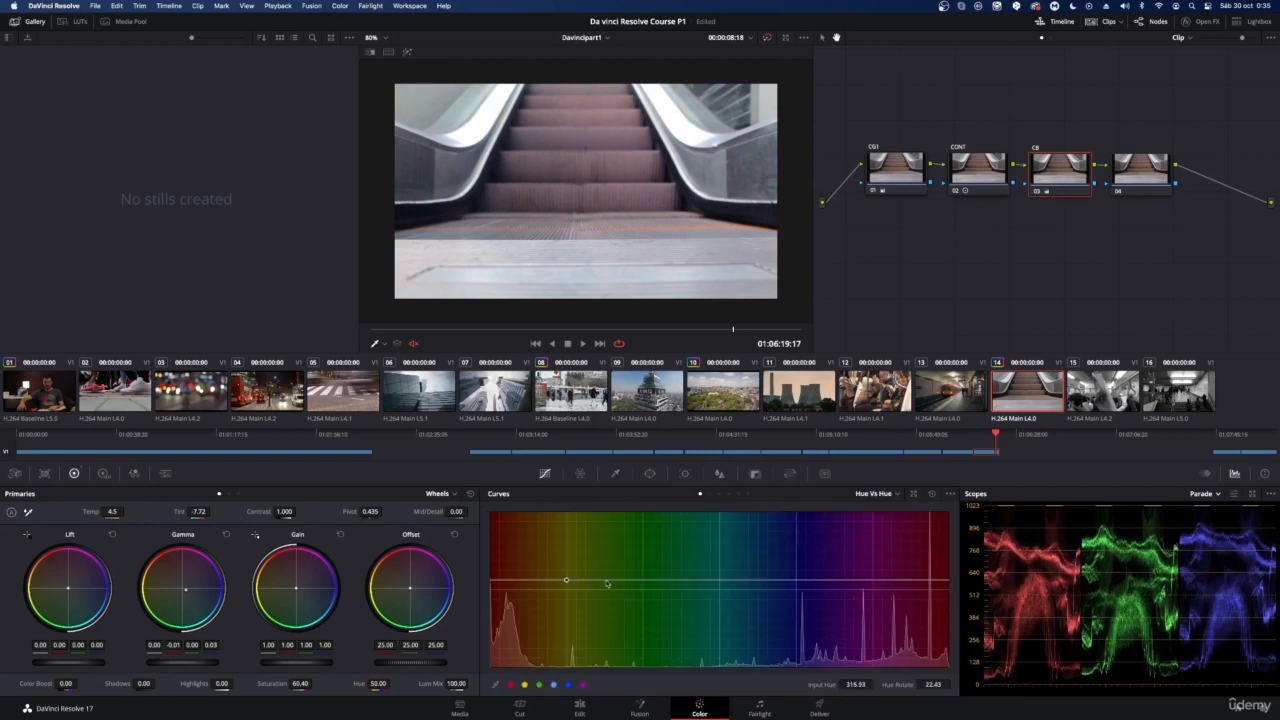
left_click_drag(667, 578, 666, 572)
left_click_drag(764, 573, 775, 643)
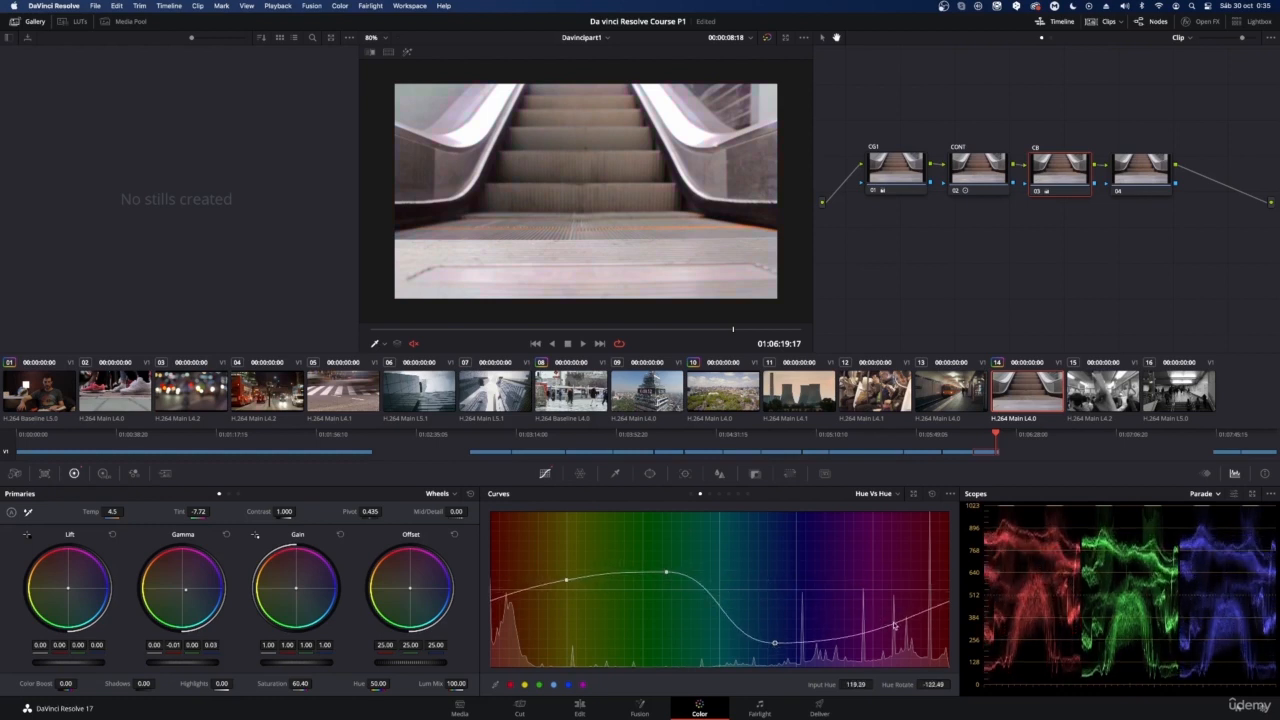
left_click_drag(893, 622, 851, 557)
left_click_drag(851, 562, 860, 580)
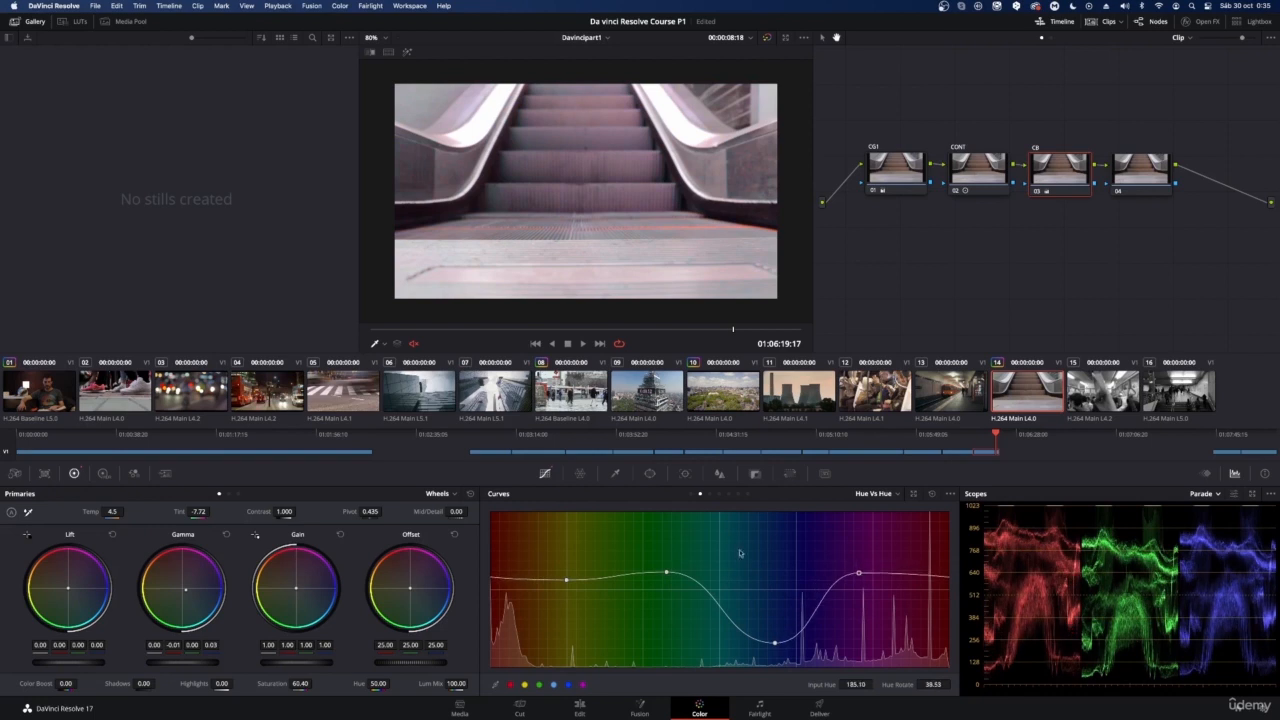
left_click_drag(568, 585, 575, 642)
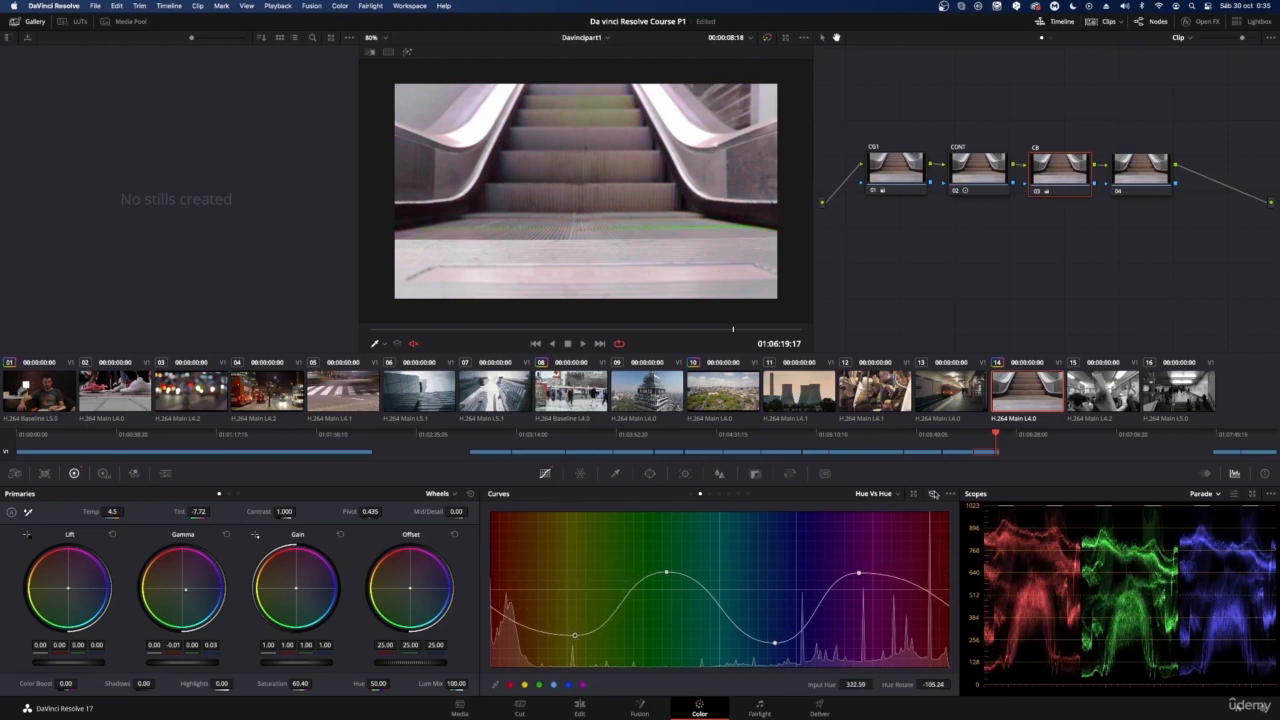
left_click(931, 494)
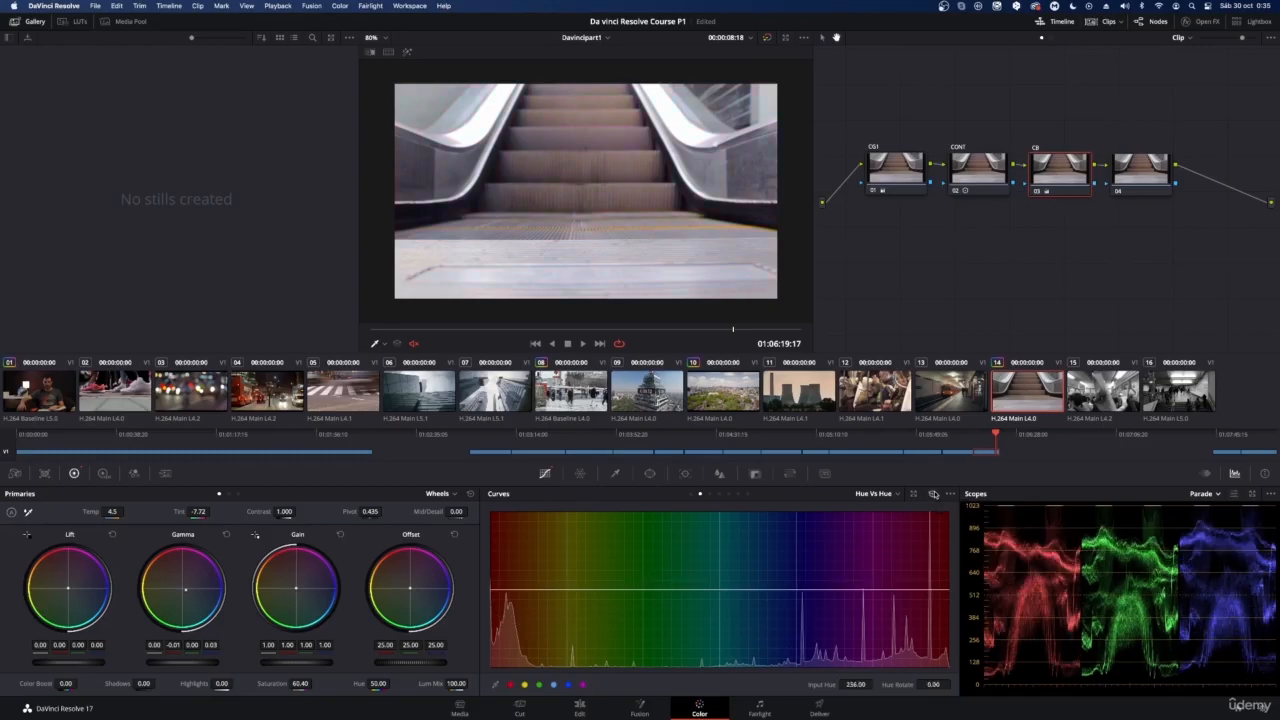